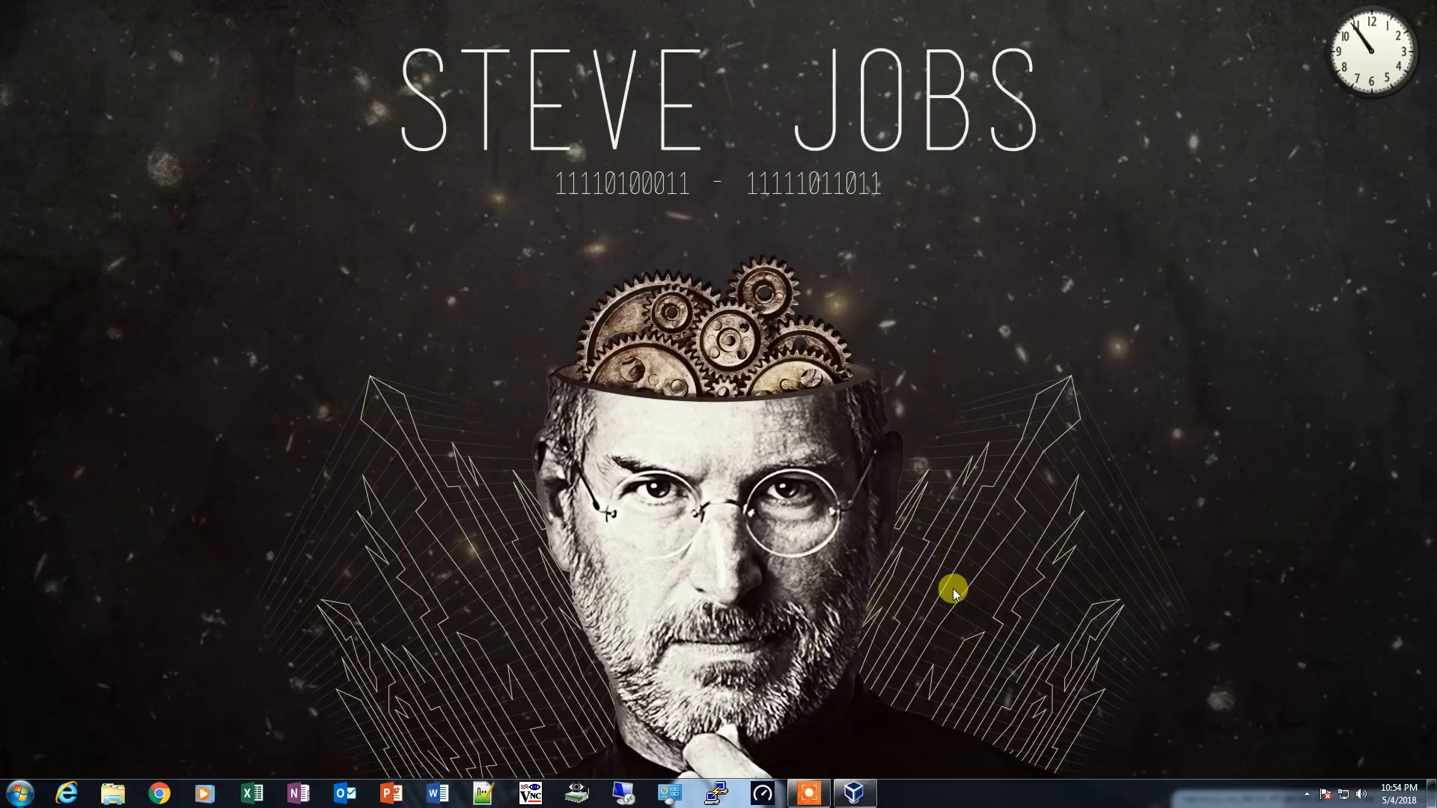
- Switch to Chrome, search Google for "reactos" and open the ReactOS Project front page
{"action": "left_click", "coordinate": [159, 793]}
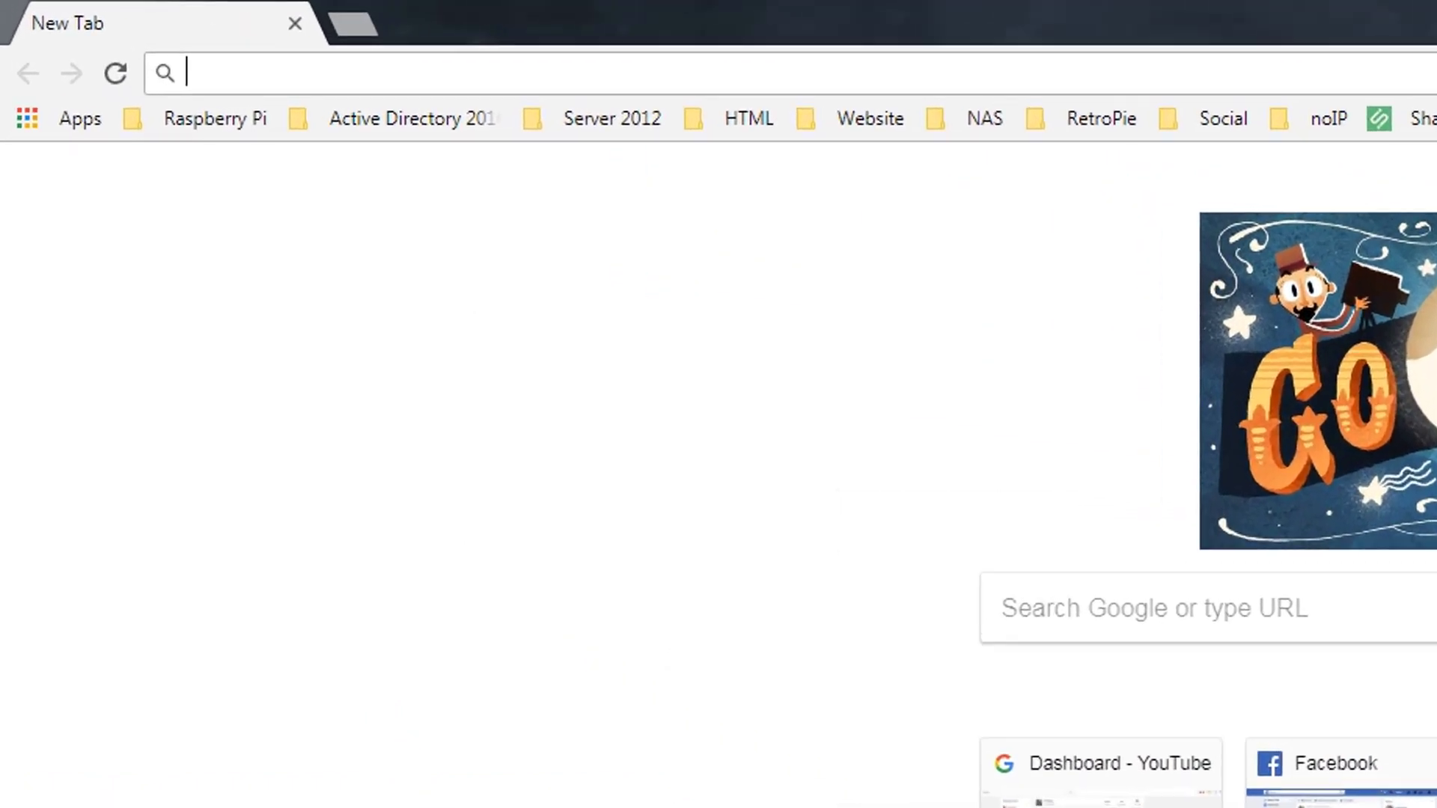
{"action": "type", "text": "re"}
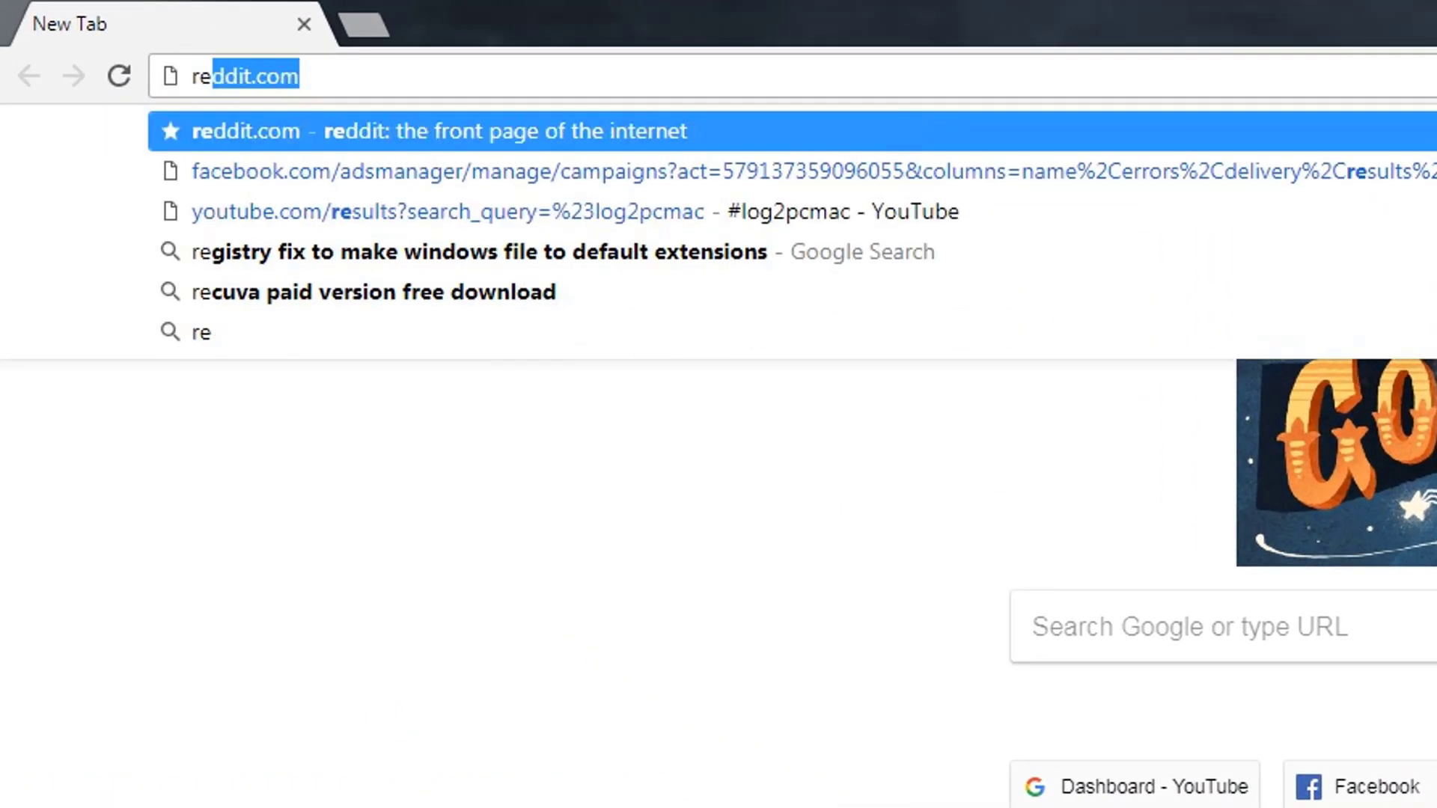
{"action": "type", "text": "act"}
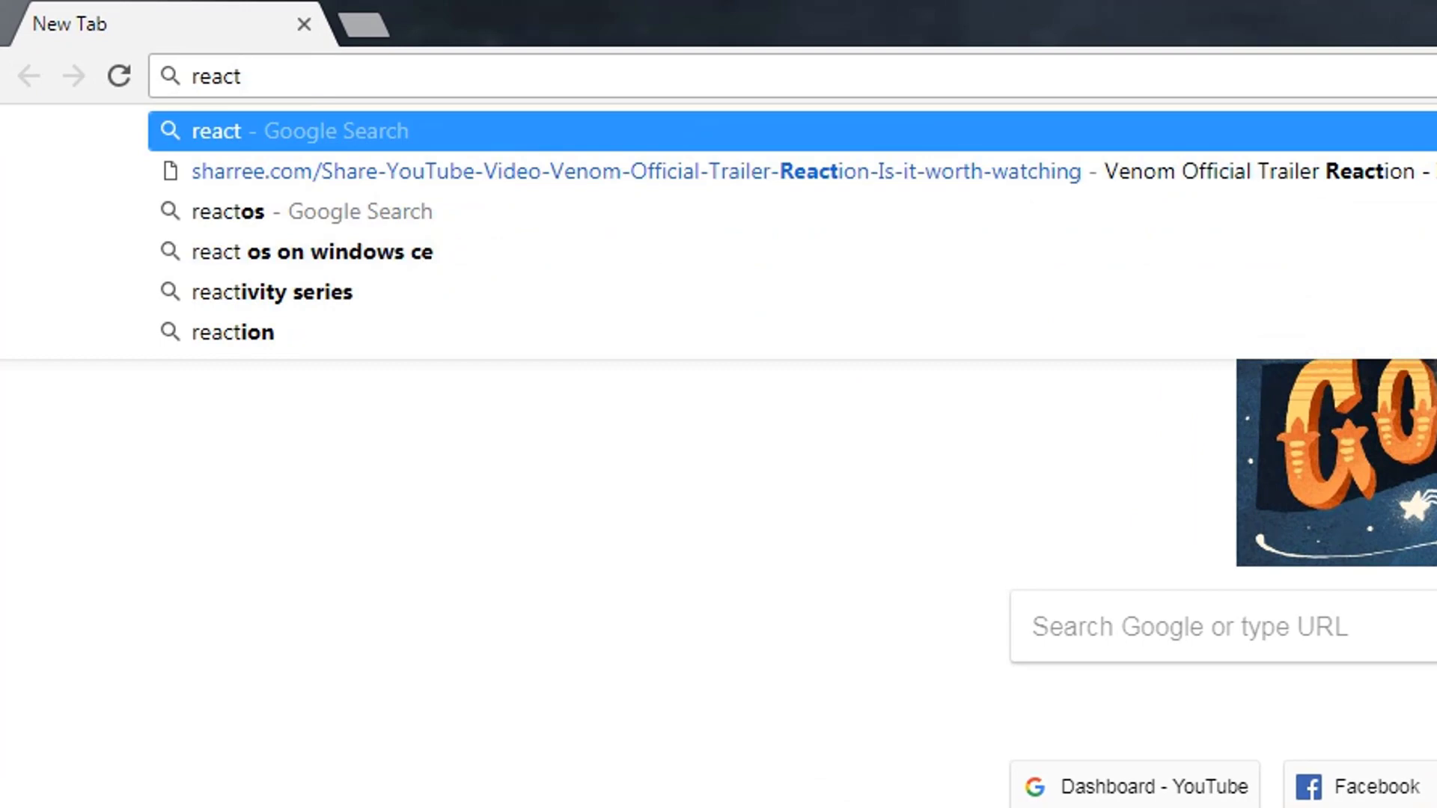
{"action": "key", "text": "Down"}
{"action": "key", "text": "Down"}
{"action": "key", "text": "Return"}
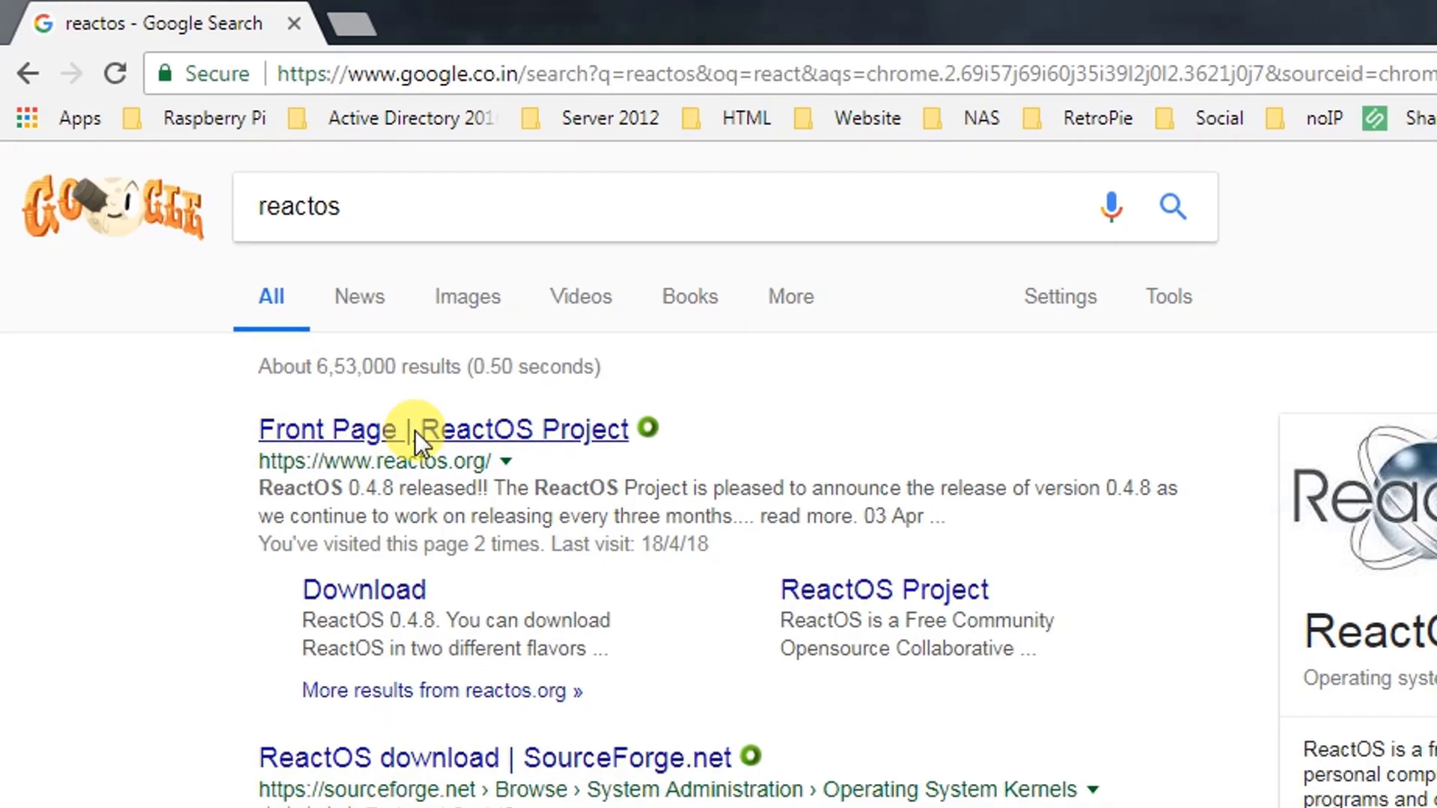
{"action": "left_click", "coordinate": [430, 446]}
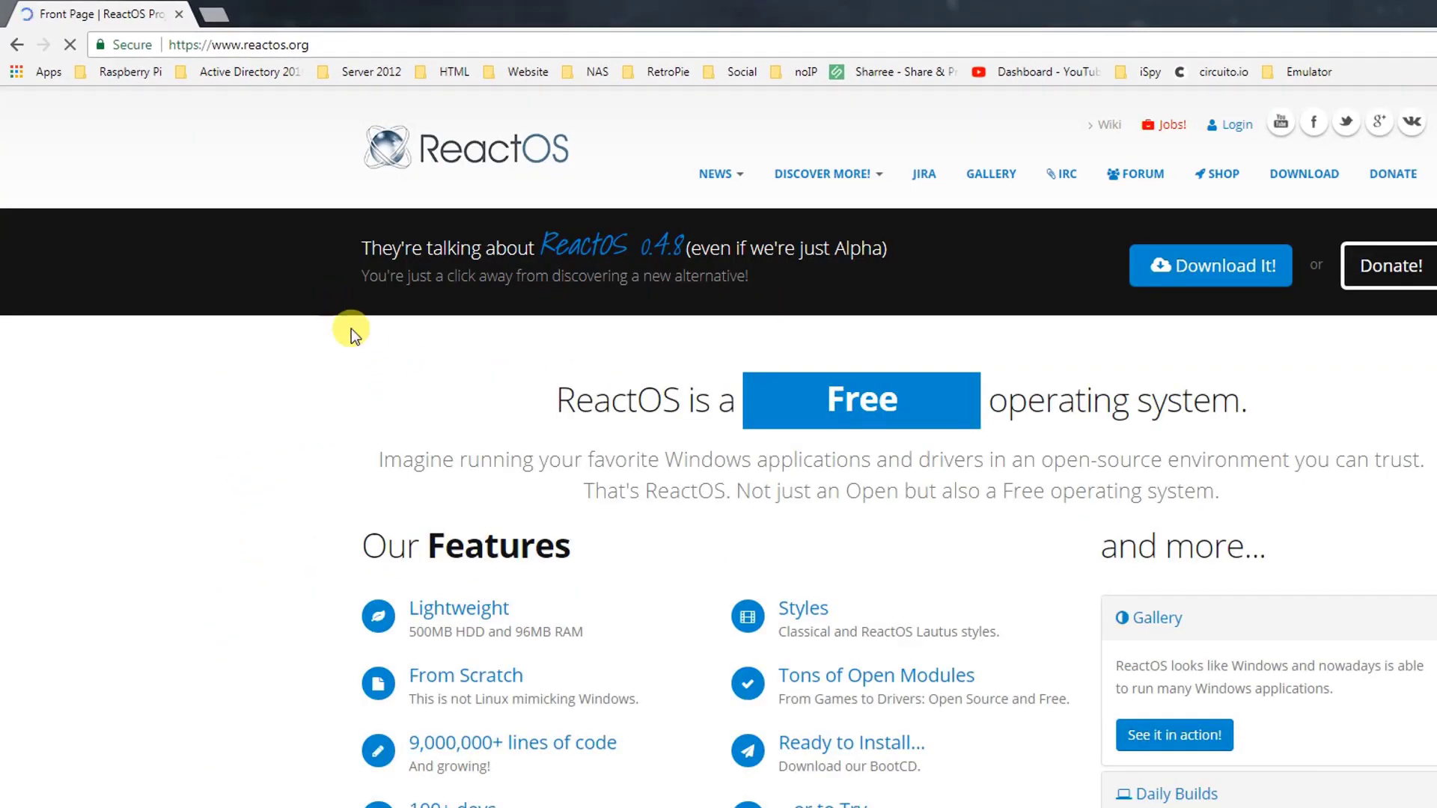
- Start downloading the ReactOS 0.4.8 BootCD from the project's download page, declining the donation request
{"action": "left_click", "coordinate": [1212, 285]}
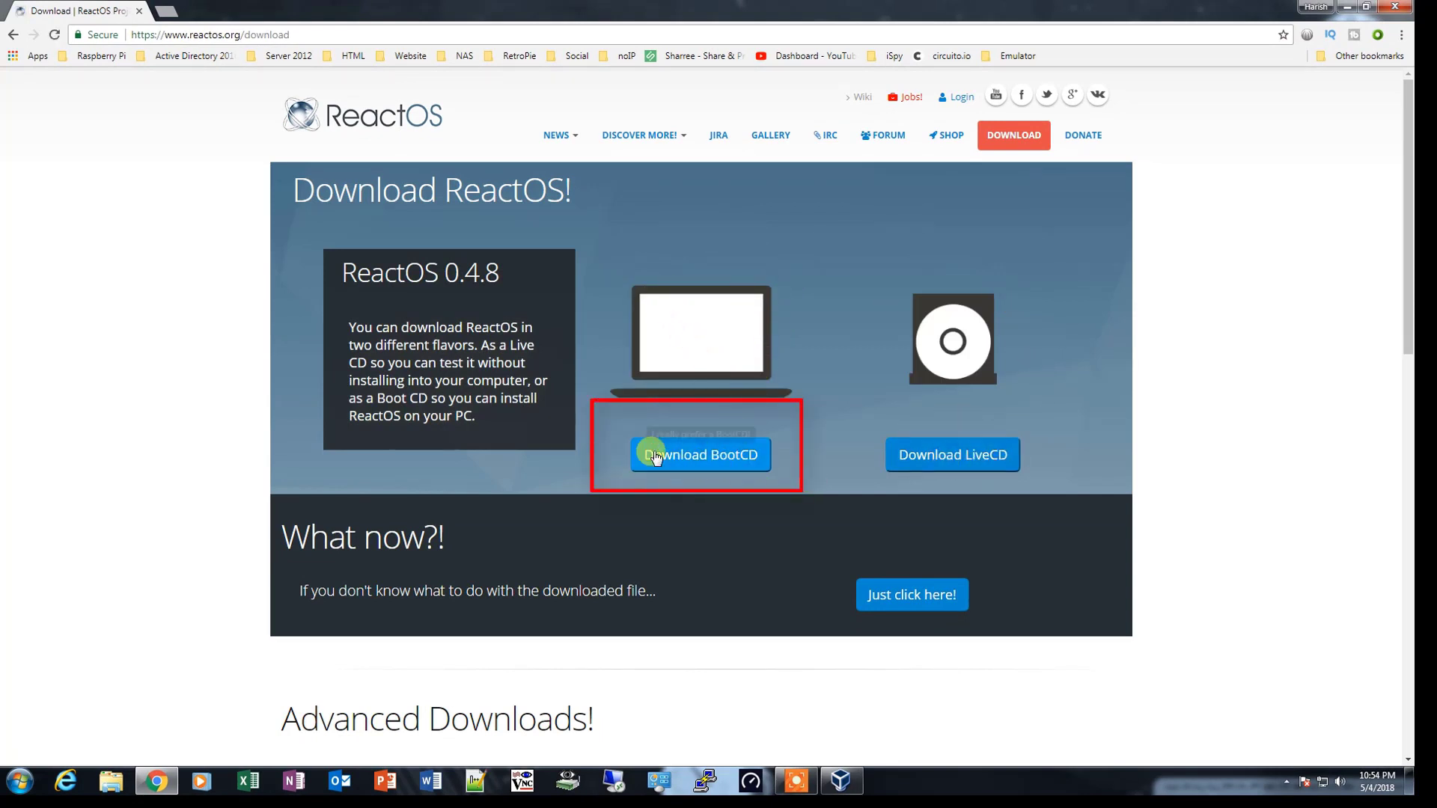
{"action": "left_click", "coordinate": [720, 462]}
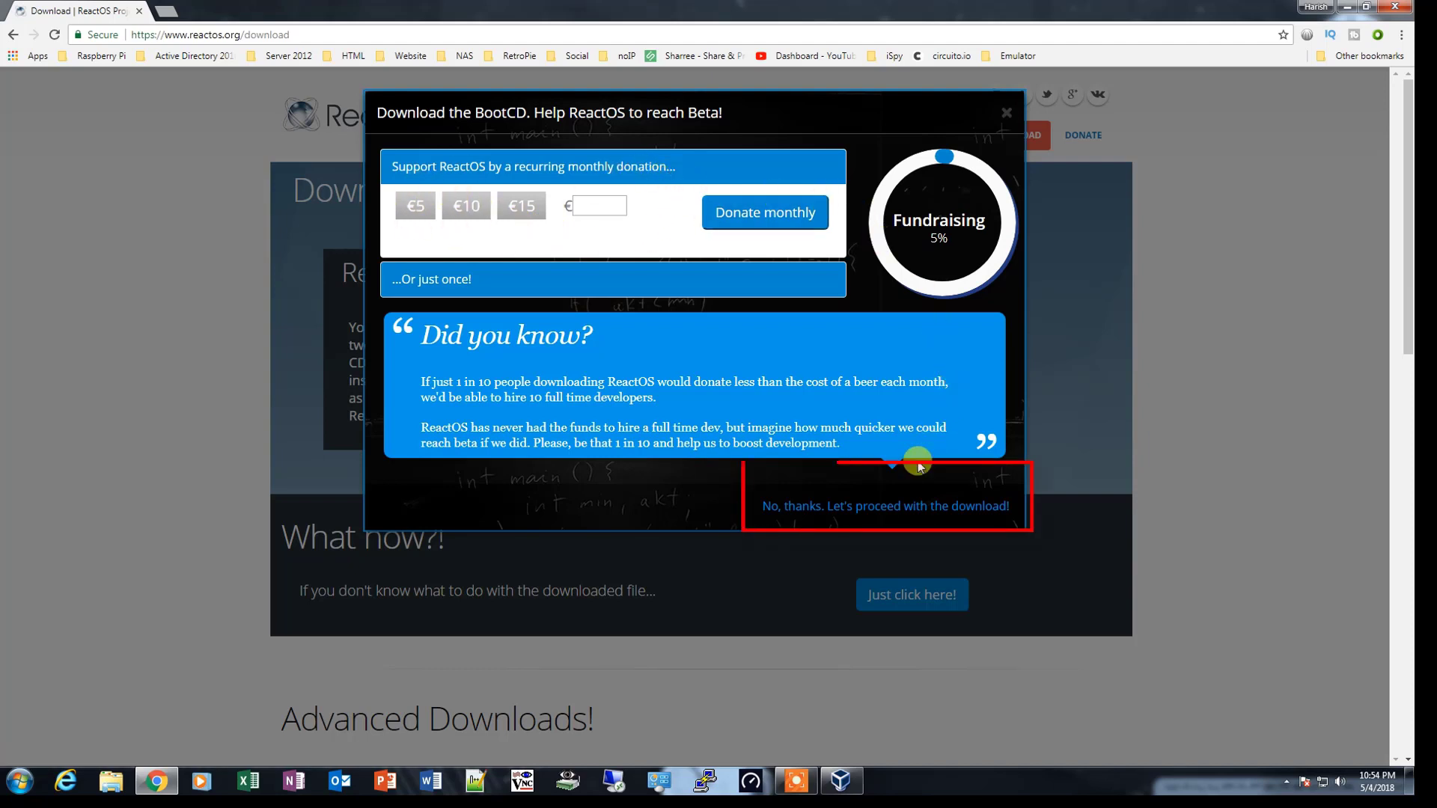
{"action": "left_click", "coordinate": [838, 506]}
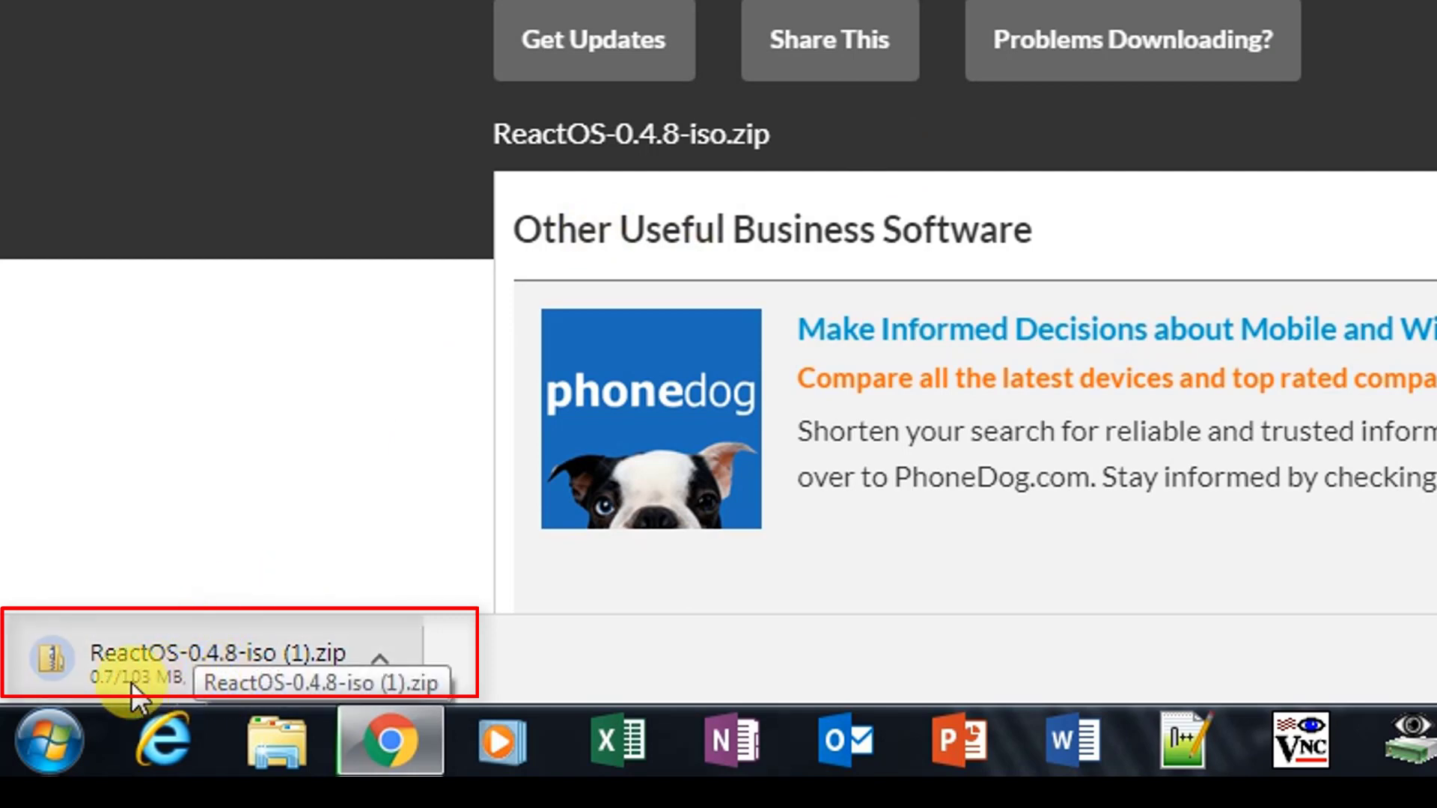
- Cancel the running ReactOS-0.4.8-iso (1).zip download
{"action": "left_click", "coordinate": [380, 652]}
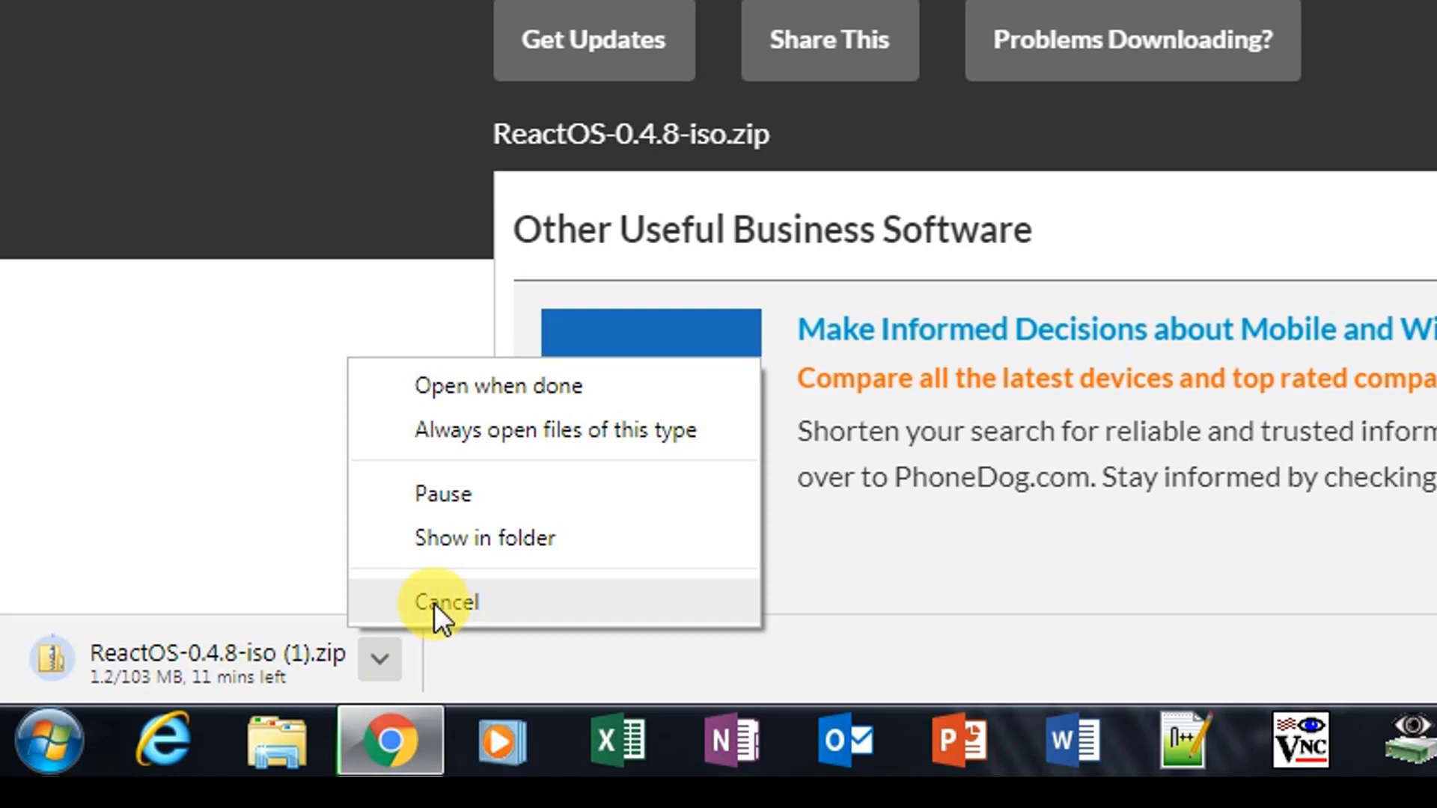
{"action": "left_click", "coordinate": [435, 604]}
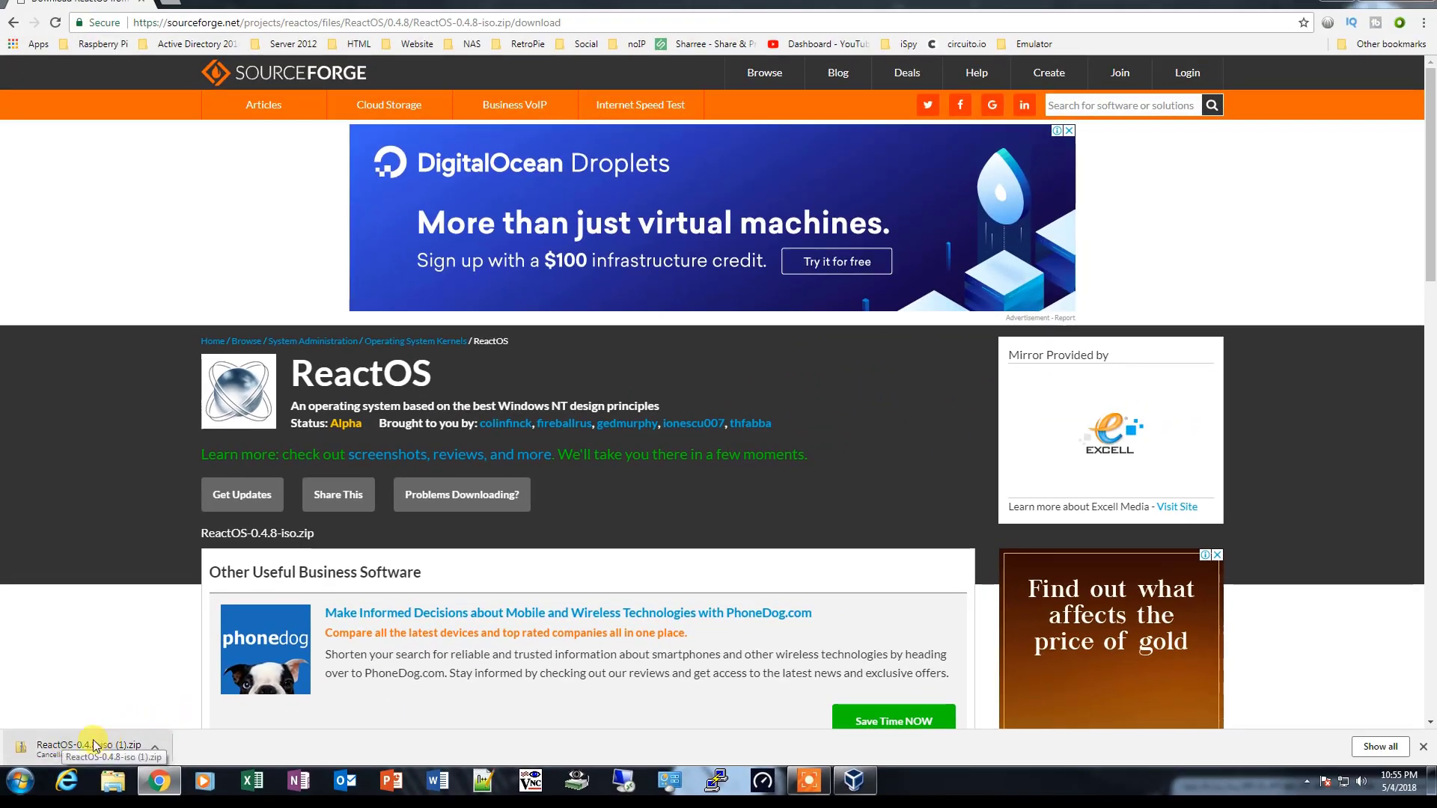
{"action": "left_click", "coordinate": [154, 746]}
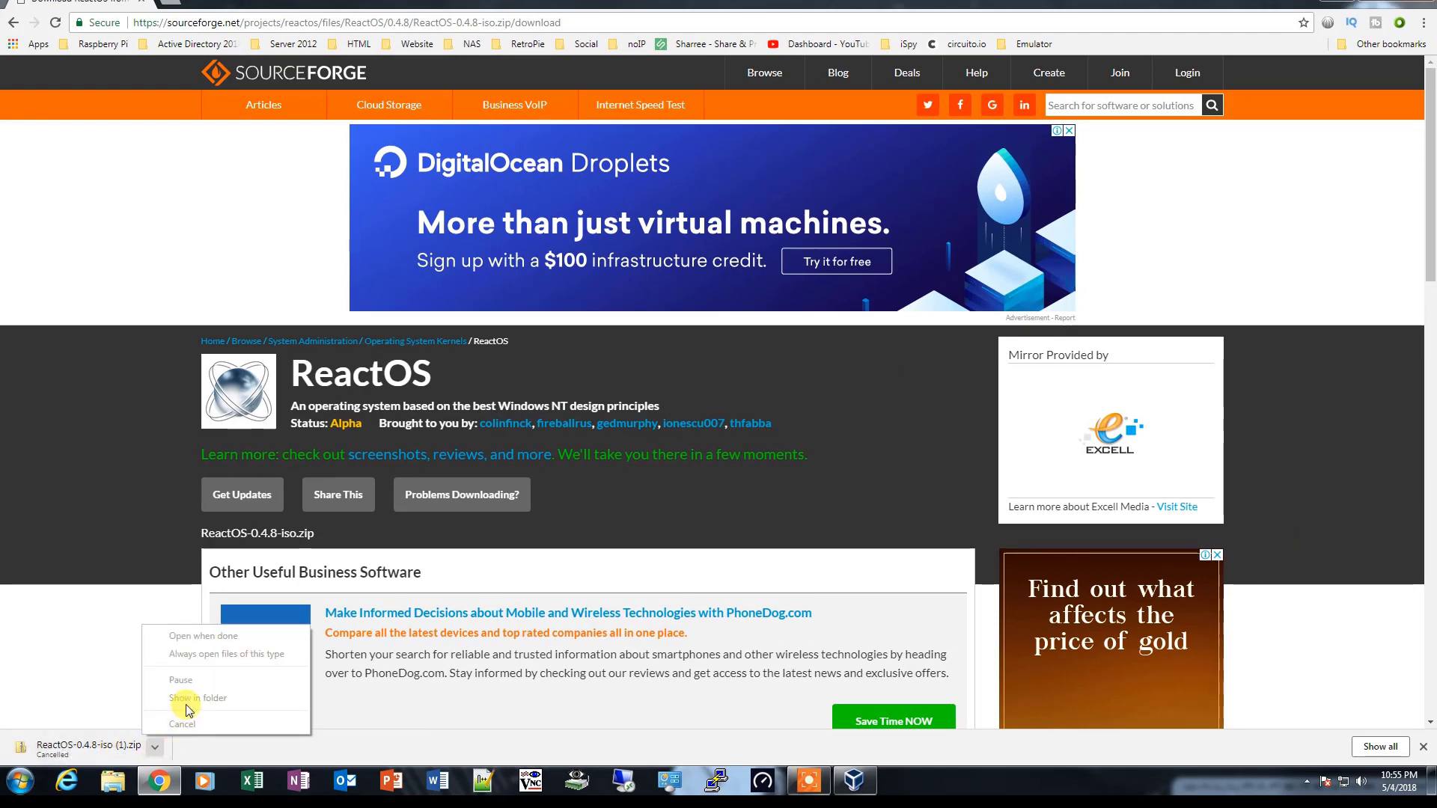
{"action": "left_click", "coordinate": [182, 754]}
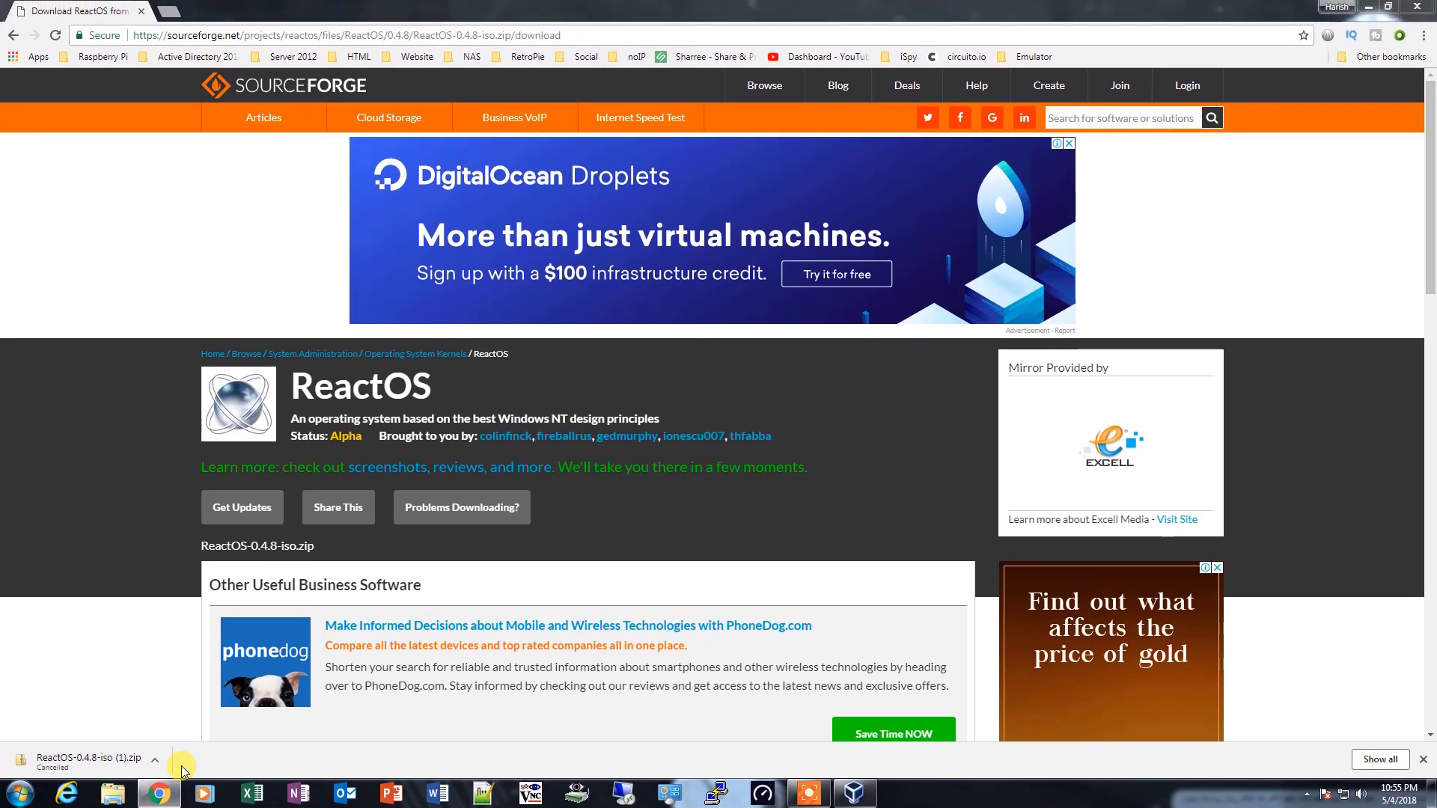
- Switch to Windows Explorer and locate the existing ReactOS-0.4.8-iso.zip archive in the Downloads folder
{"action": "key", "text": "super+e"}
{"action": "left_click", "coordinate": [627, 132]}
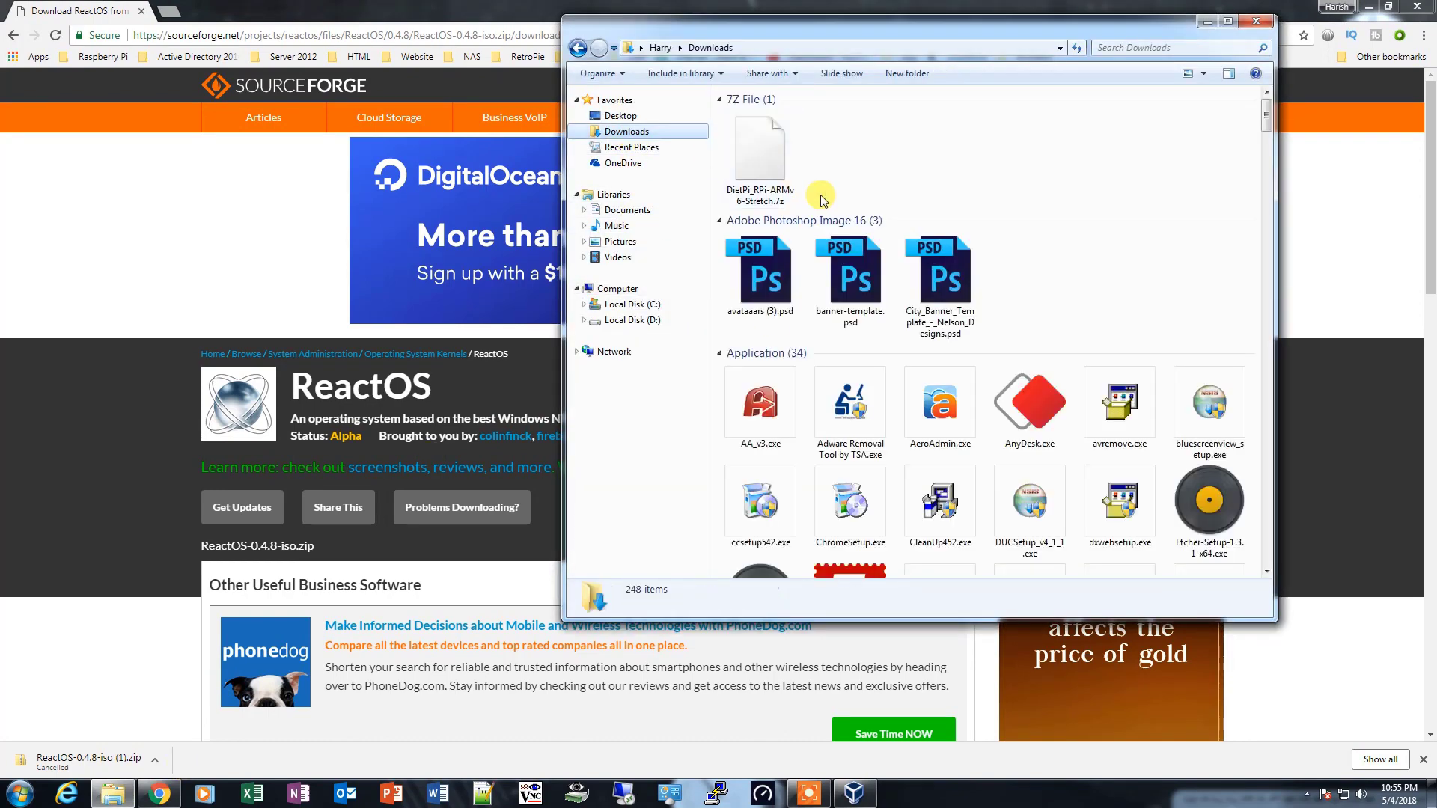
{"action": "left_click", "coordinate": [763, 271]}
{"action": "key", "text": "r"}
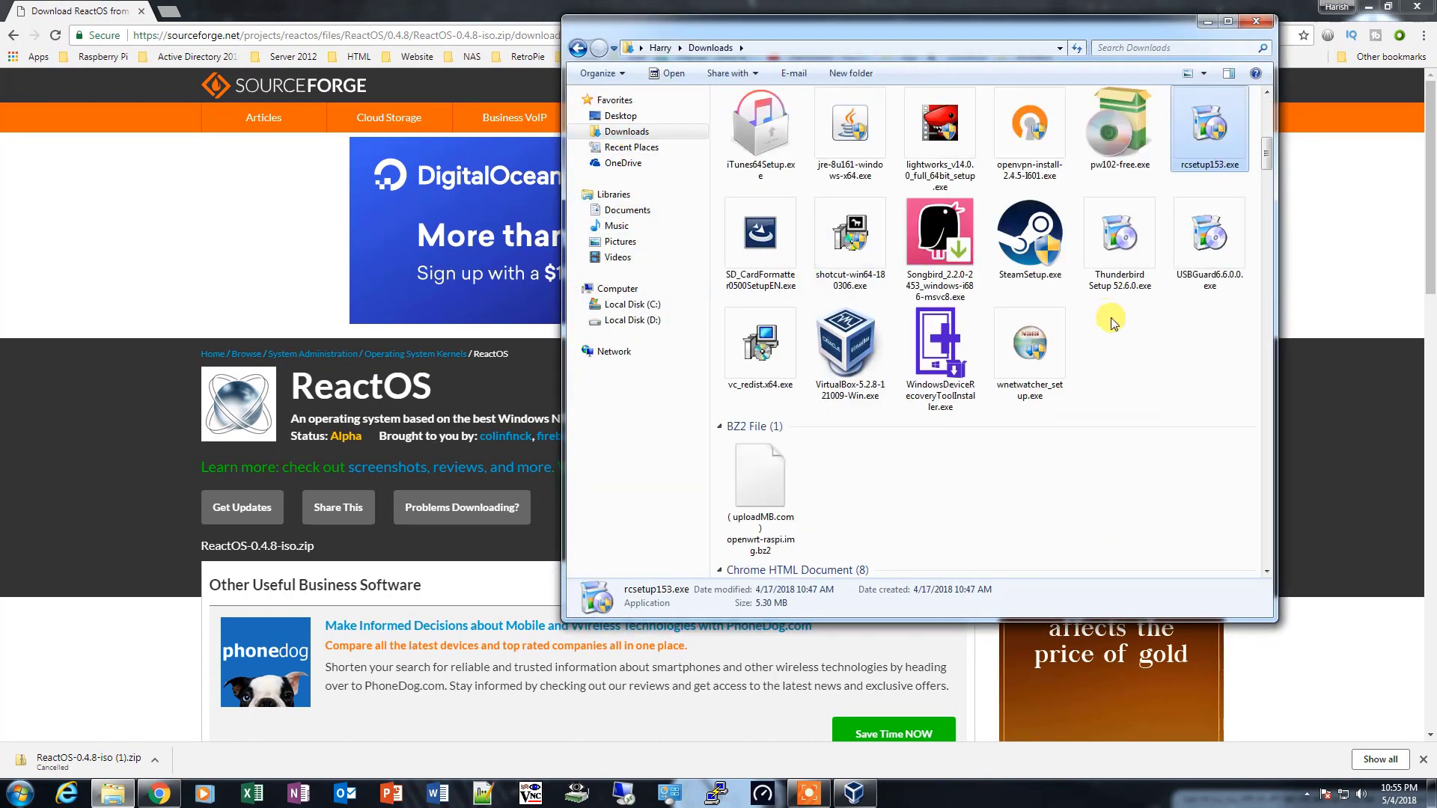
{"action": "key", "text": "r"}
{"action": "key", "text": "r"}
{"action": "key", "text": "r"}
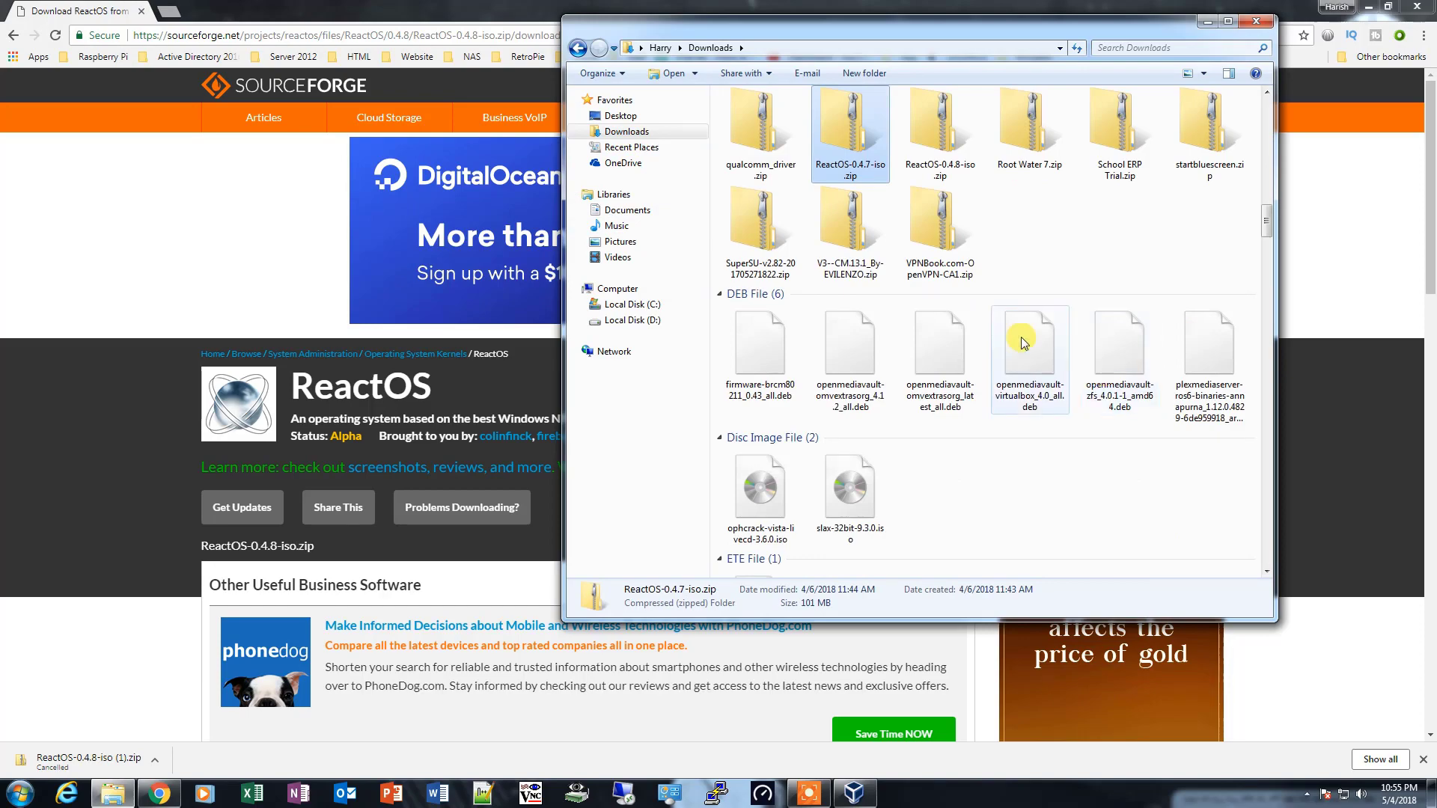
{"action": "left_click", "coordinate": [945, 149]}
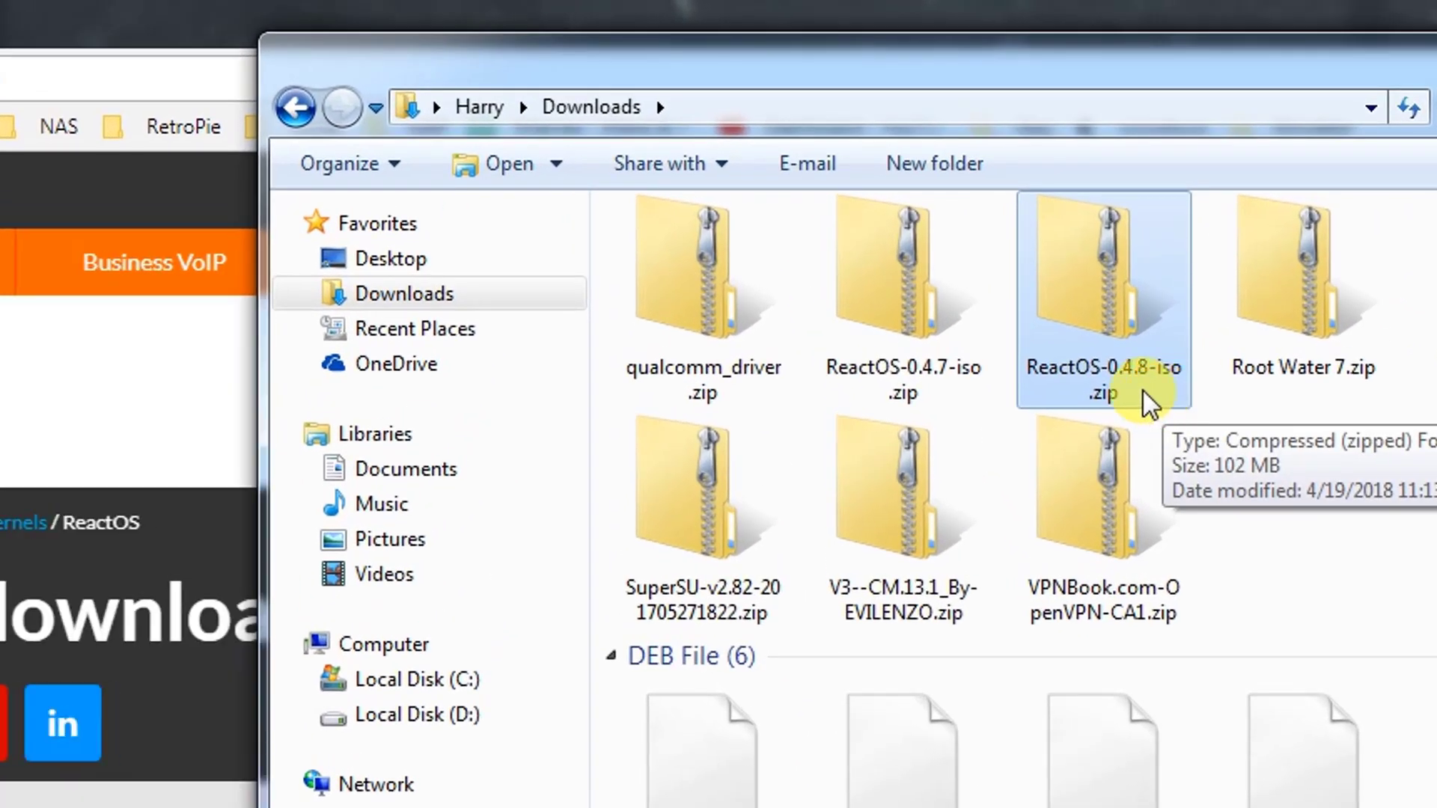
- View the extraction options for the ReactOS-0.4.8-iso.zip archive, including 7-Zip, and close the folder and browser windows
{"action": "right_click", "coordinate": [1132, 358]}
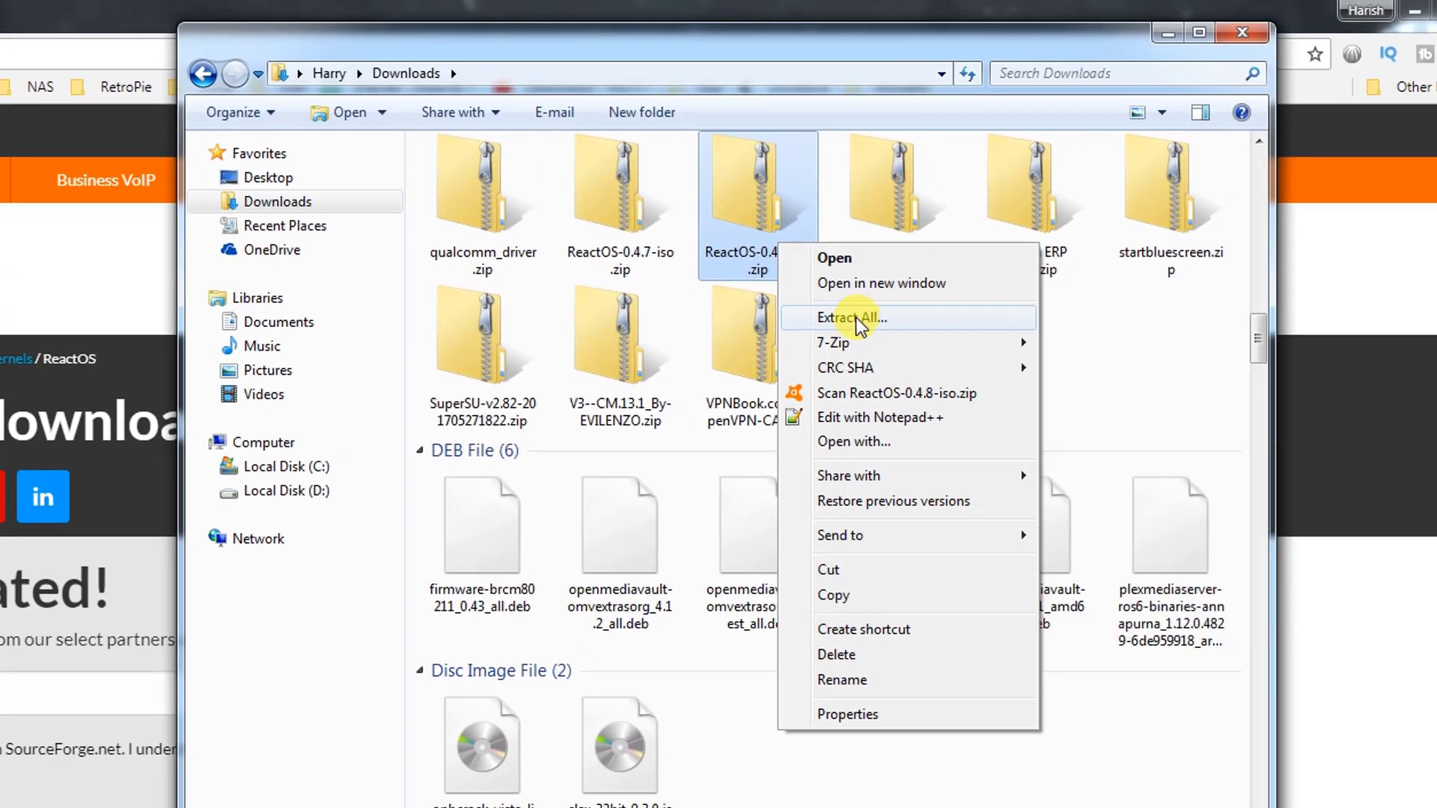
{"action": "mouse_move", "coordinate": [851, 344]}
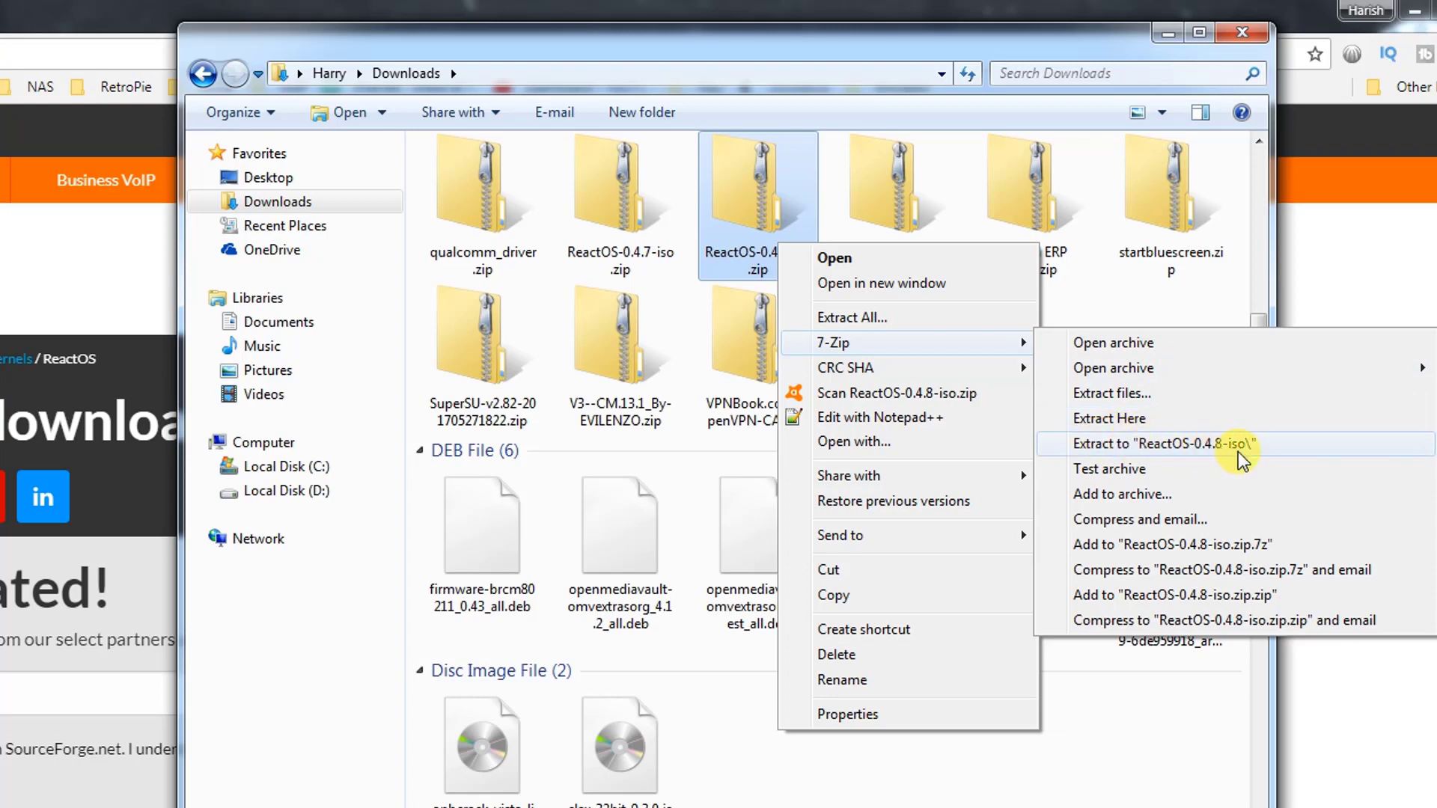
{"action": "left_click", "coordinate": [1241, 34]}
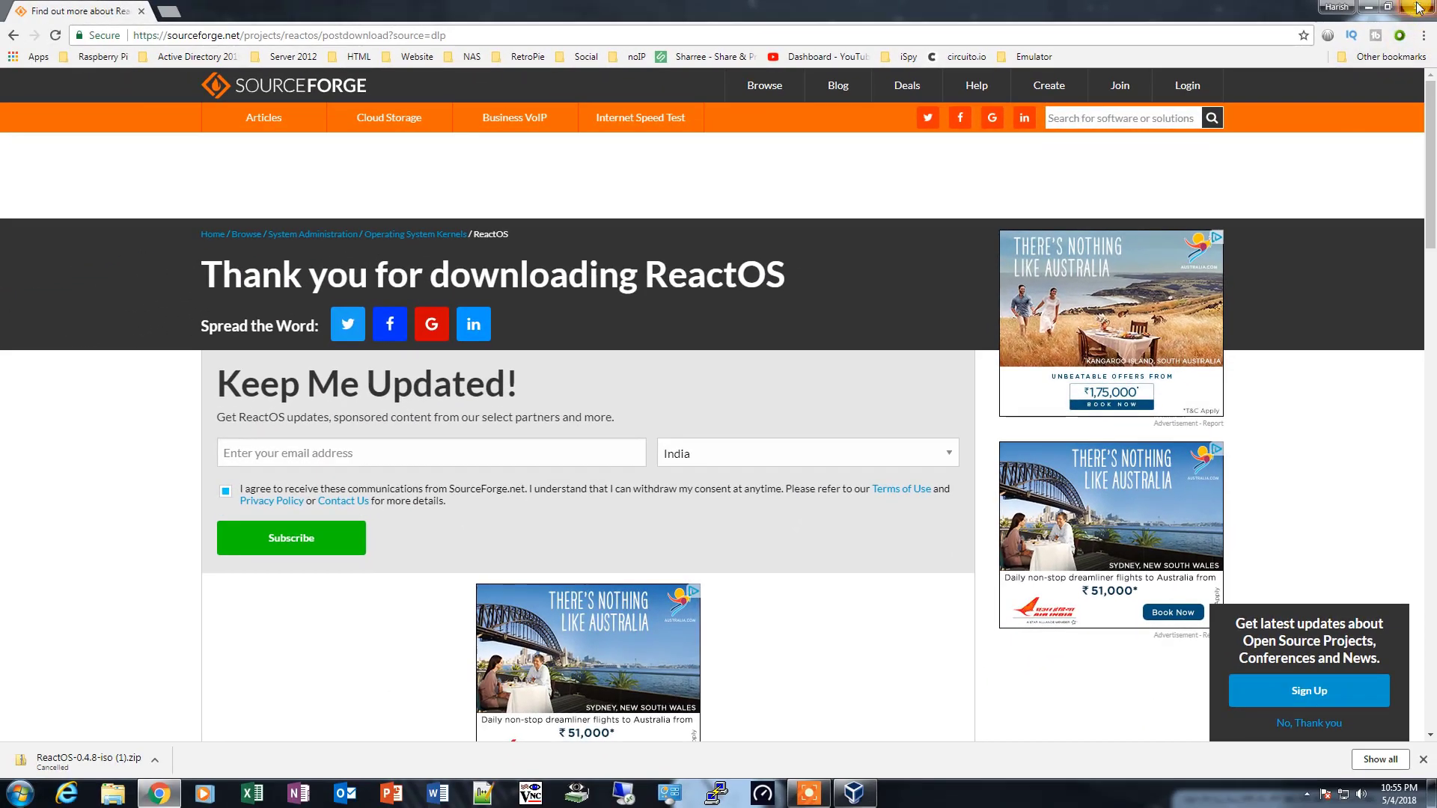
{"action": "left_click", "coordinate": [1416, 8]}
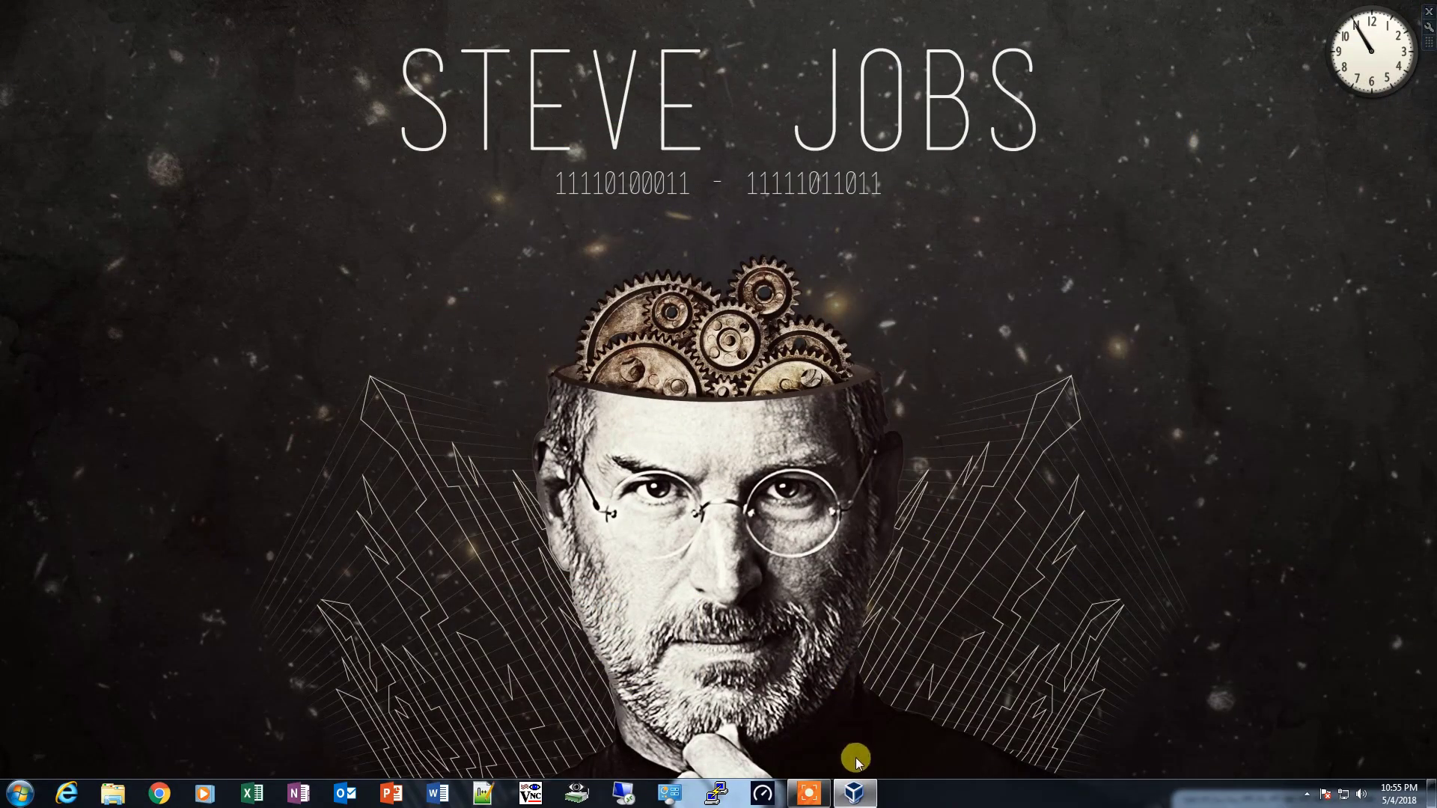
- Switch to VirtualBox and start a new virtual machine named ReactOS with type Other and version Other/Unknown (64-bit)
{"action": "left_click", "coordinate": [856, 793]}
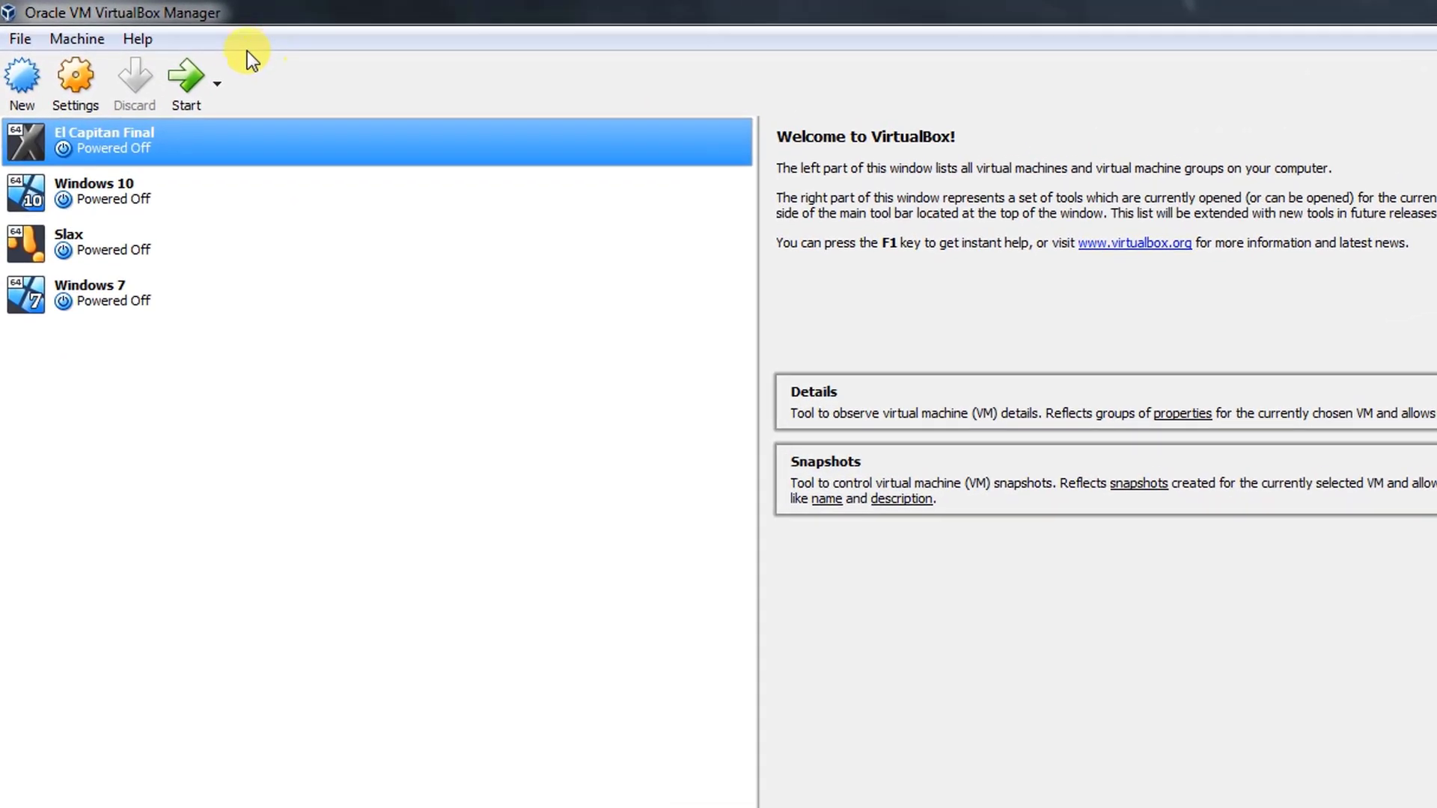
{"action": "left_click", "coordinate": [34, 92]}
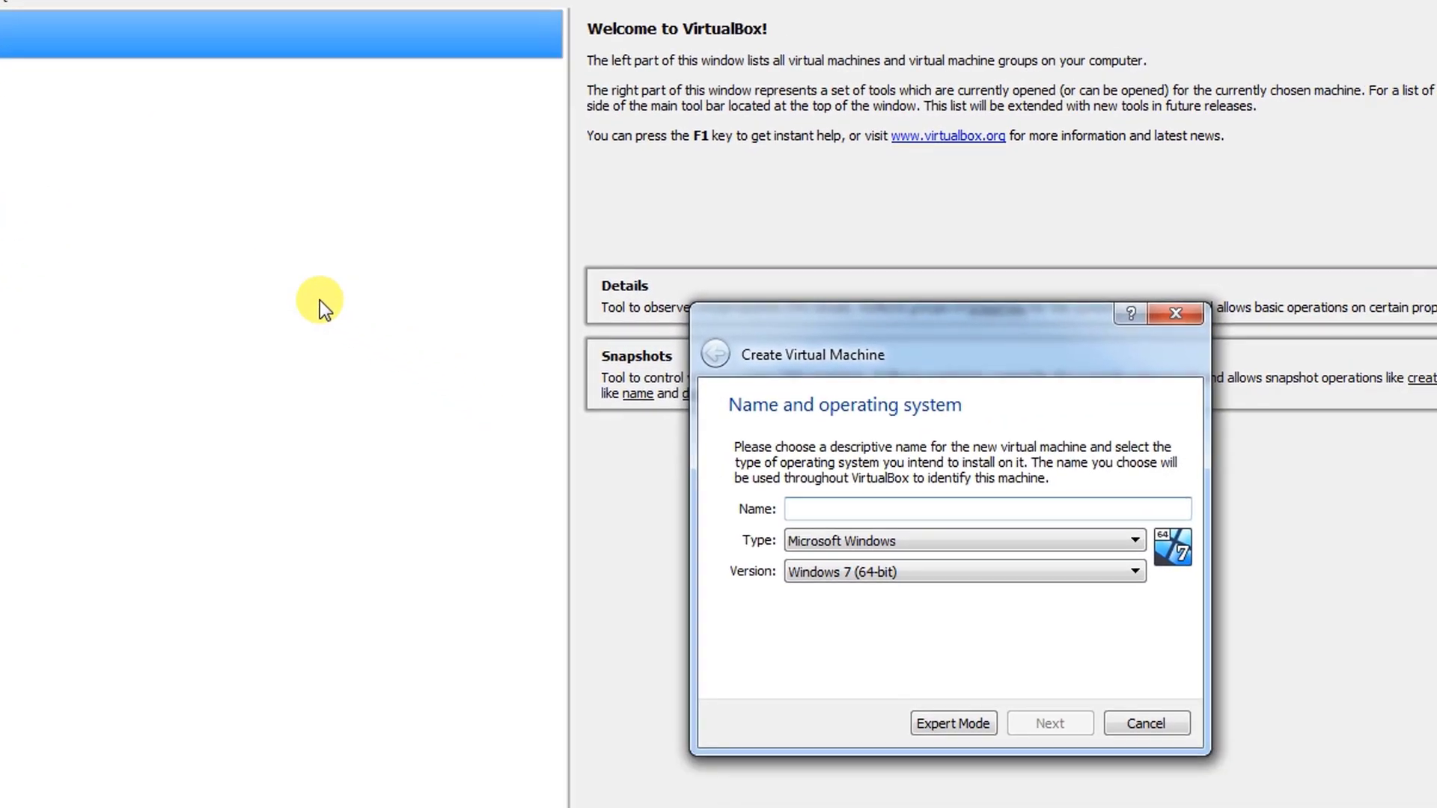
{"action": "type", "text": "React"}
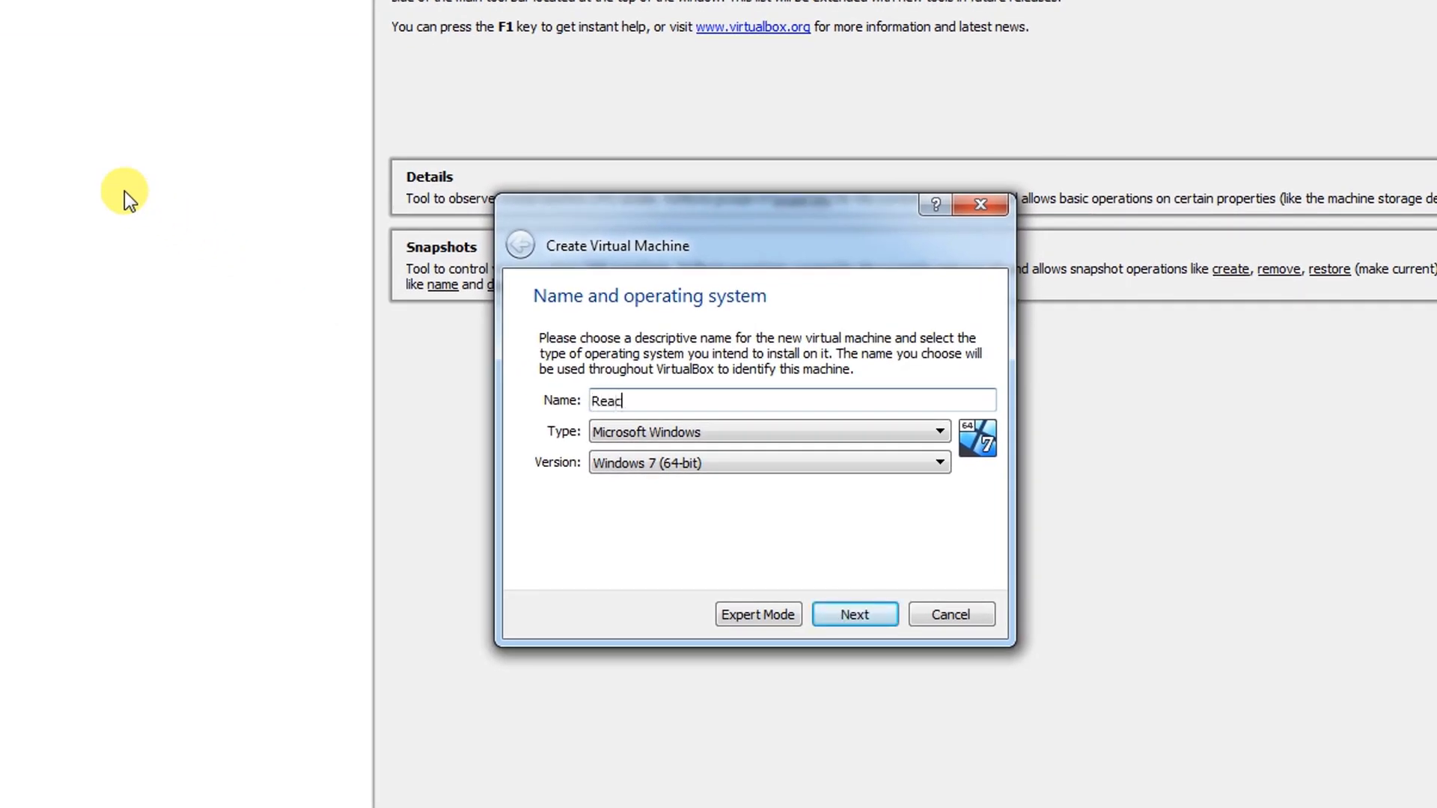
{"action": "type", "text": "OS"}
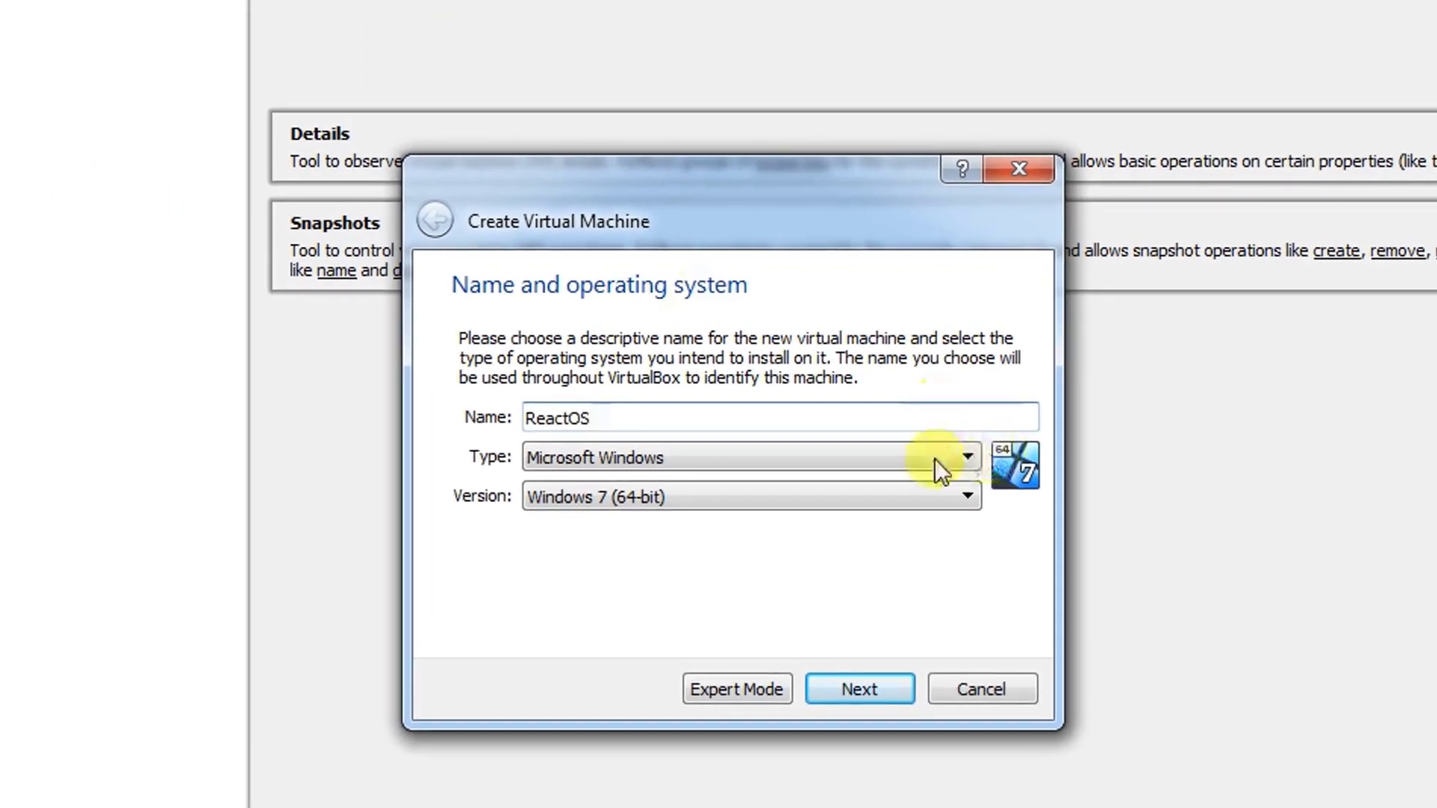
{"action": "left_click", "coordinate": [932, 458]}
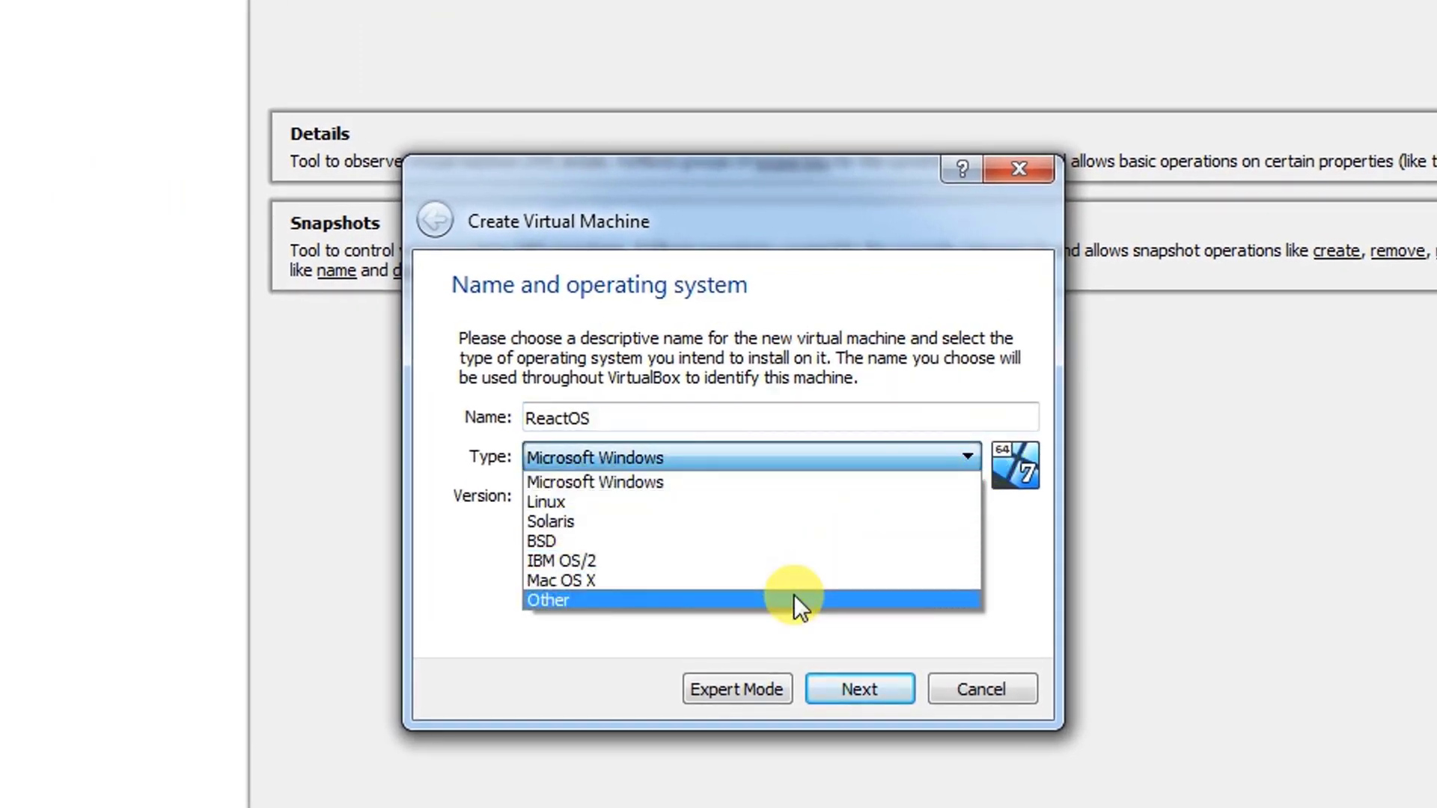
{"action": "left_click", "coordinate": [794, 600]}
{"action": "left_click", "coordinate": [846, 494]}
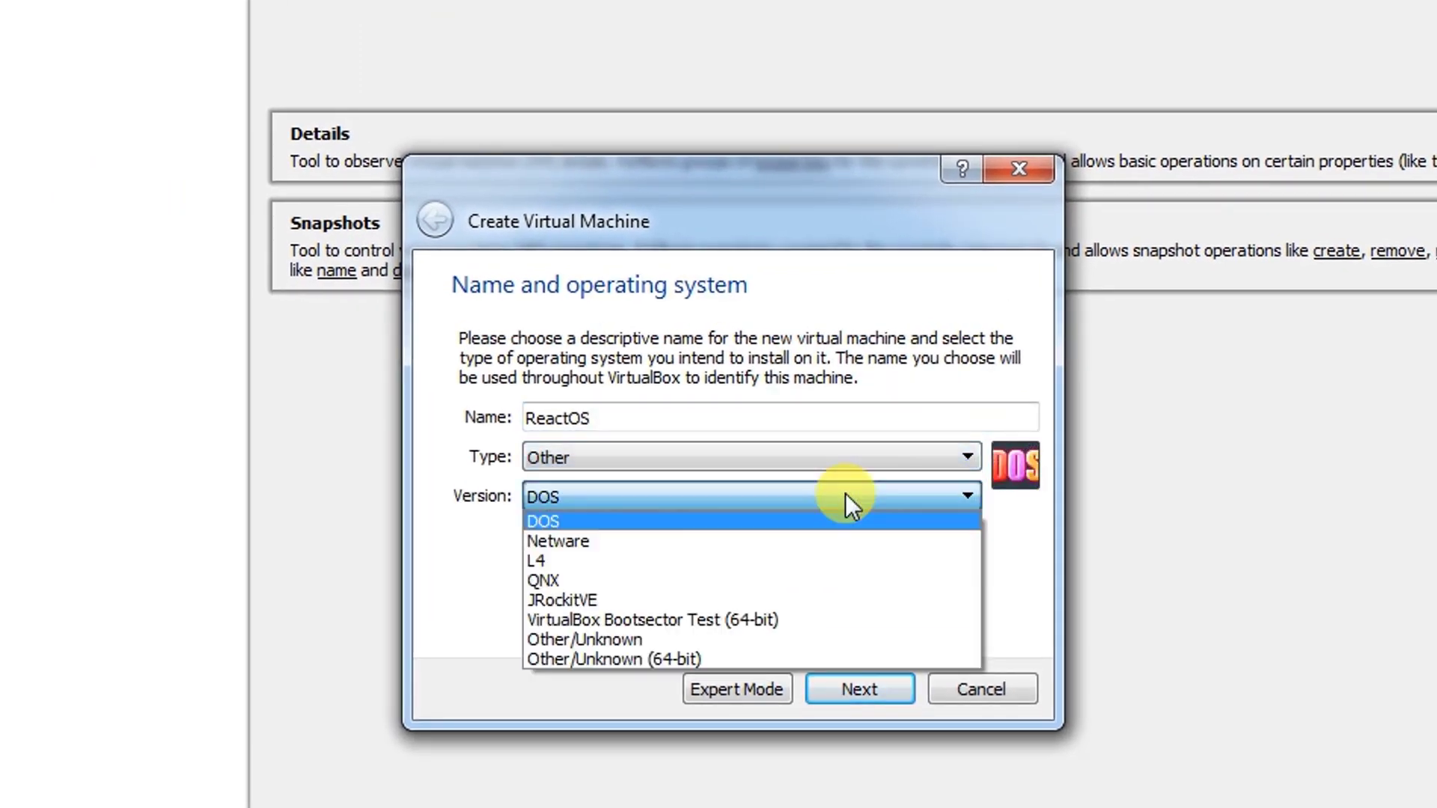
{"action": "left_click", "coordinate": [740, 664]}
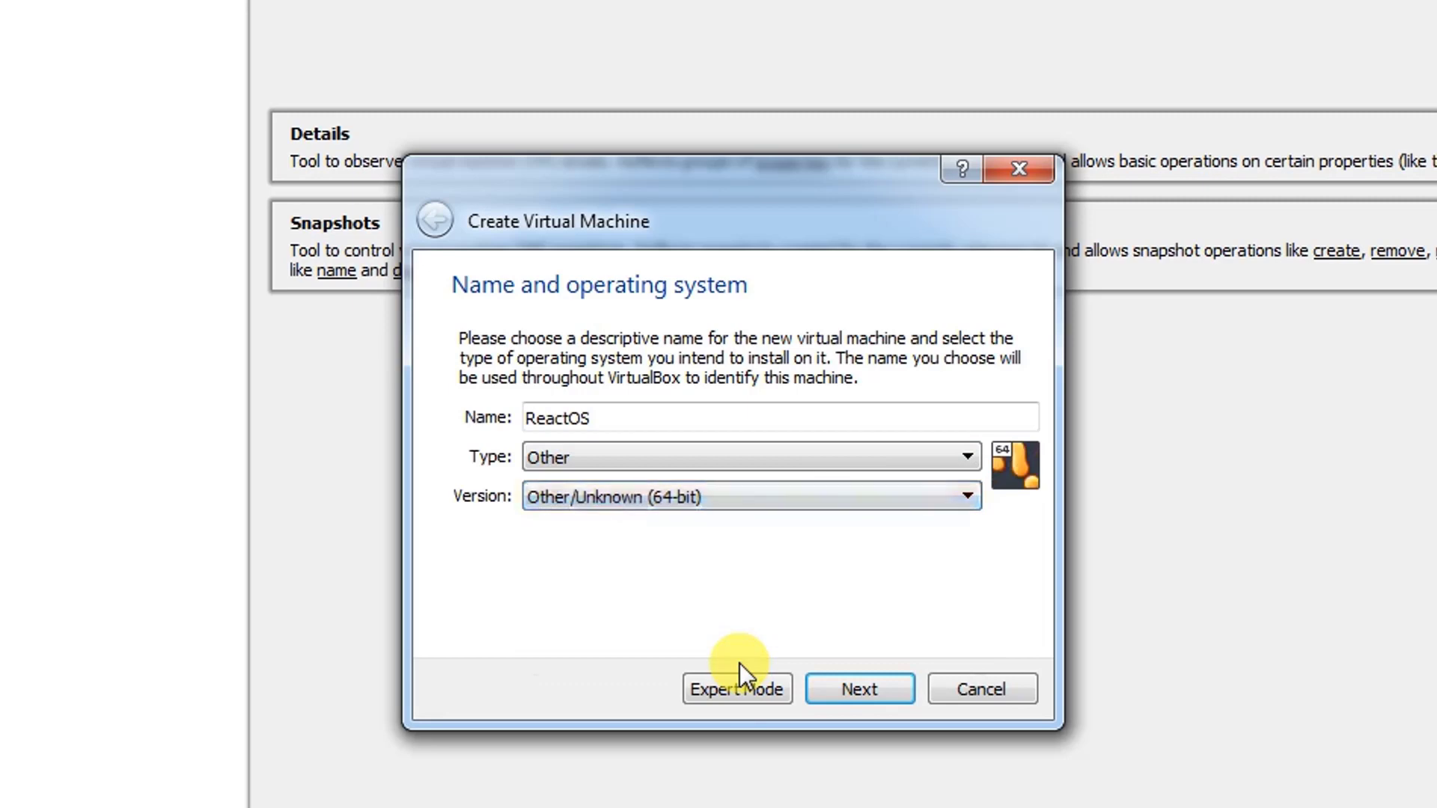
{"action": "left_click", "coordinate": [840, 695]}
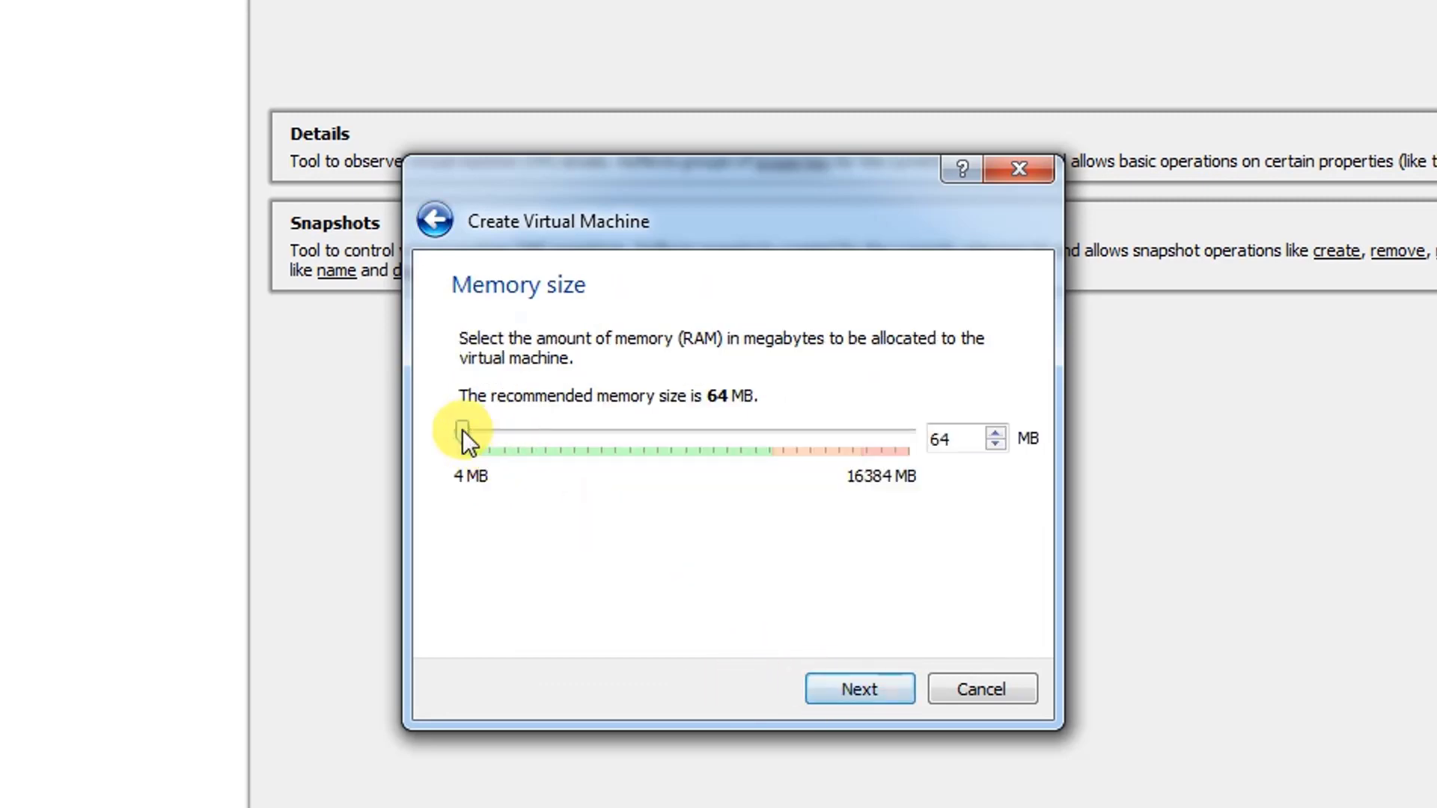
- Allocate 2048 MB of memory to the ReactOS machine and choose to create a new virtual hard disk
{"action": "left_click_drag", "start_coordinate": [462, 432], "coordinate": [519, 433]}
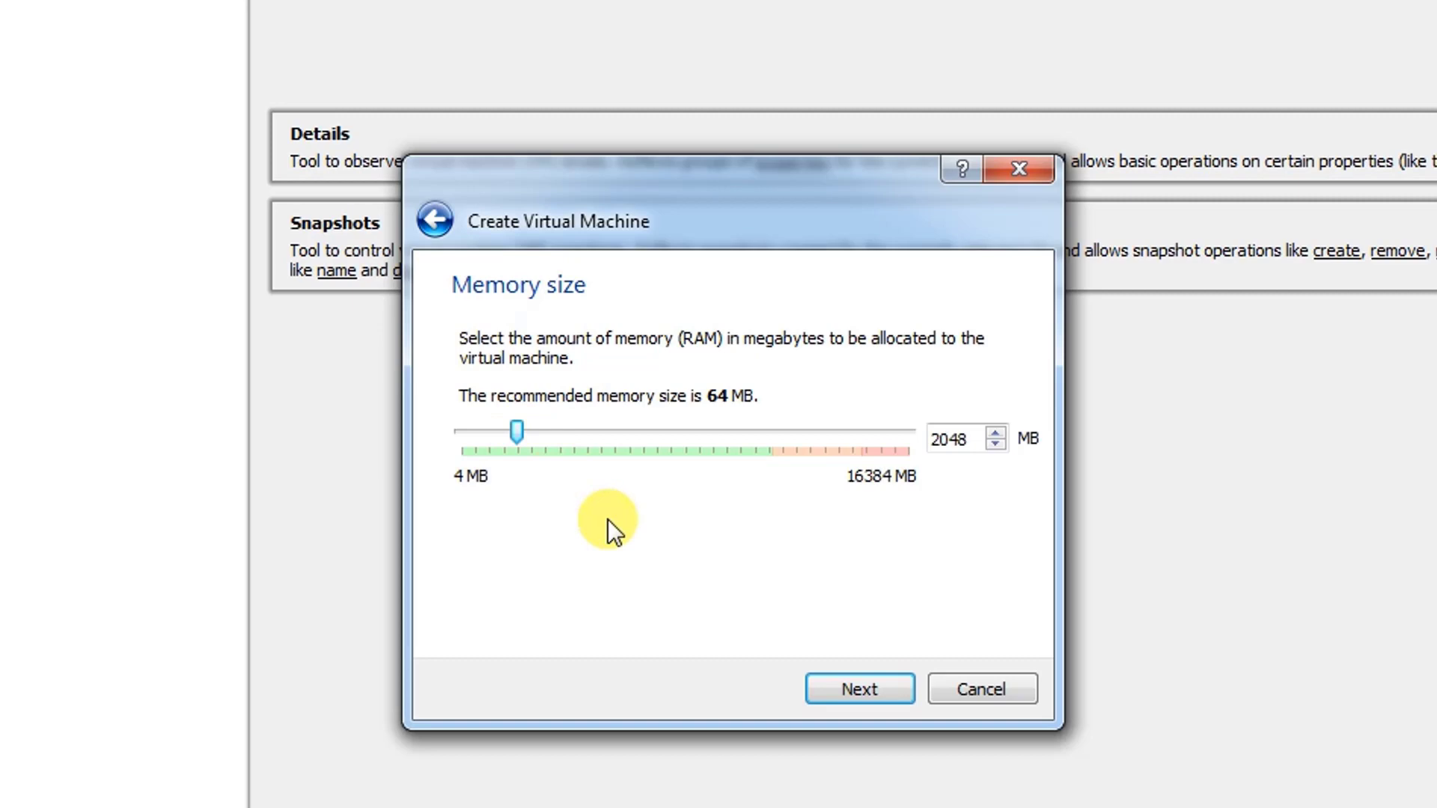
{"action": "left_click", "coordinate": [859, 688]}
{"action": "left_click", "coordinate": [868, 689]}
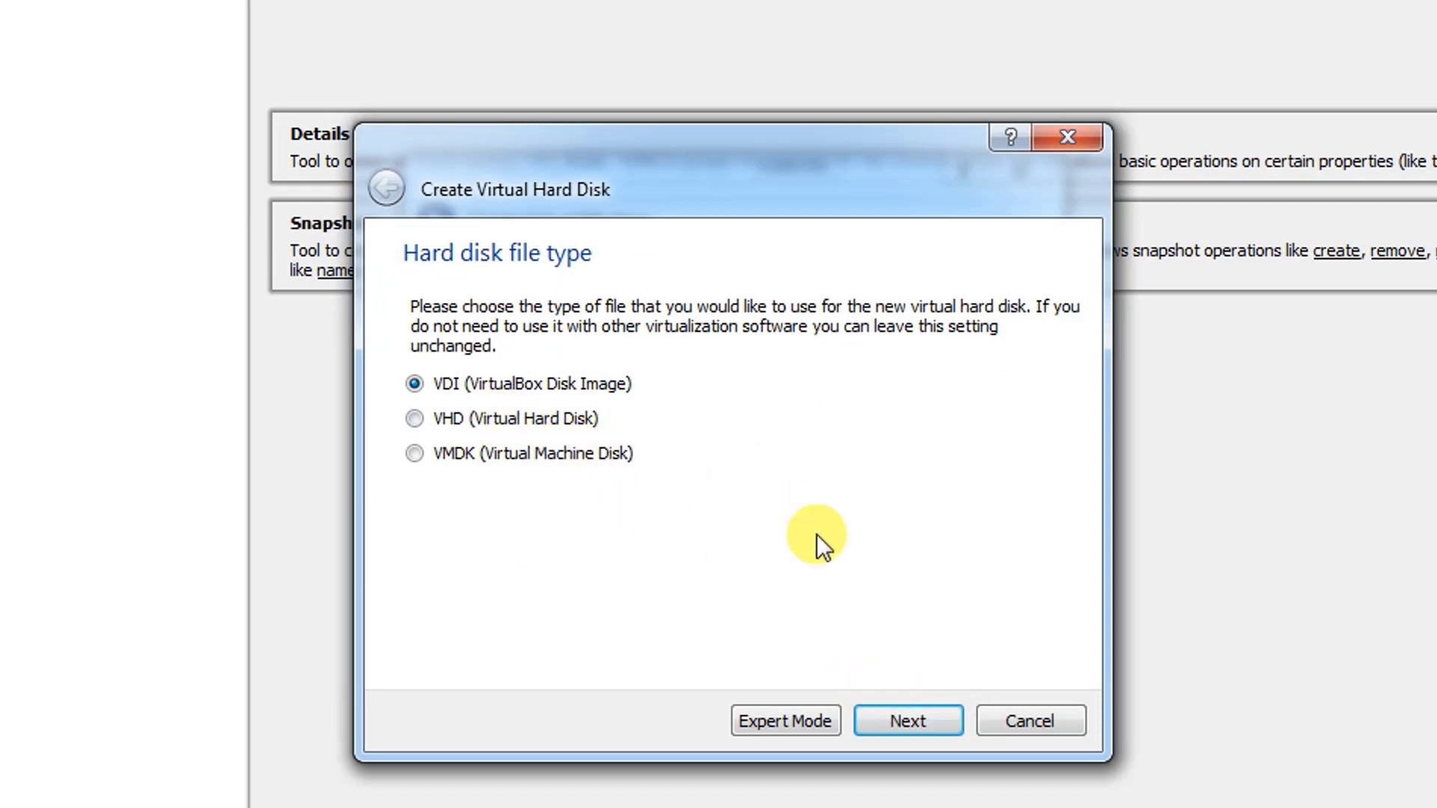
- Create the ReactOS virtual hard disk as a VDI file with a size of 39.81 GB
{"action": "left_click", "coordinate": [912, 720]}
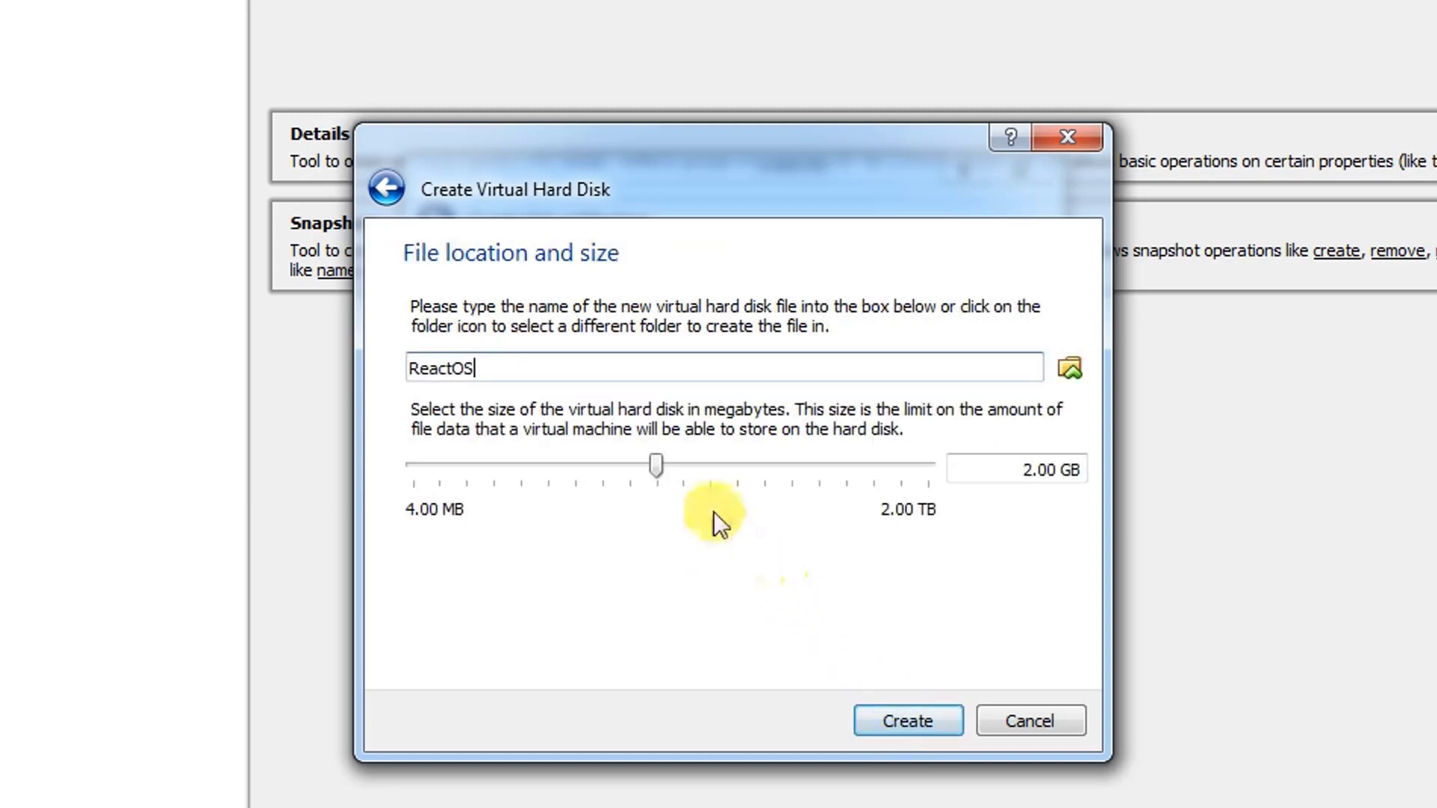
{"action": "left_click_drag", "start_coordinate": [657, 464], "coordinate": [772, 465]}
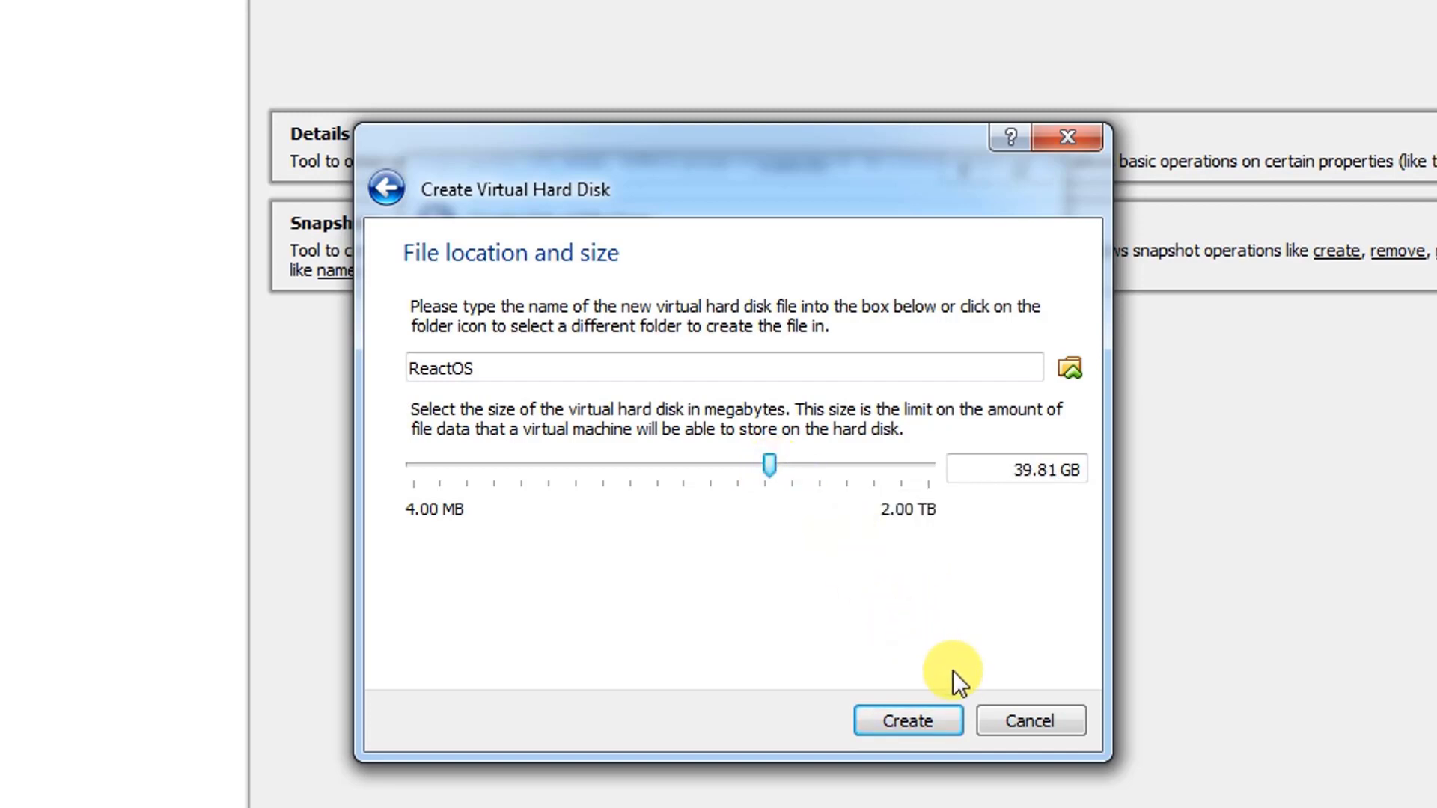
{"action": "left_click", "coordinate": [931, 720]}
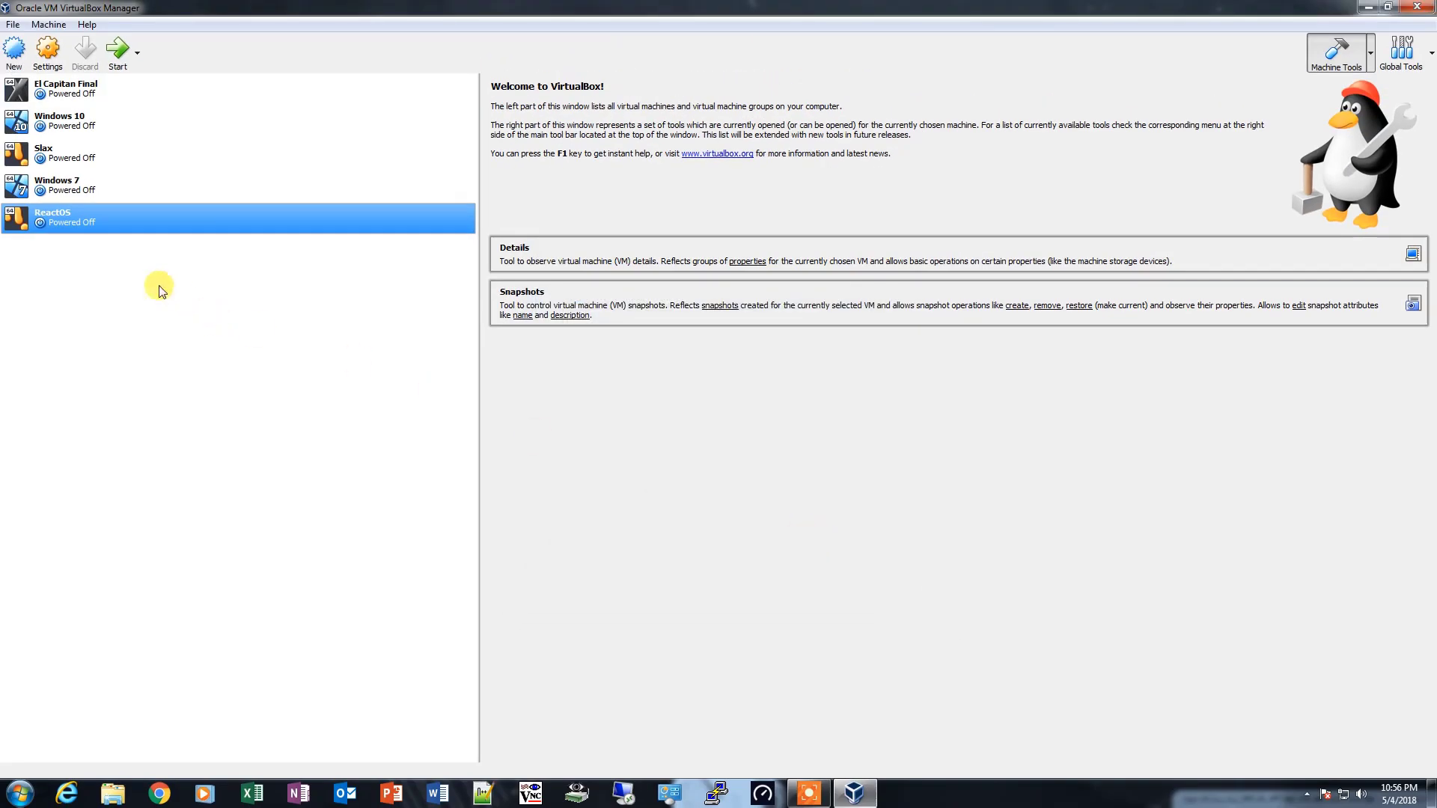
- Start the ReactOS virtual machine with ReactOS-0.4.8.iso from the Operating Systems folder on drive D: as its start-up disk
{"action": "left_click", "coordinate": [119, 59]}
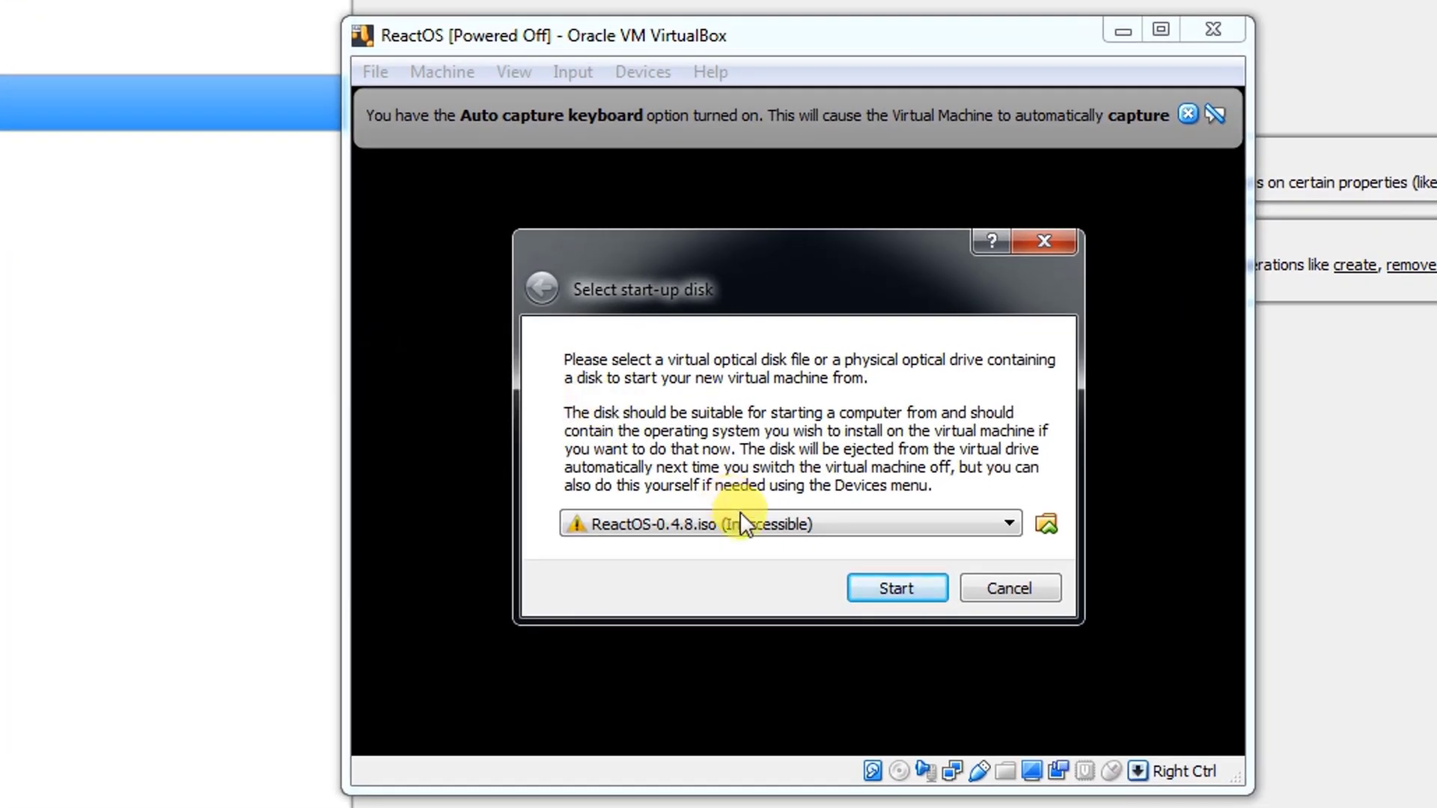
{"action": "left_click", "coordinate": [1046, 522]}
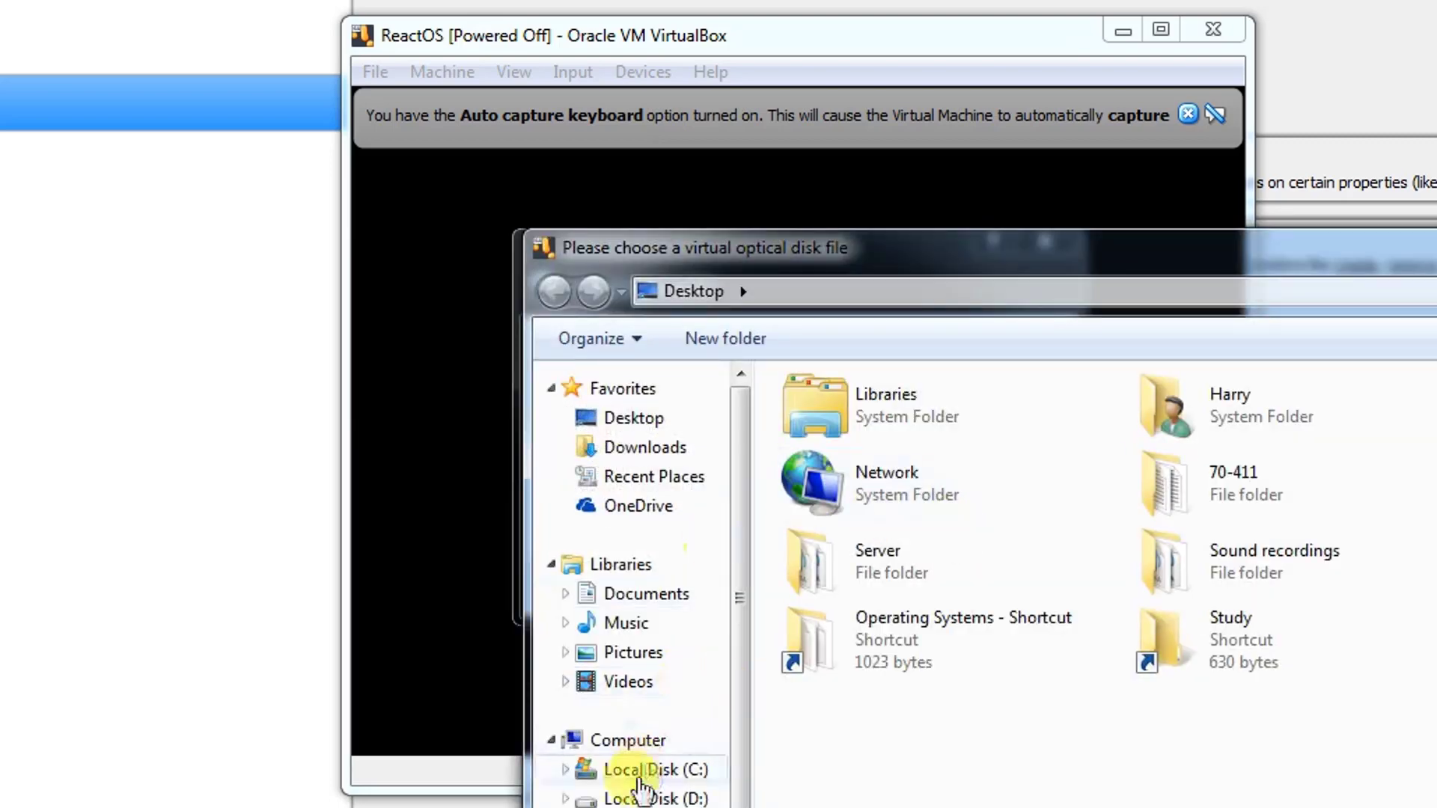
{"action": "left_click", "coordinate": [640, 796]}
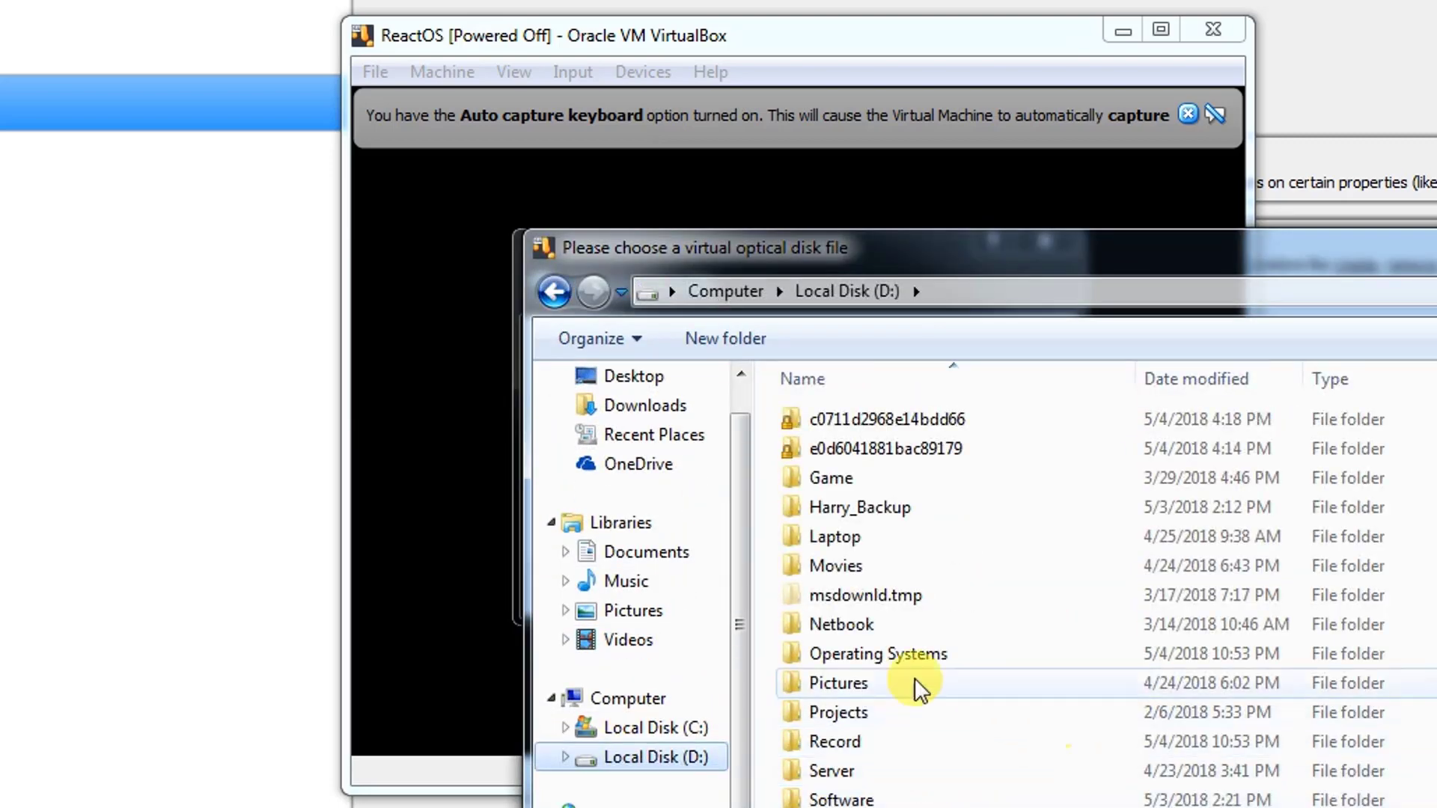
{"action": "double_click", "coordinate": [868, 657]}
{"action": "left_click", "coordinate": [863, 423]}
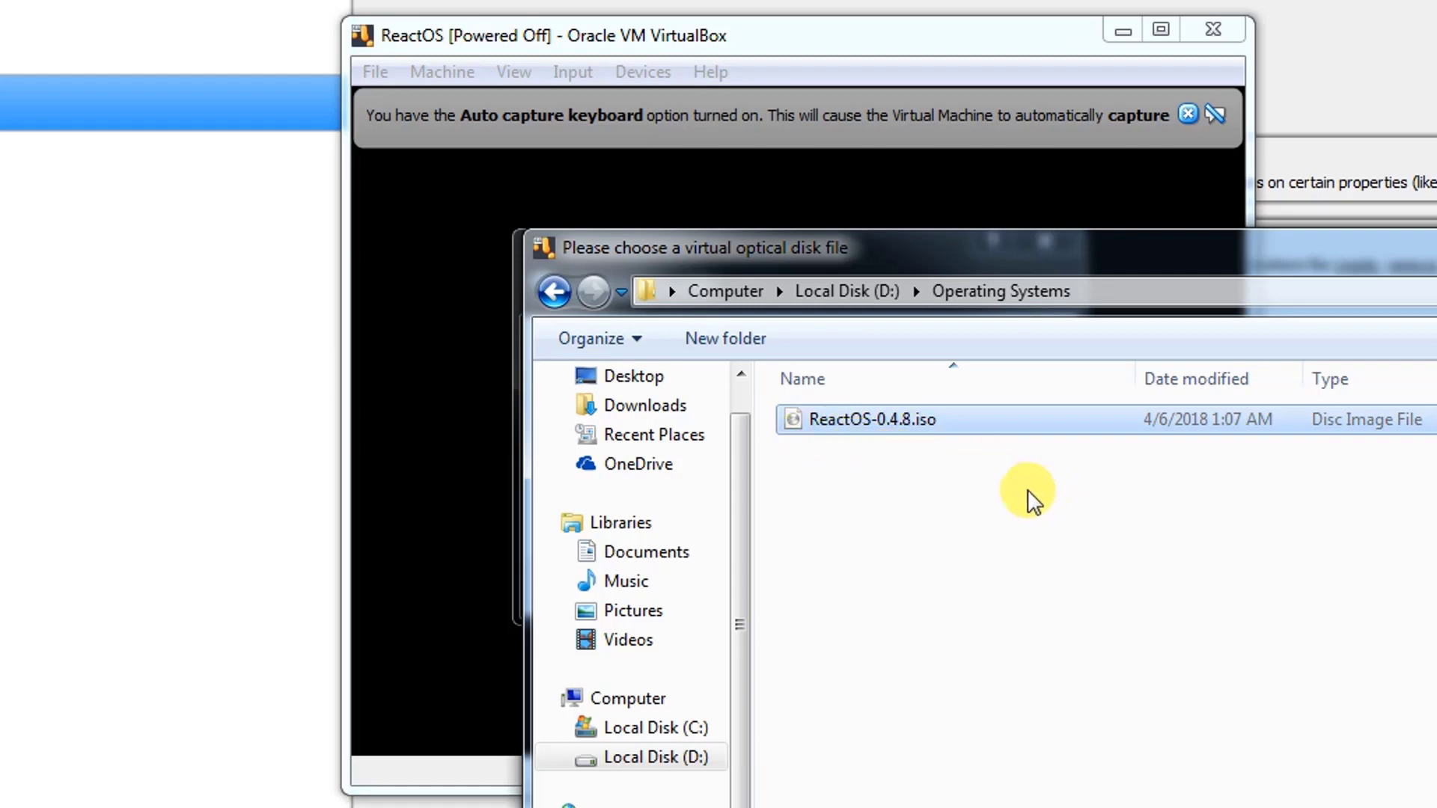
{"action": "left_click", "coordinate": [1384, 807]}
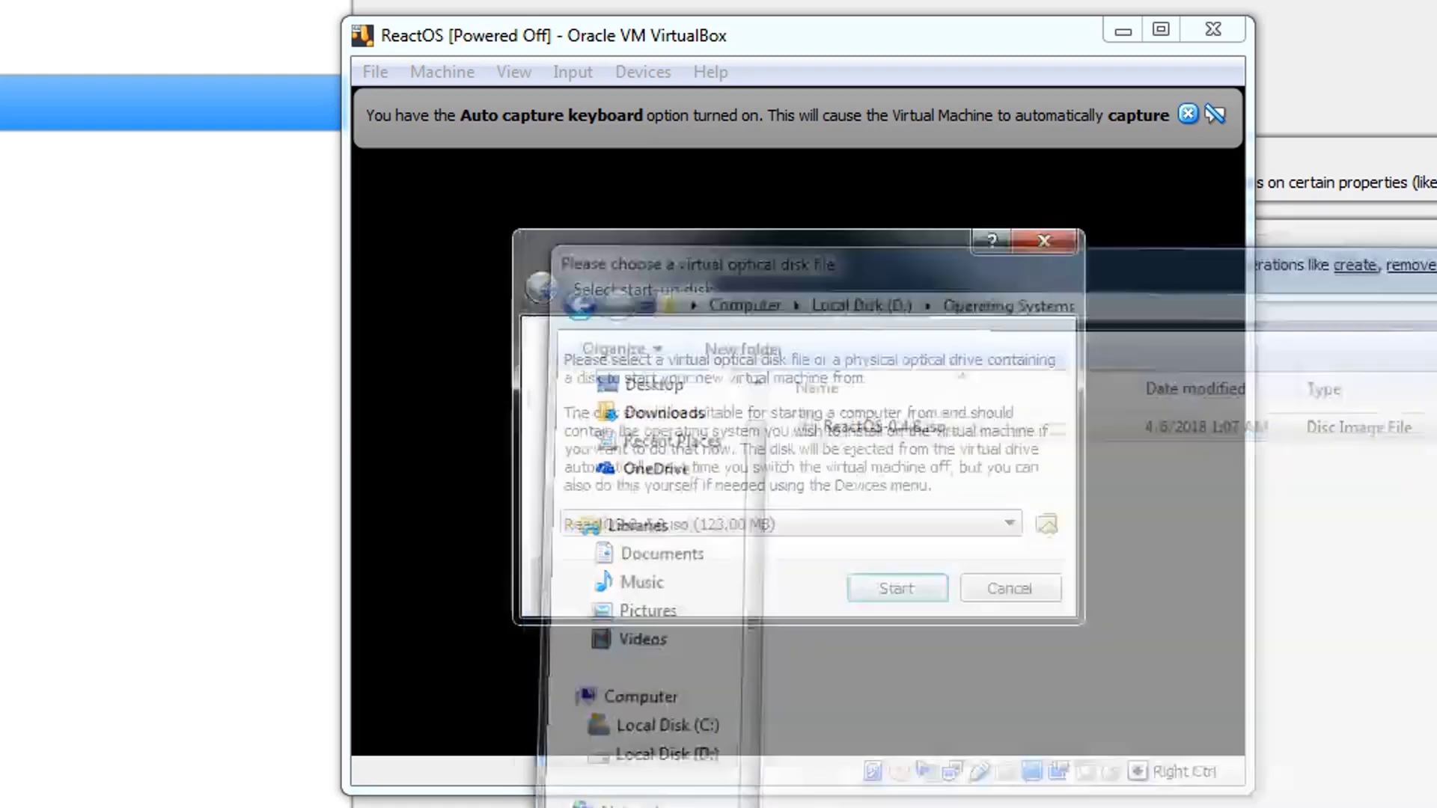
{"action": "left_click", "coordinate": [913, 595]}
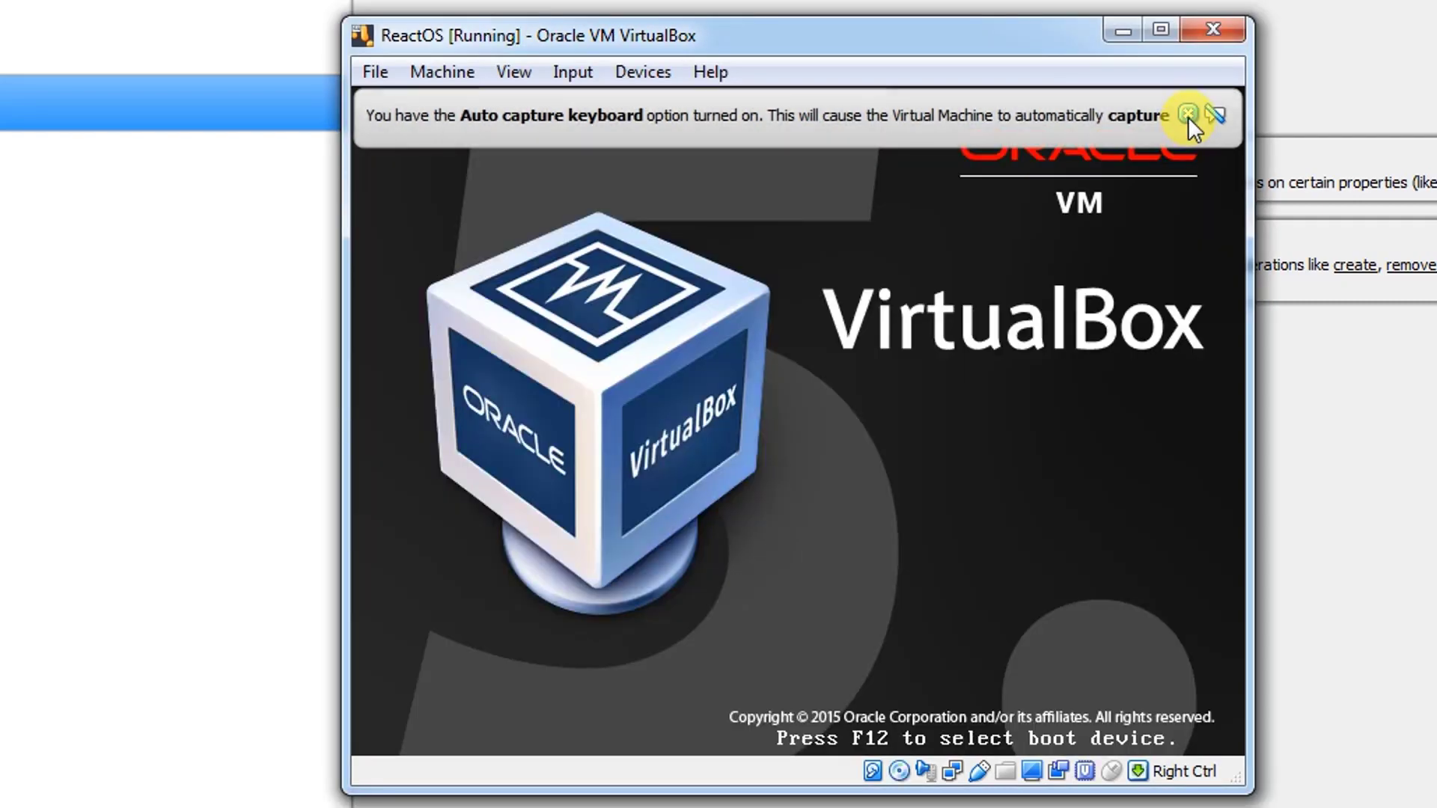
{"action": "left_click", "coordinate": [1187, 114]}
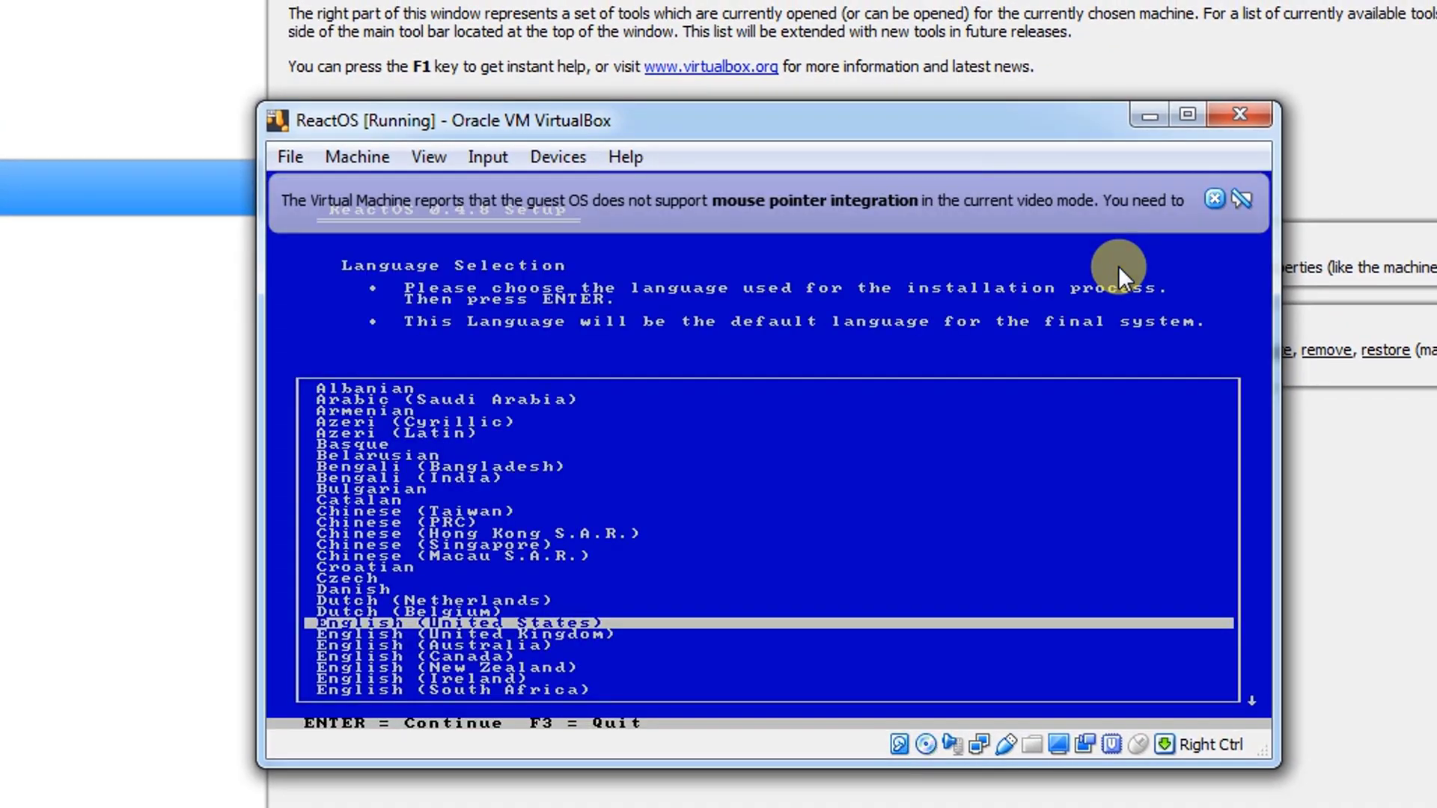
- Begin the ReactOS installation in English (United States) and accept the listed device settings
{"action": "key", "text": "Return"}
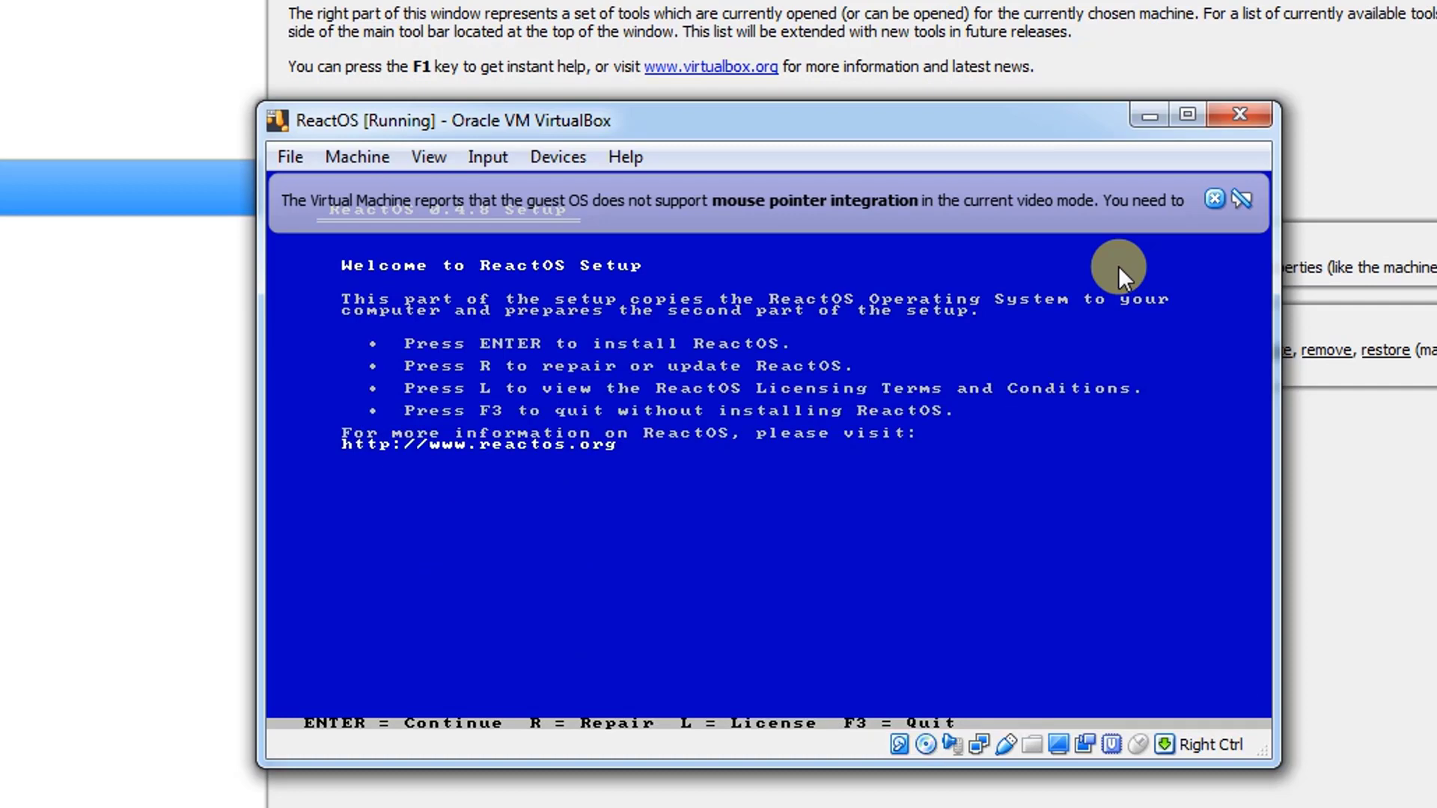
{"action": "key", "text": "Return"}
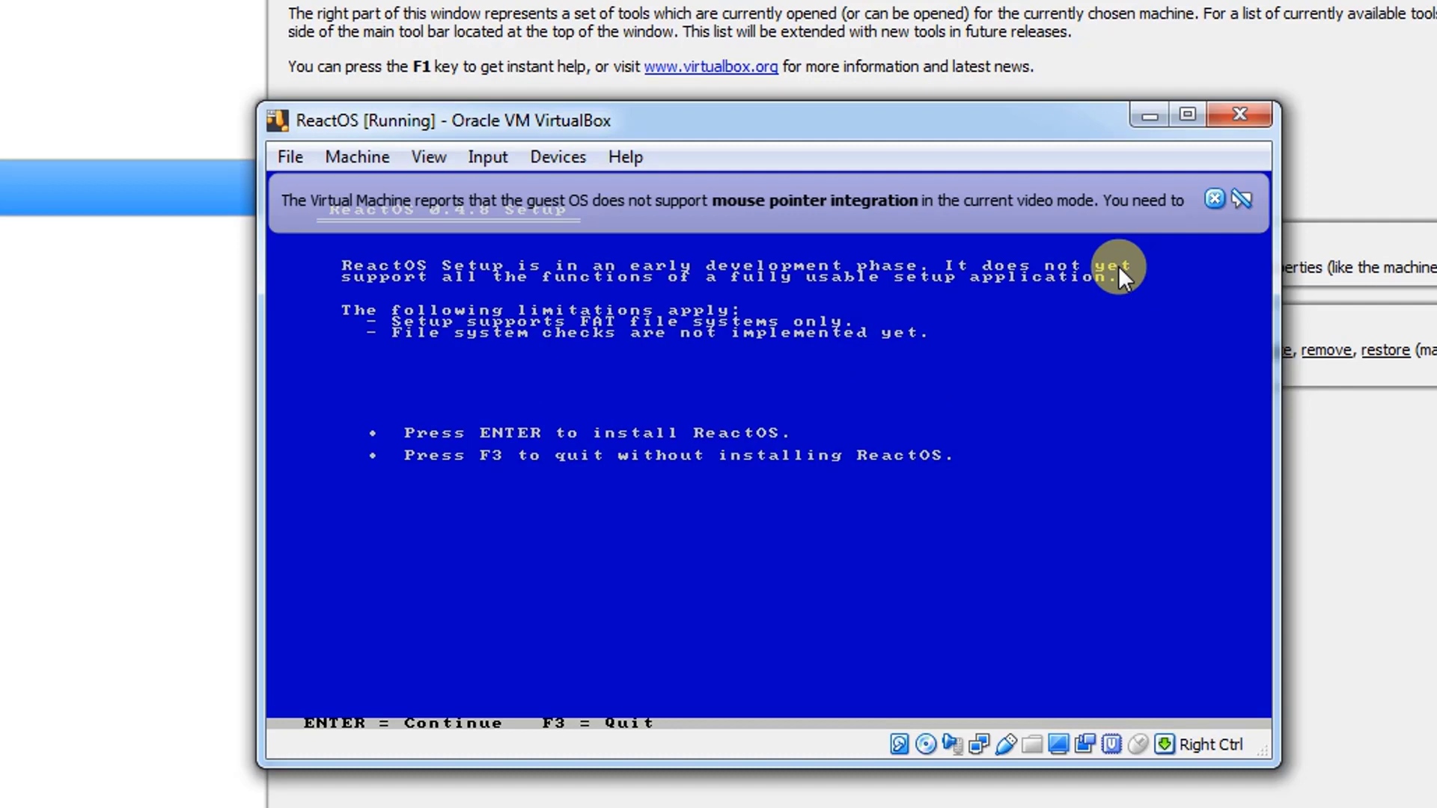
{"action": "key", "text": "Return"}
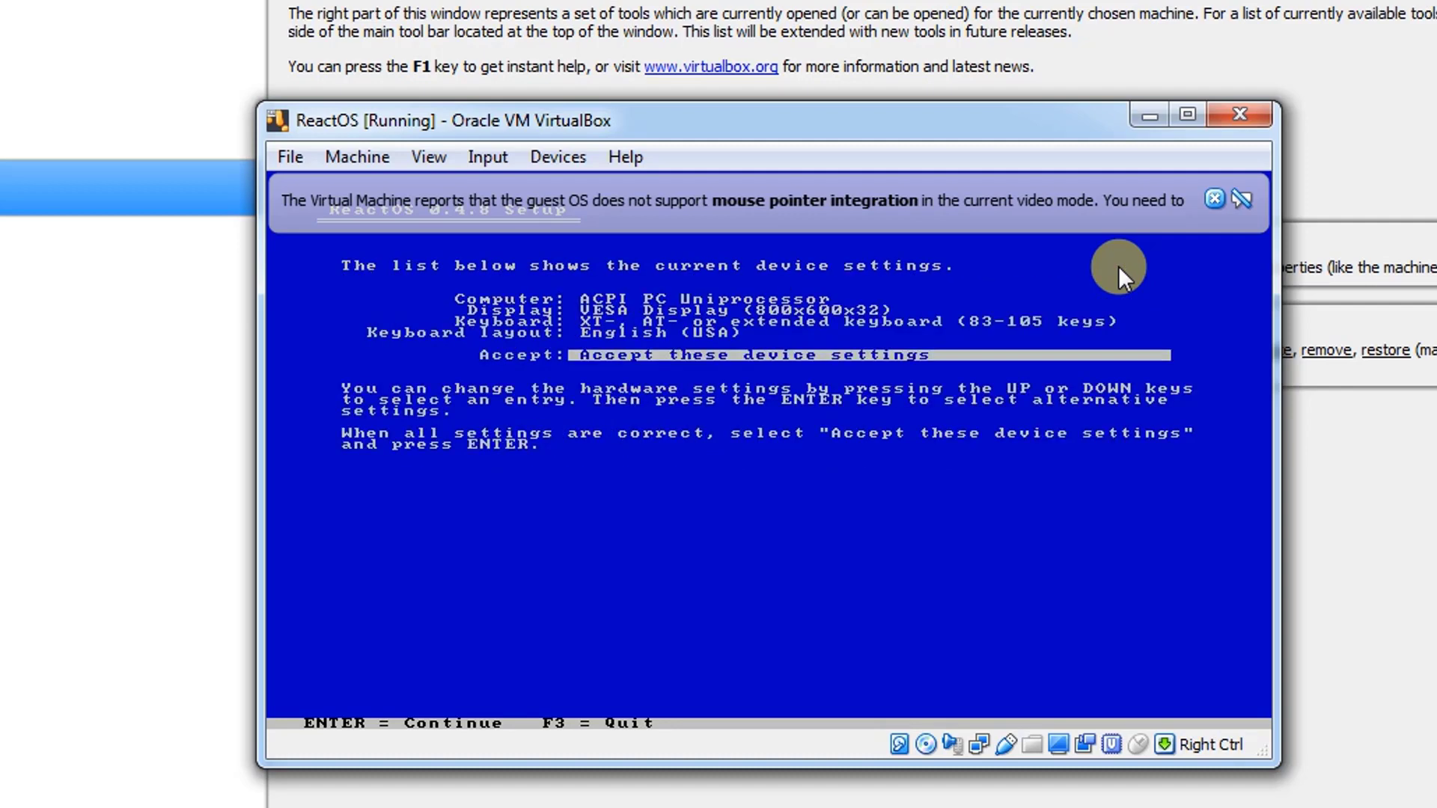
{"action": "key", "text": "Return"}
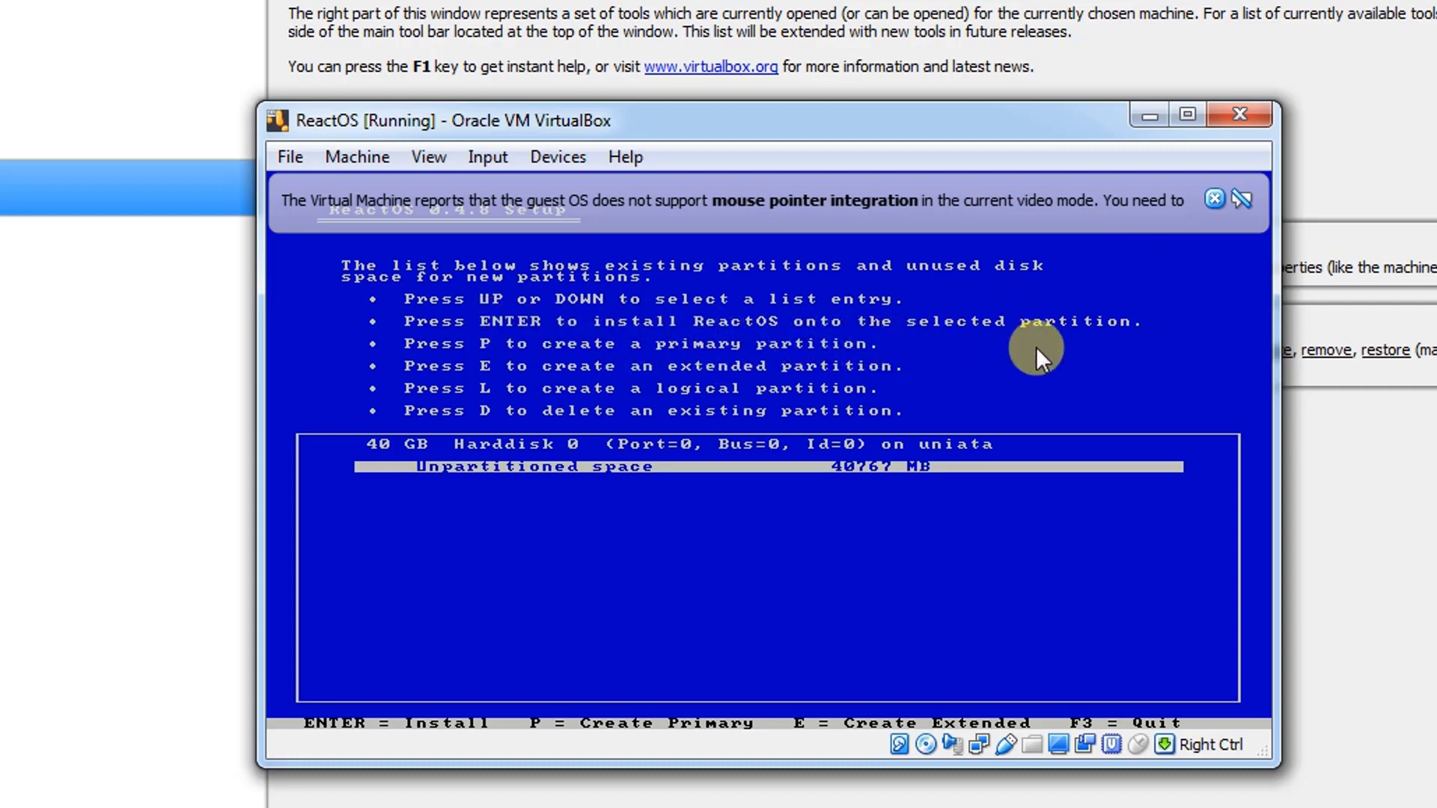
- Choose the unpartitioned space for the installation and format it with the FAT file system using quick format
{"action": "key", "text": "Return"}
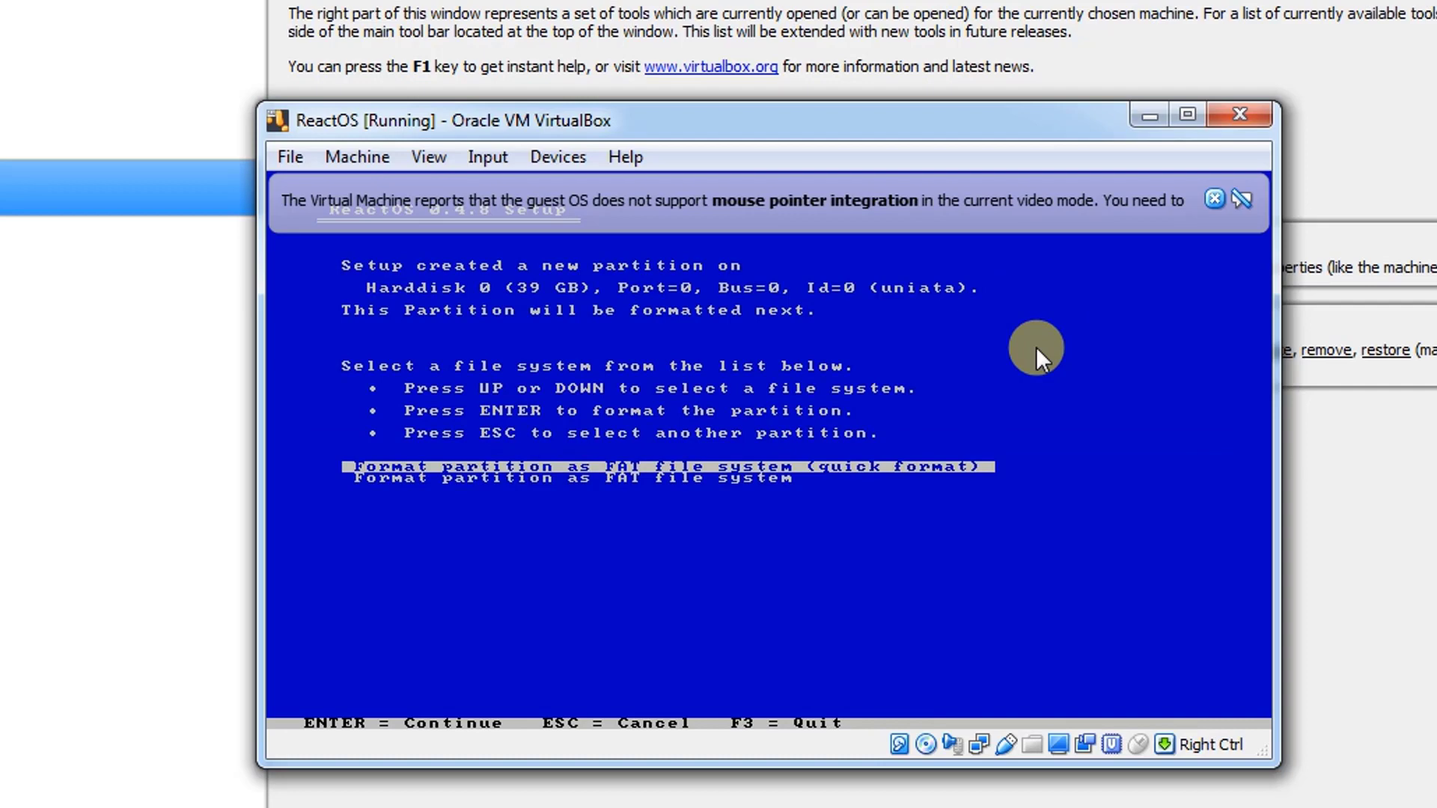
{"action": "key", "text": "Return"}
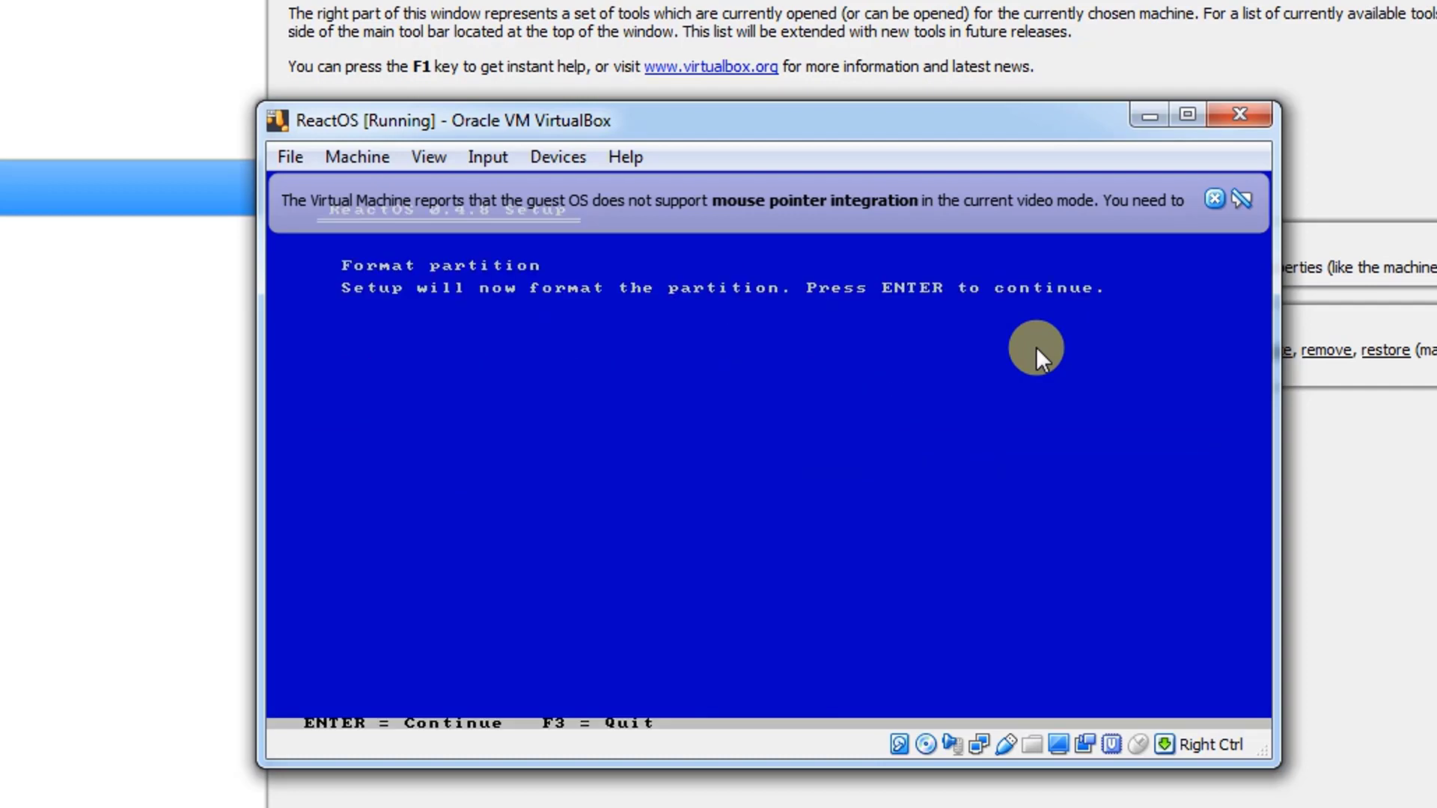
{"action": "key", "text": "Return"}
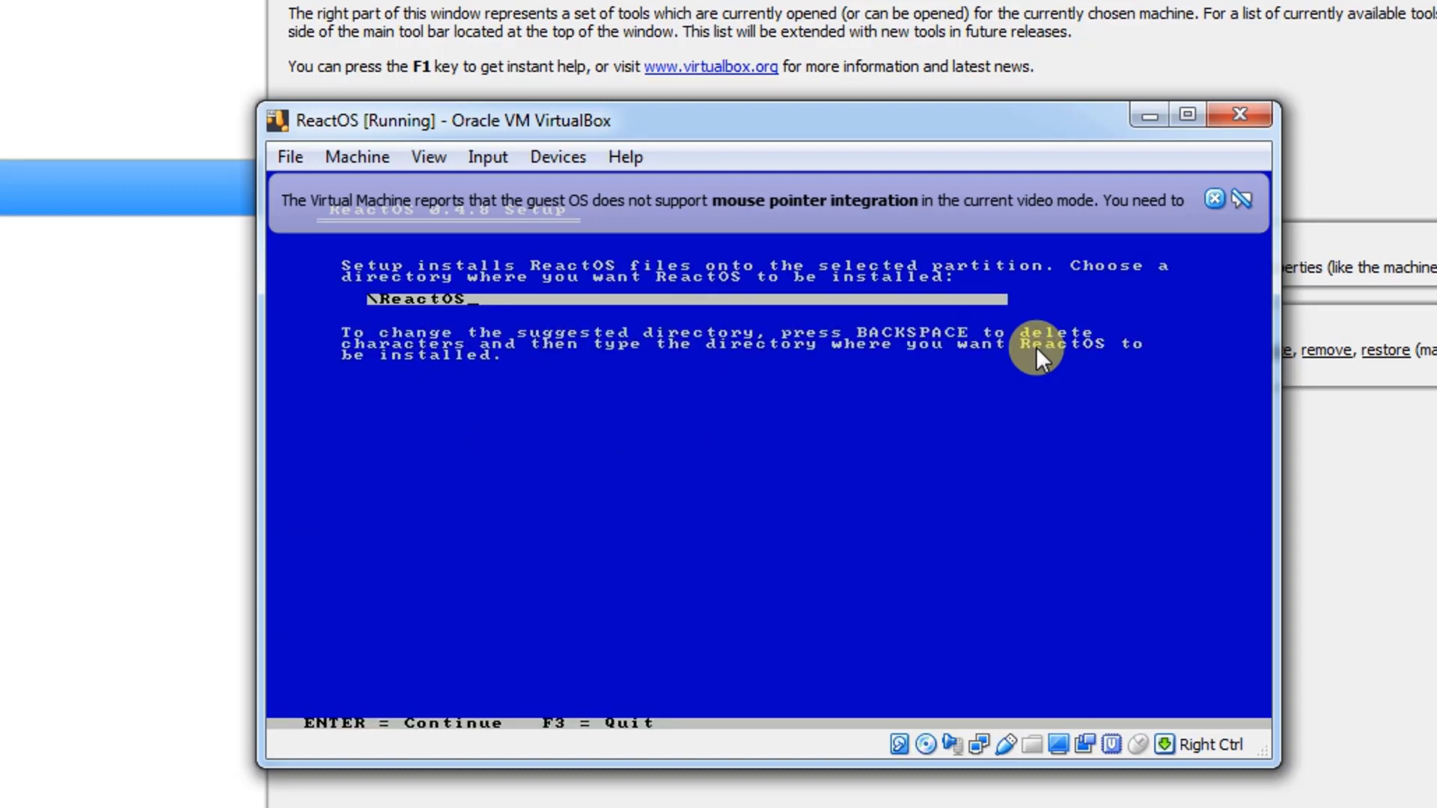
- Install ReactOS into the \ReactOS directory and put the bootloader on the harddisk (MBR and VBR)
{"action": "key", "text": "Return"}
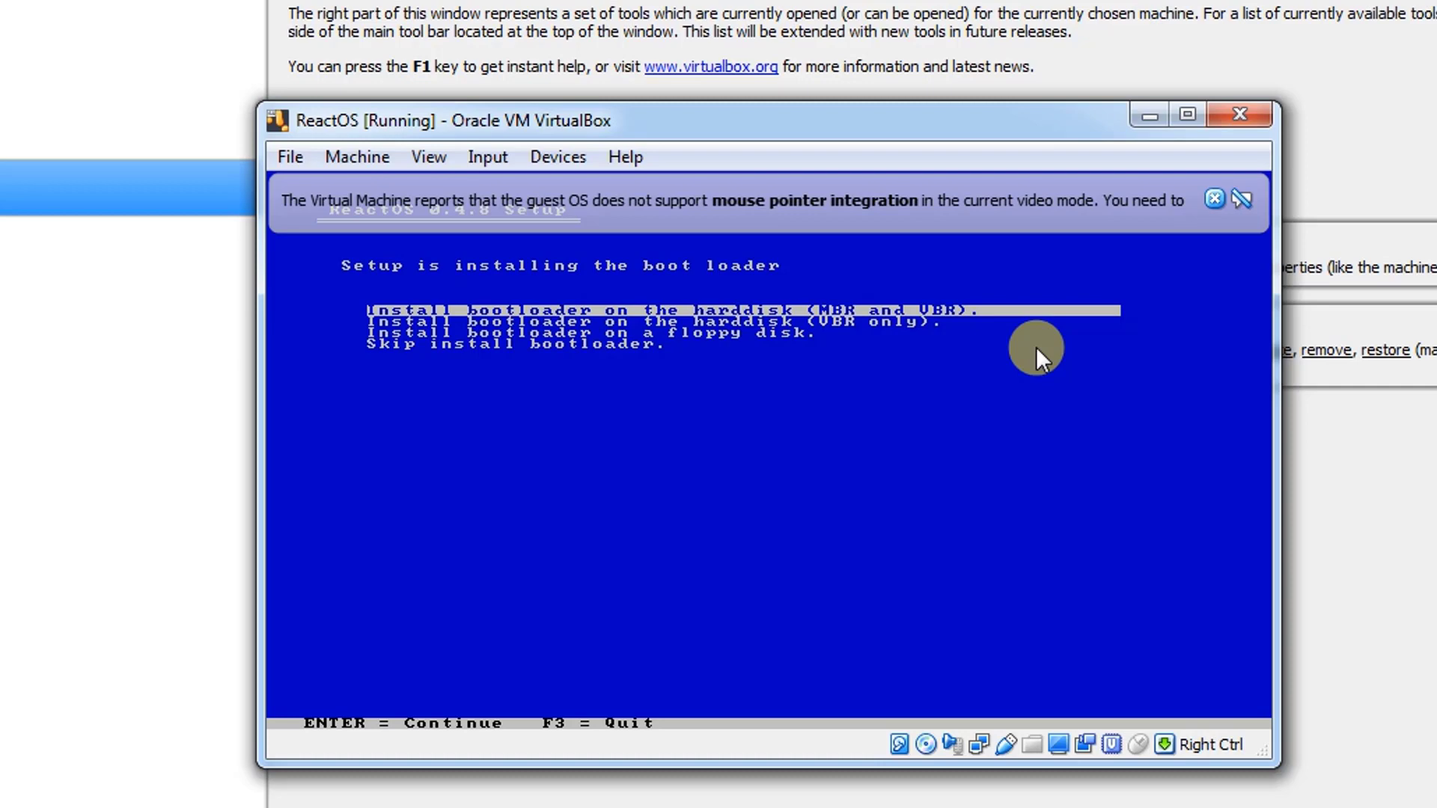
{"action": "key", "text": "Return"}
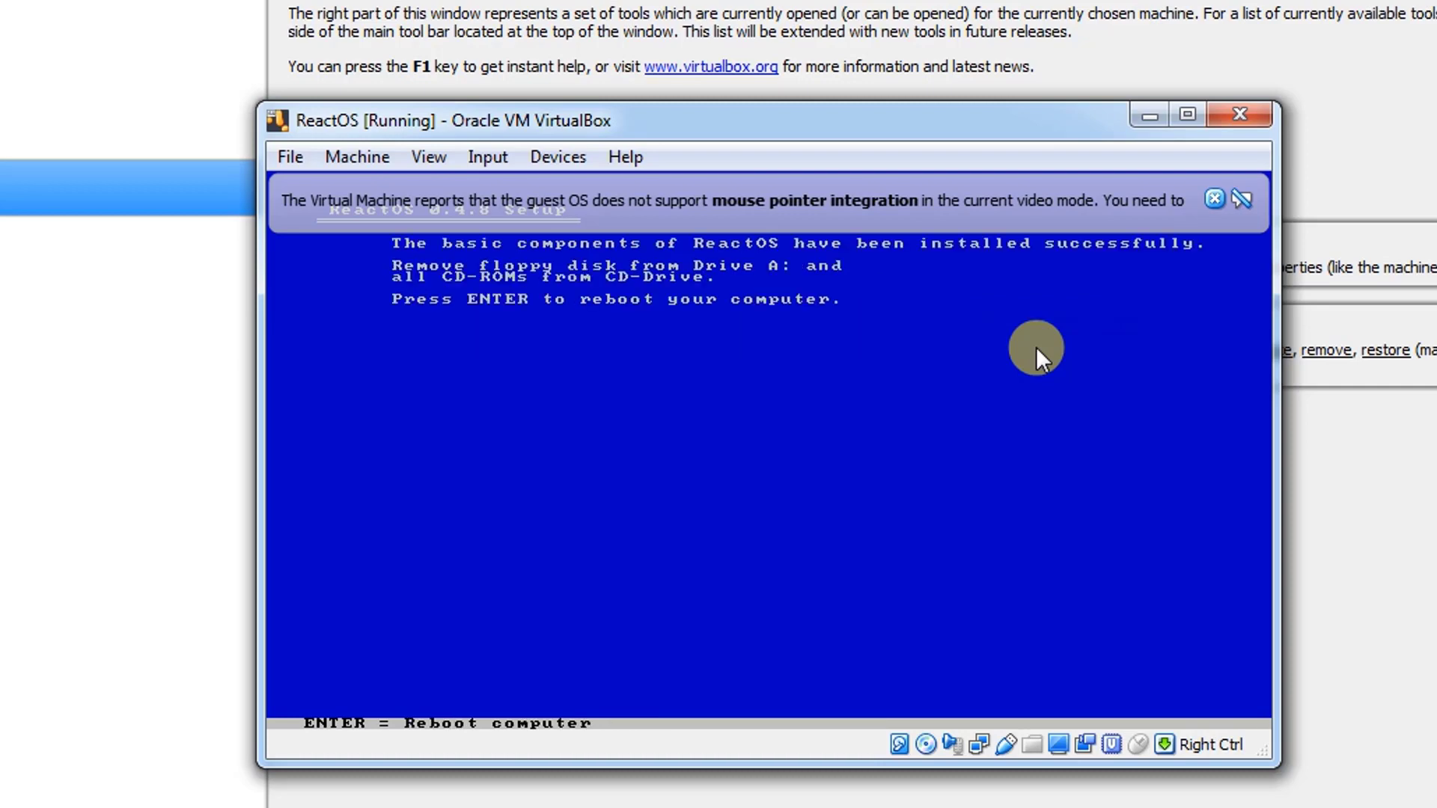
- Reboot the virtual machine, dismiss the mouse pointer integration message and start the default ReactOS boot entry
{"action": "key", "text": "Return"}
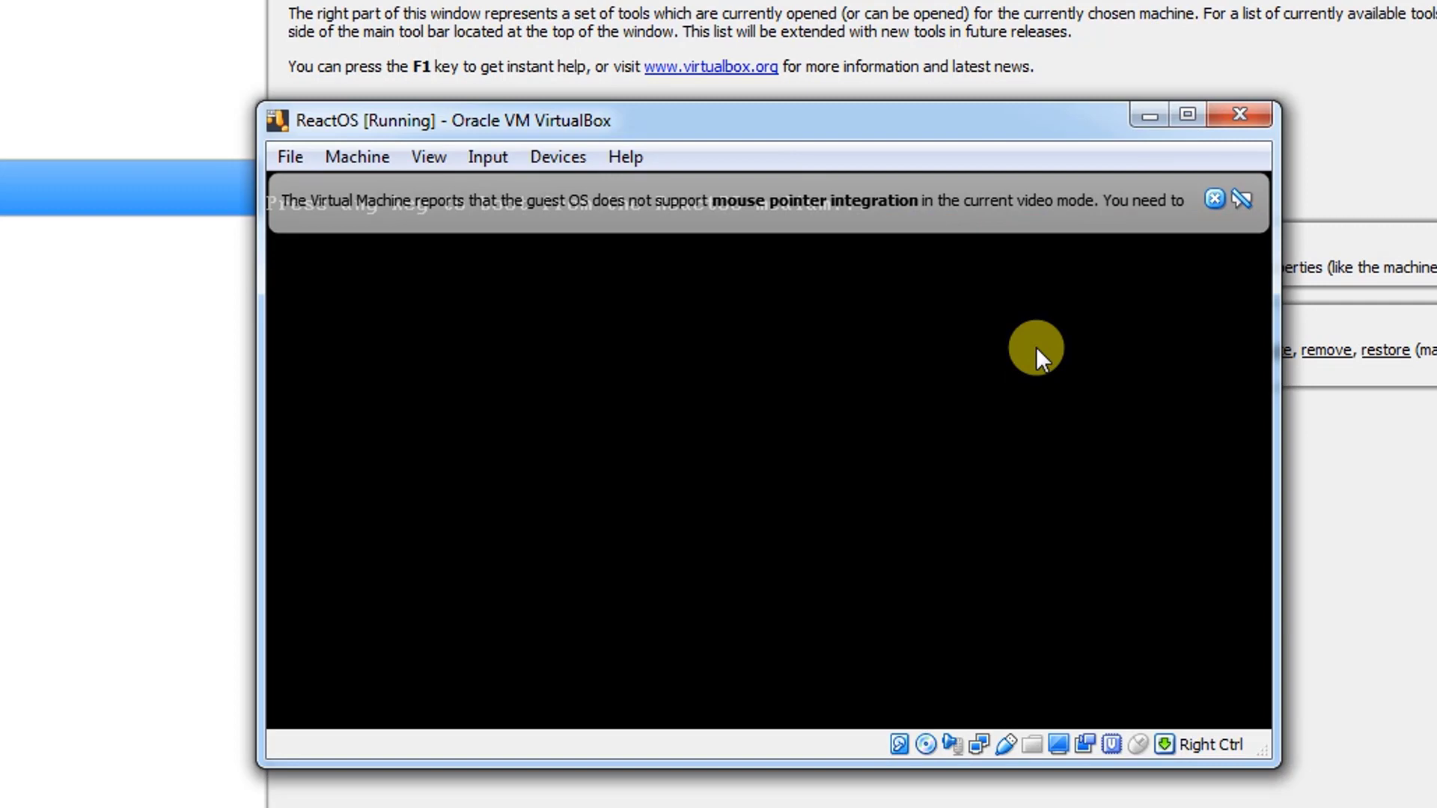
{"action": "left_click", "coordinate": [1214, 199]}
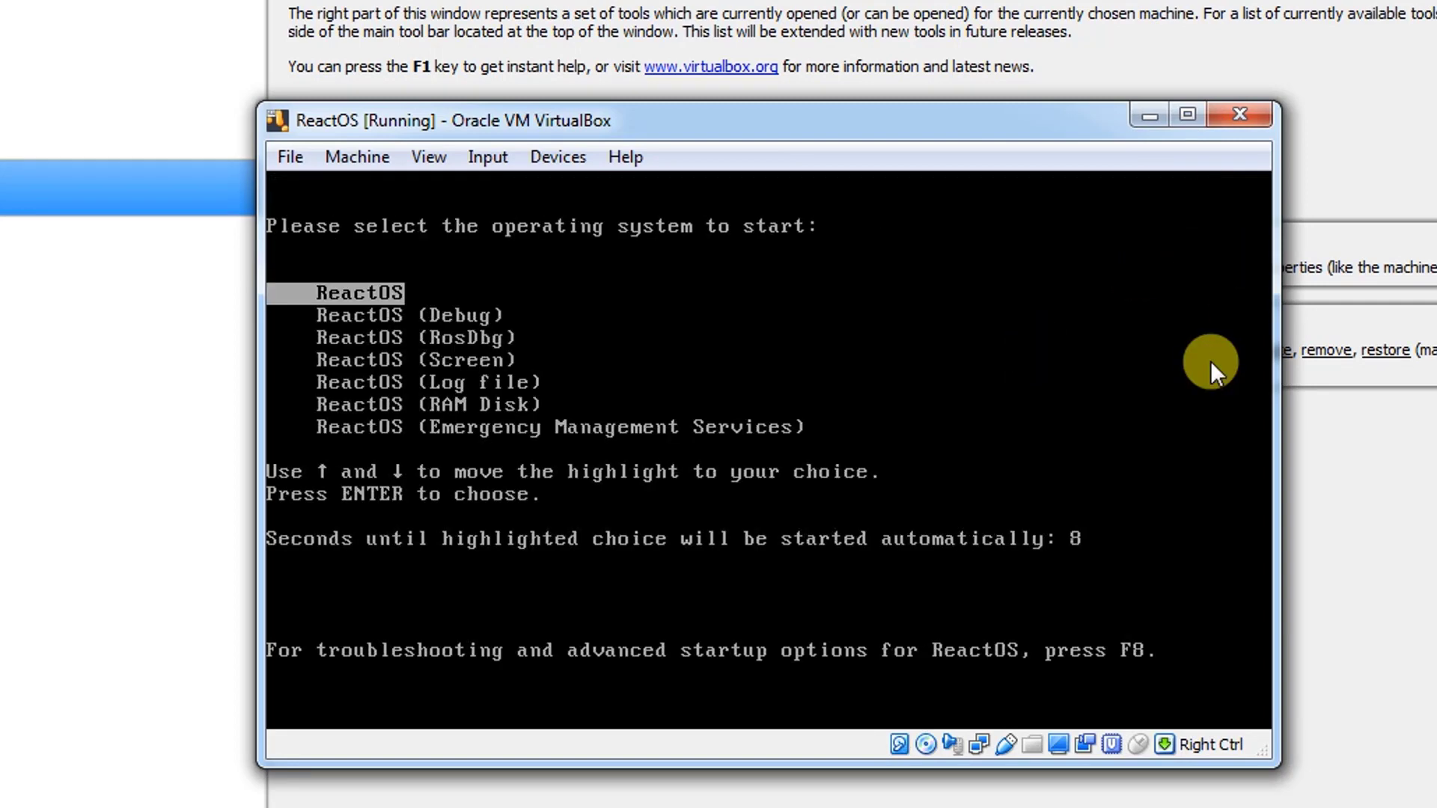
{"action": "key", "text": "Return"}
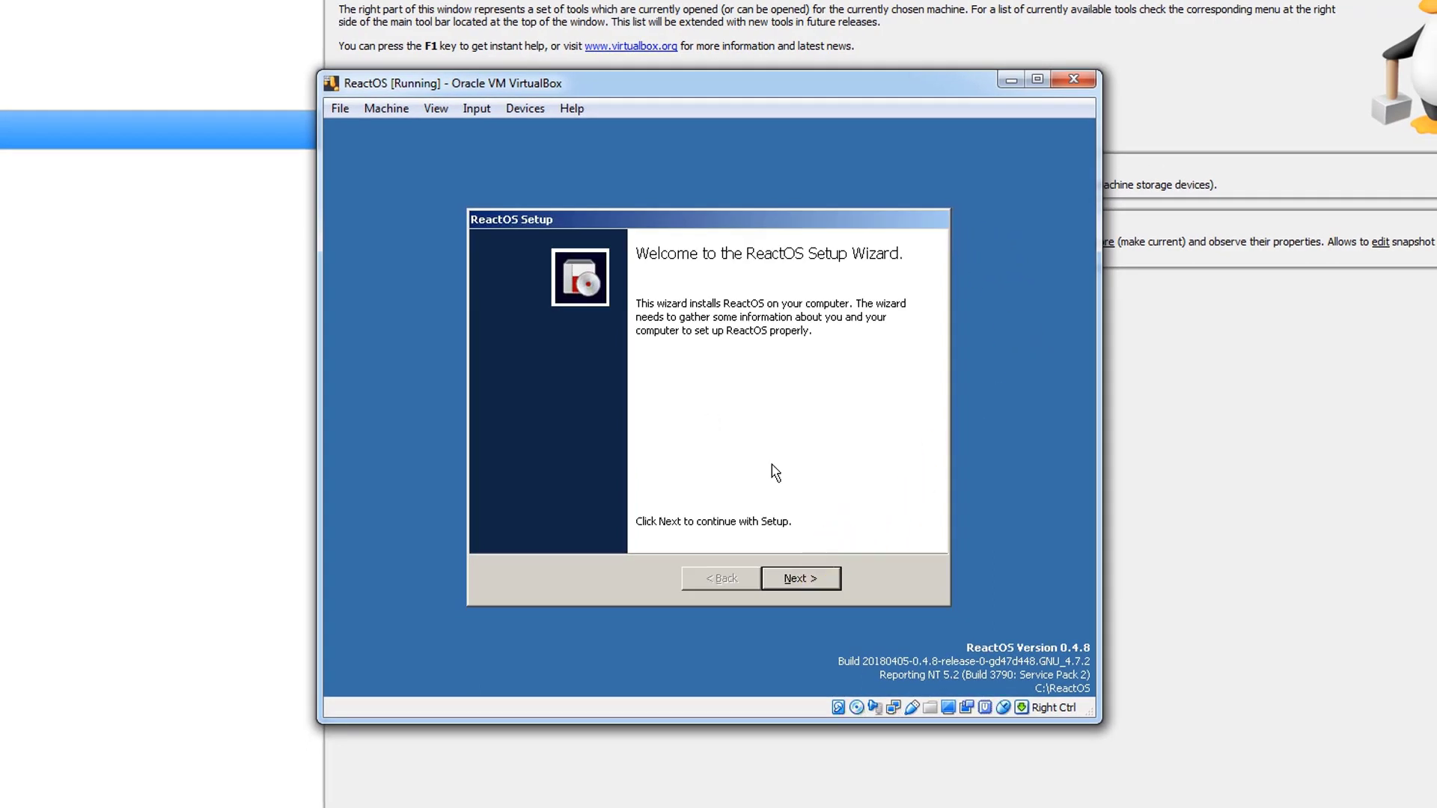
- Go through the opening pages of the ReactOS Setup Wizard and personalize the software with the name PcMac
{"action": "left_click", "coordinate": [794, 580]}
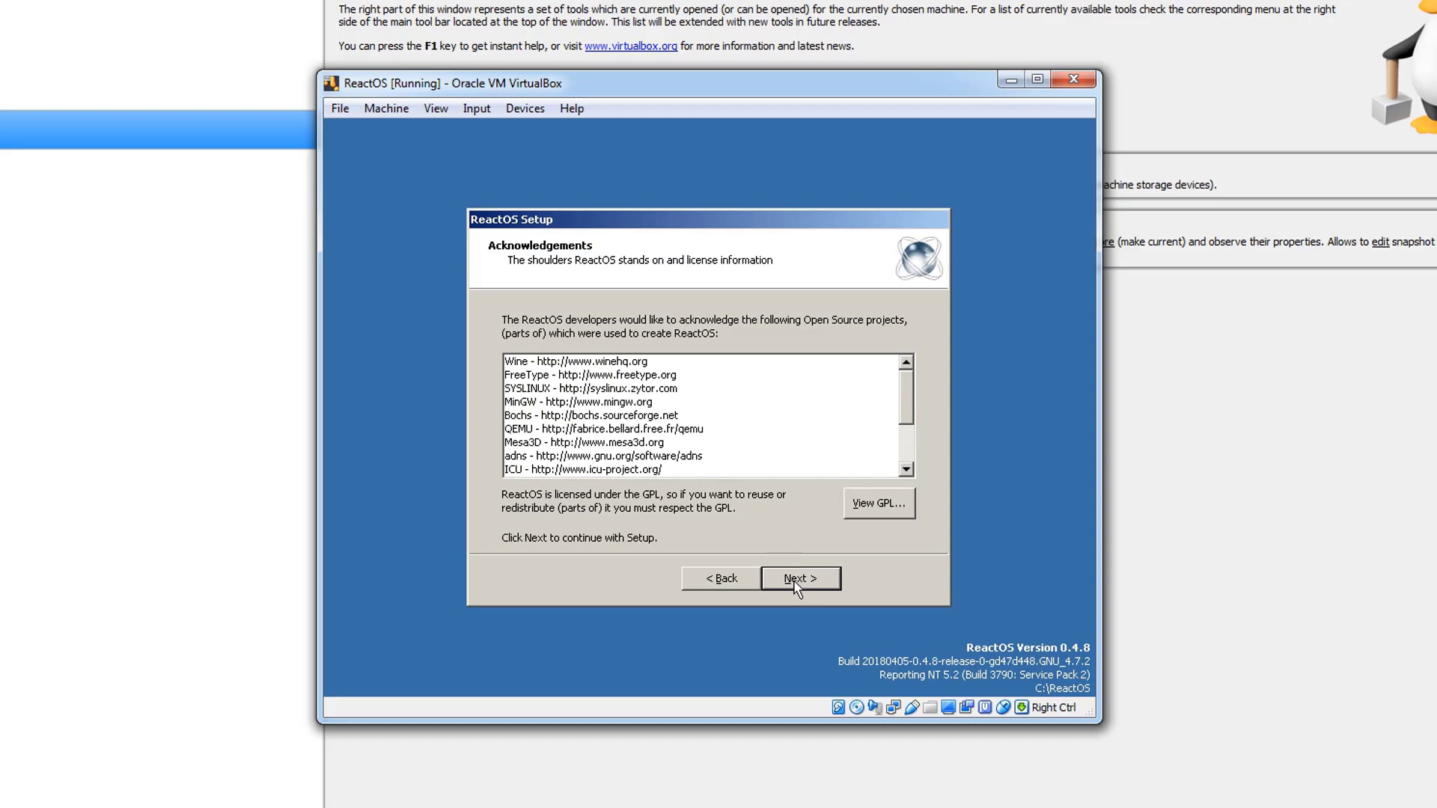
{"action": "left_click", "coordinate": [795, 584]}
{"action": "left_click", "coordinate": [795, 580]}
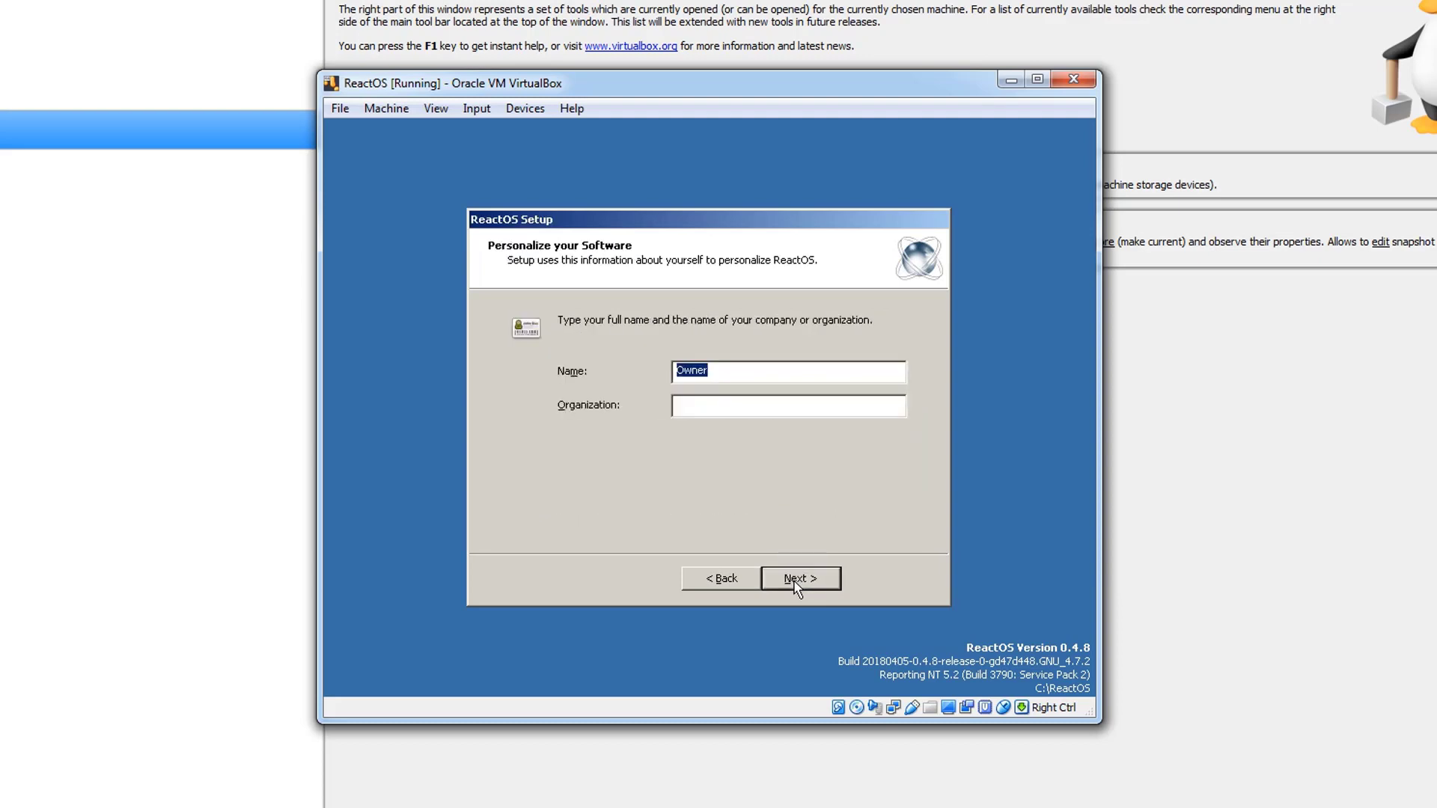
{"action": "type", "text": "PcMac"}
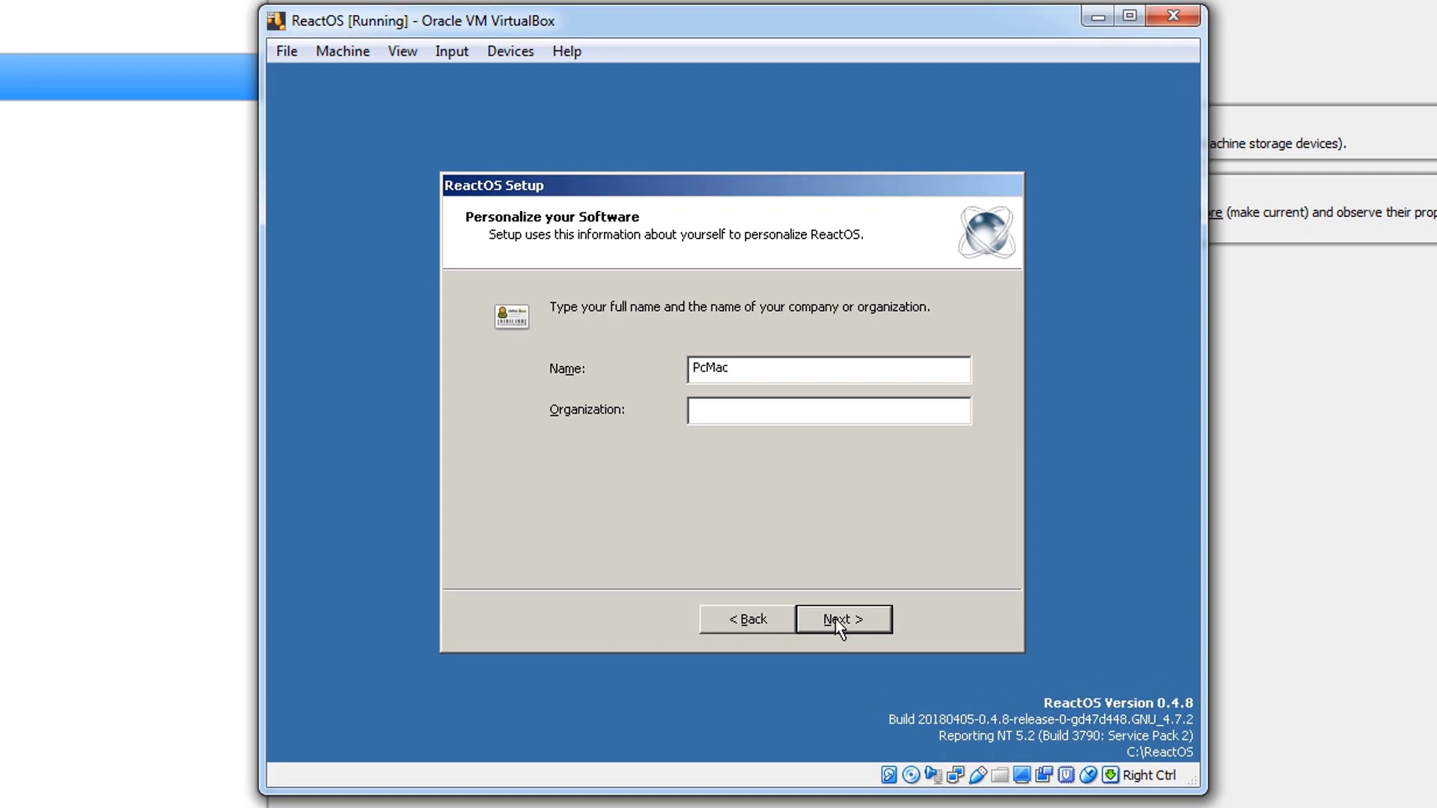
{"action": "left_click", "coordinate": [835, 620]}
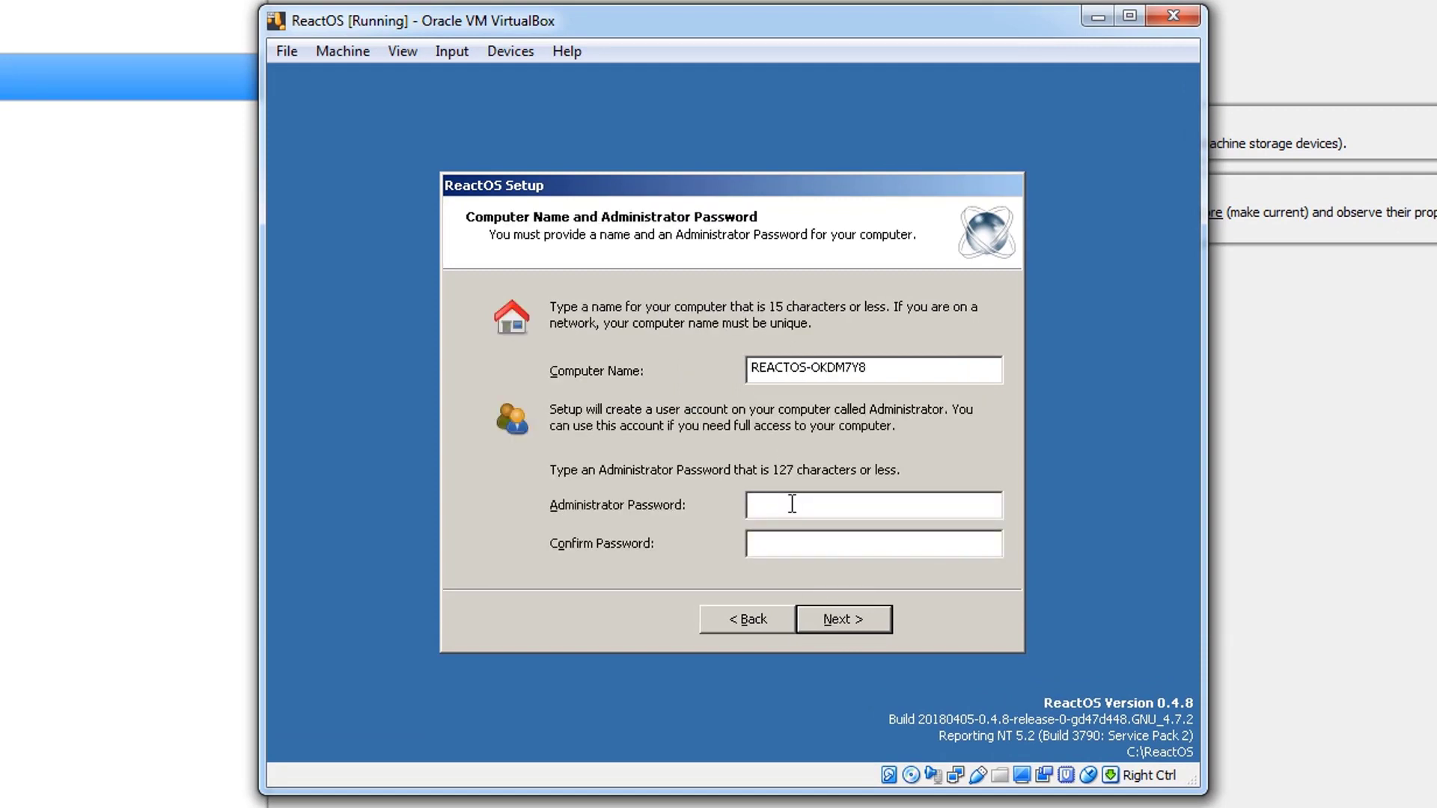
- Keep the suggested computer name and enter and confirm the Administrator password
{"action": "type", "text": "********"}
{"action": "key", "text": "Tab"}
{"action": "type", "text": "********"}
{"action": "left_click", "coordinate": [850, 621]}
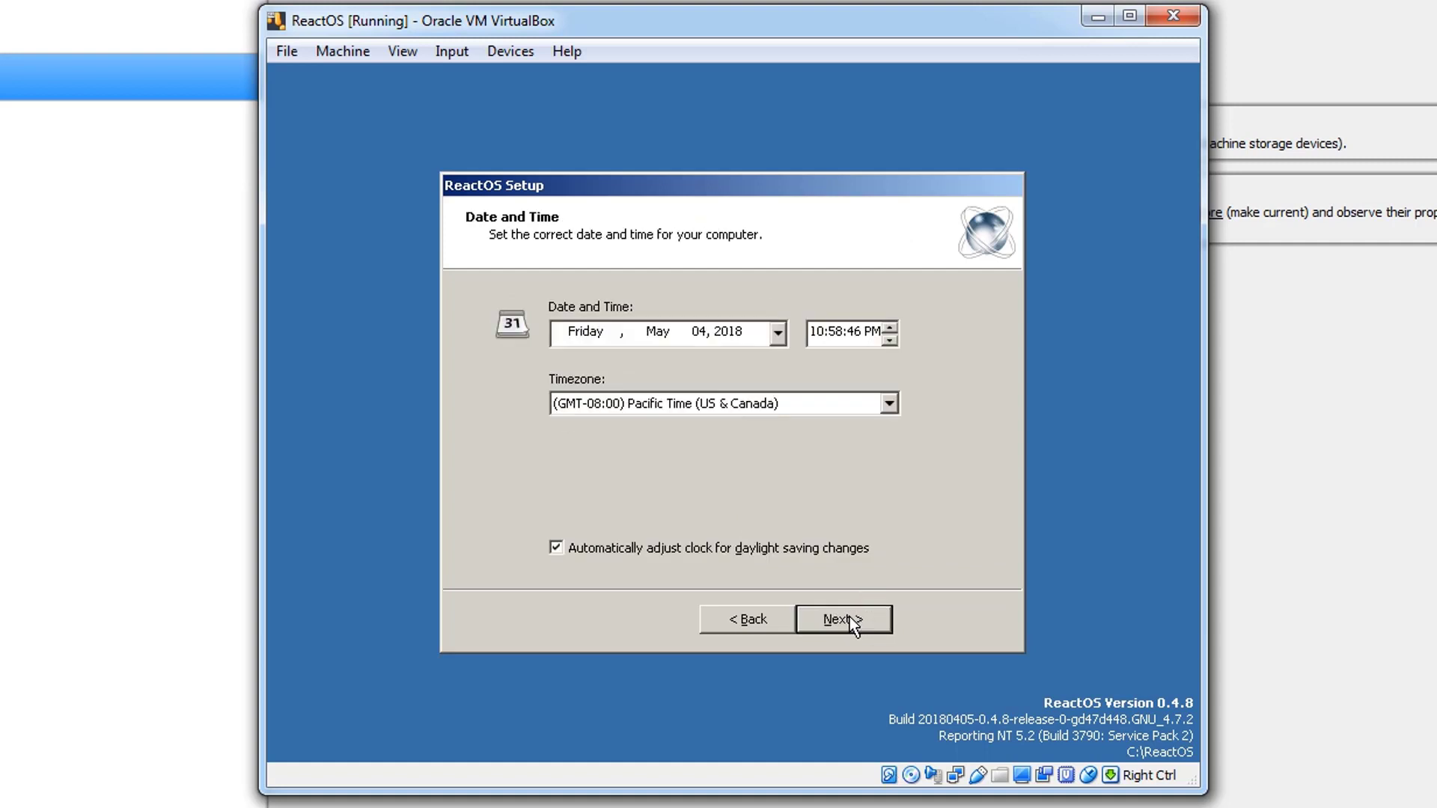
- Set the timezone to (GMT+05:30) Chennai, Kolkata, Mumbai, New Delhi and accept the date and time settings
{"action": "left_click", "coordinate": [888, 405]}
{"action": "scroll", "coordinate": [786, 479], "scroll_direction": "down", "scroll_amount": 2}
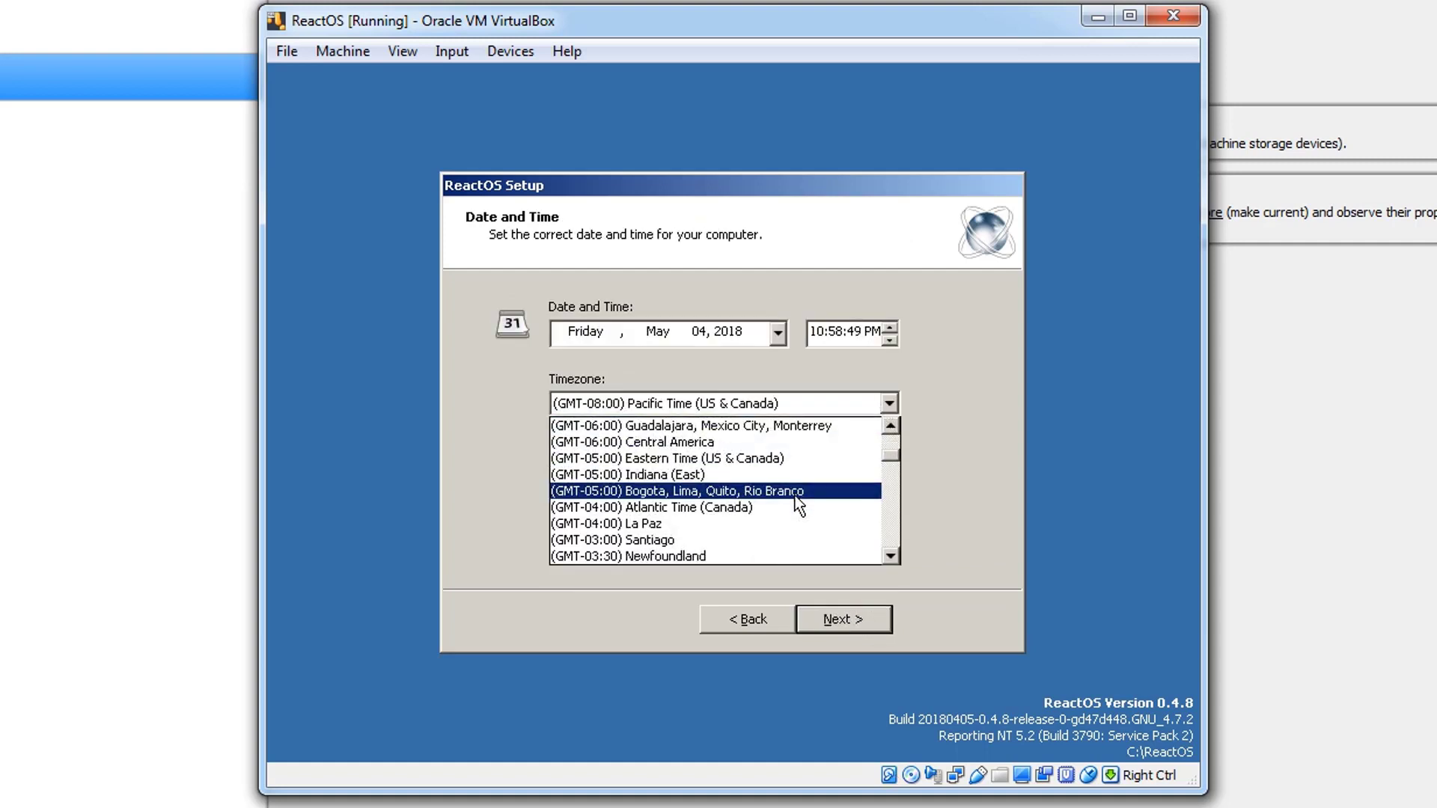
{"action": "scroll", "coordinate": [795, 498], "scroll_direction": "down", "scroll_amount": 3}
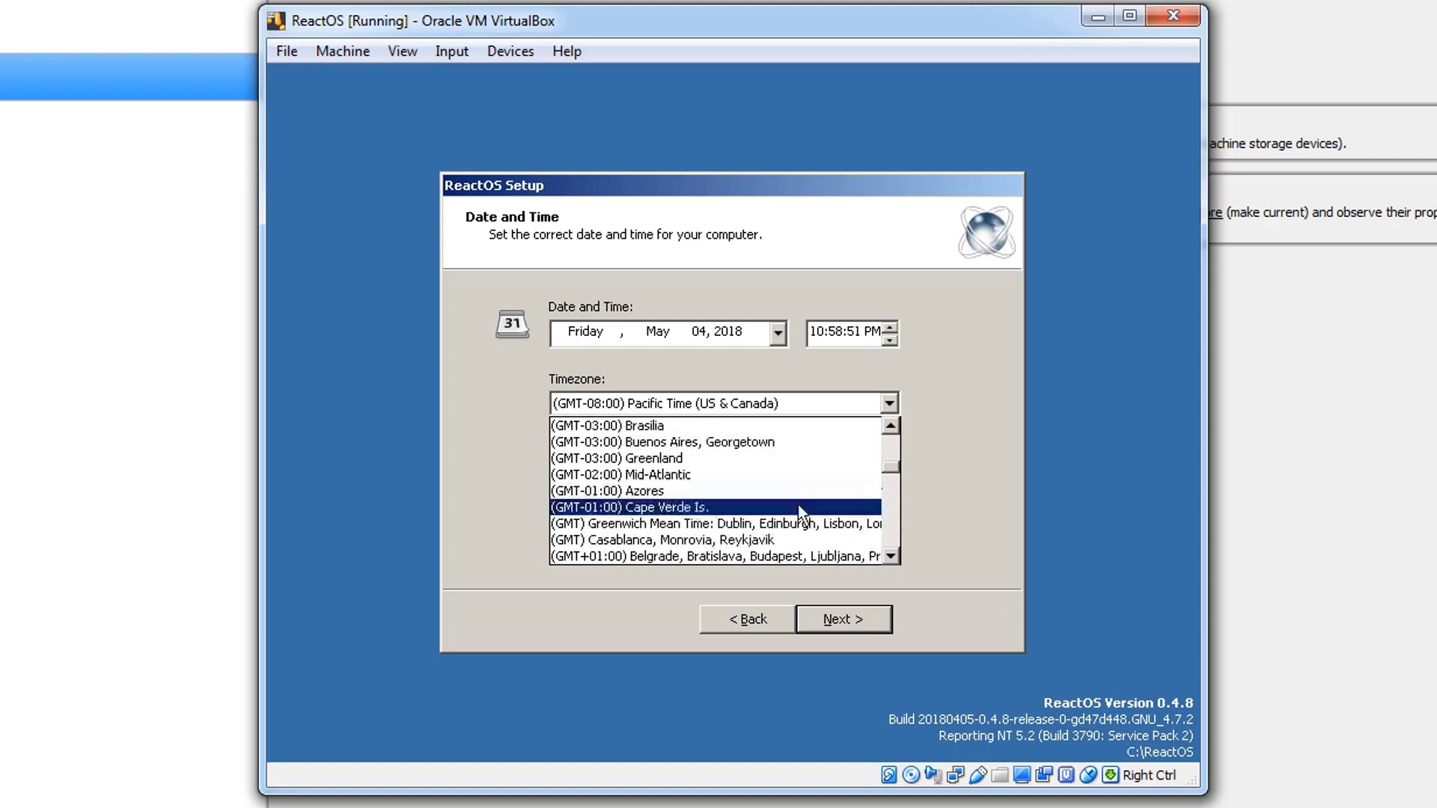
{"action": "scroll", "coordinate": [799, 512], "scroll_direction": "down", "scroll_amount": 2}
{"action": "scroll", "coordinate": [798, 506], "scroll_direction": "down", "scroll_amount": 2}
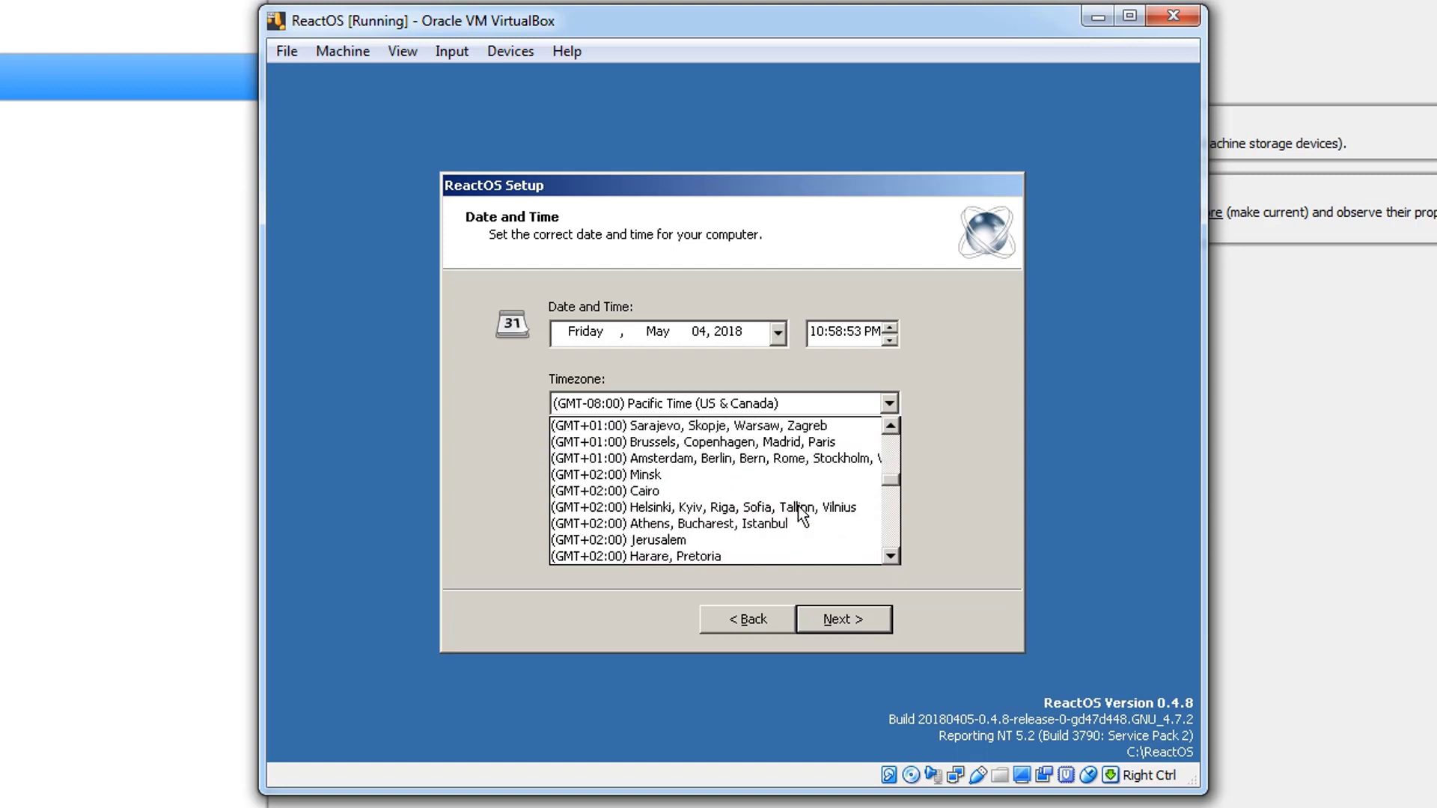
{"action": "scroll", "coordinate": [798, 509], "scroll_direction": "down", "scroll_amount": 4}
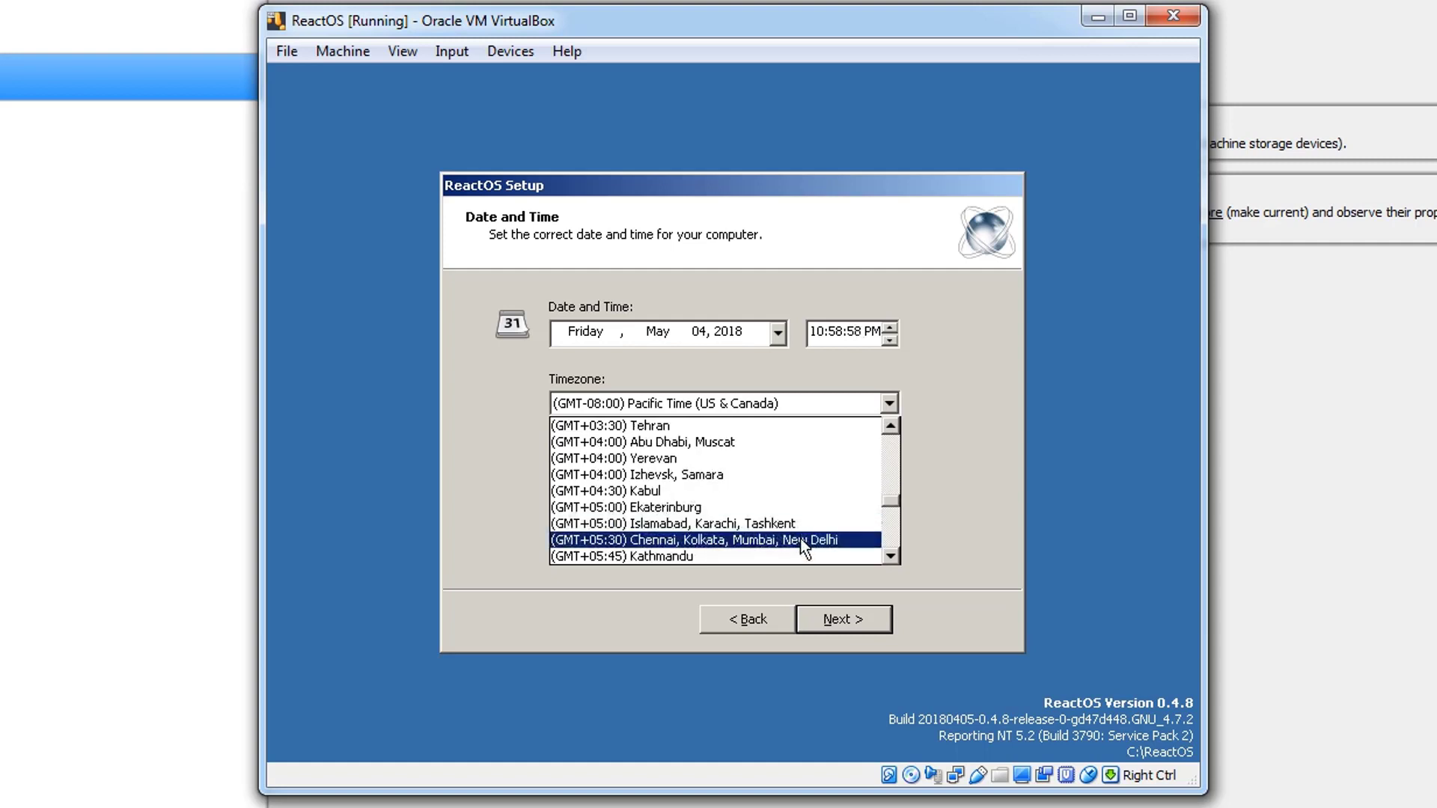
{"action": "left_click", "coordinate": [801, 539]}
{"action": "left_click", "coordinate": [851, 618]}
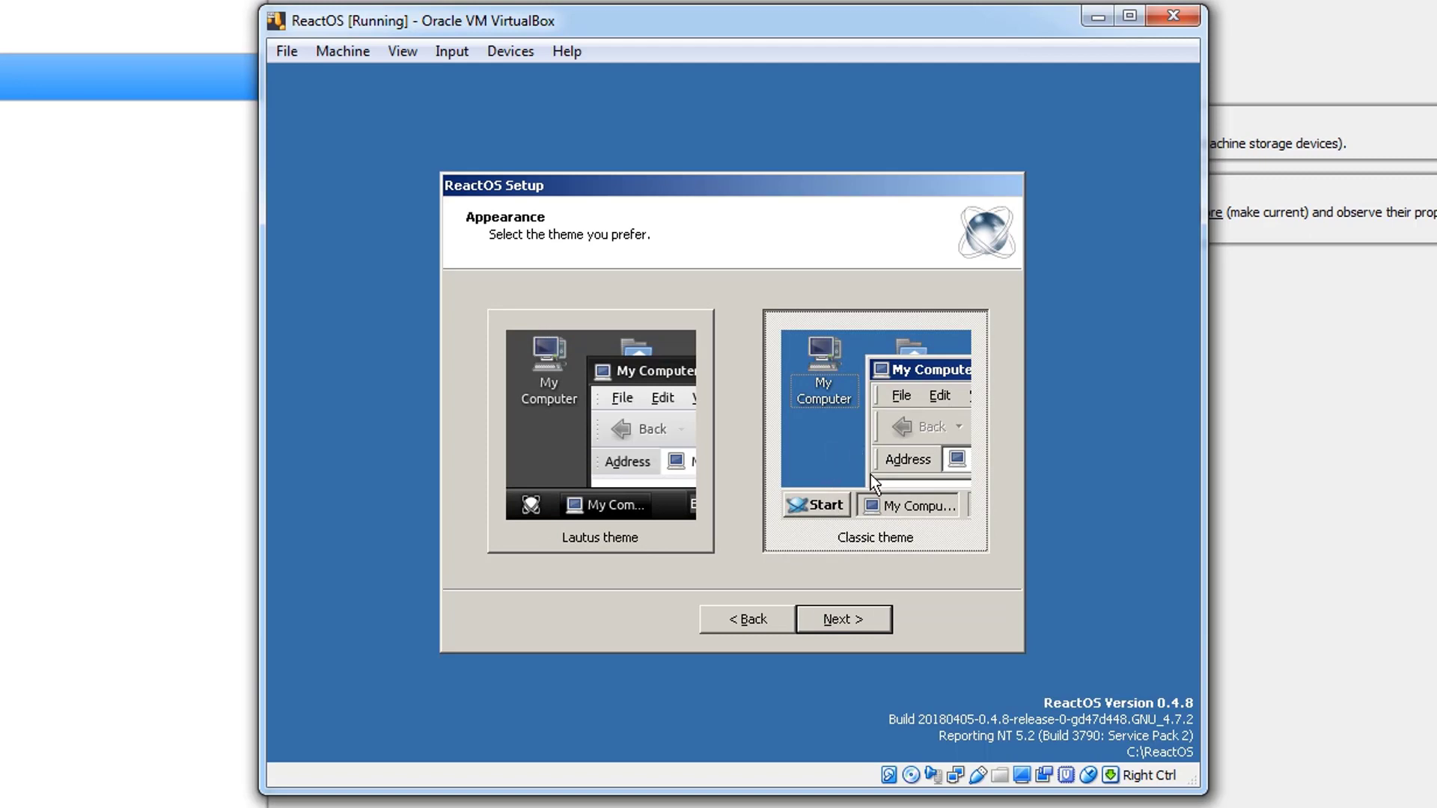
- Keep the Classic theme and make the computer part of the workgroup named WORKGROUP
{"action": "left_click", "coordinate": [860, 617]}
{"action": "left_click", "coordinate": [860, 617]}
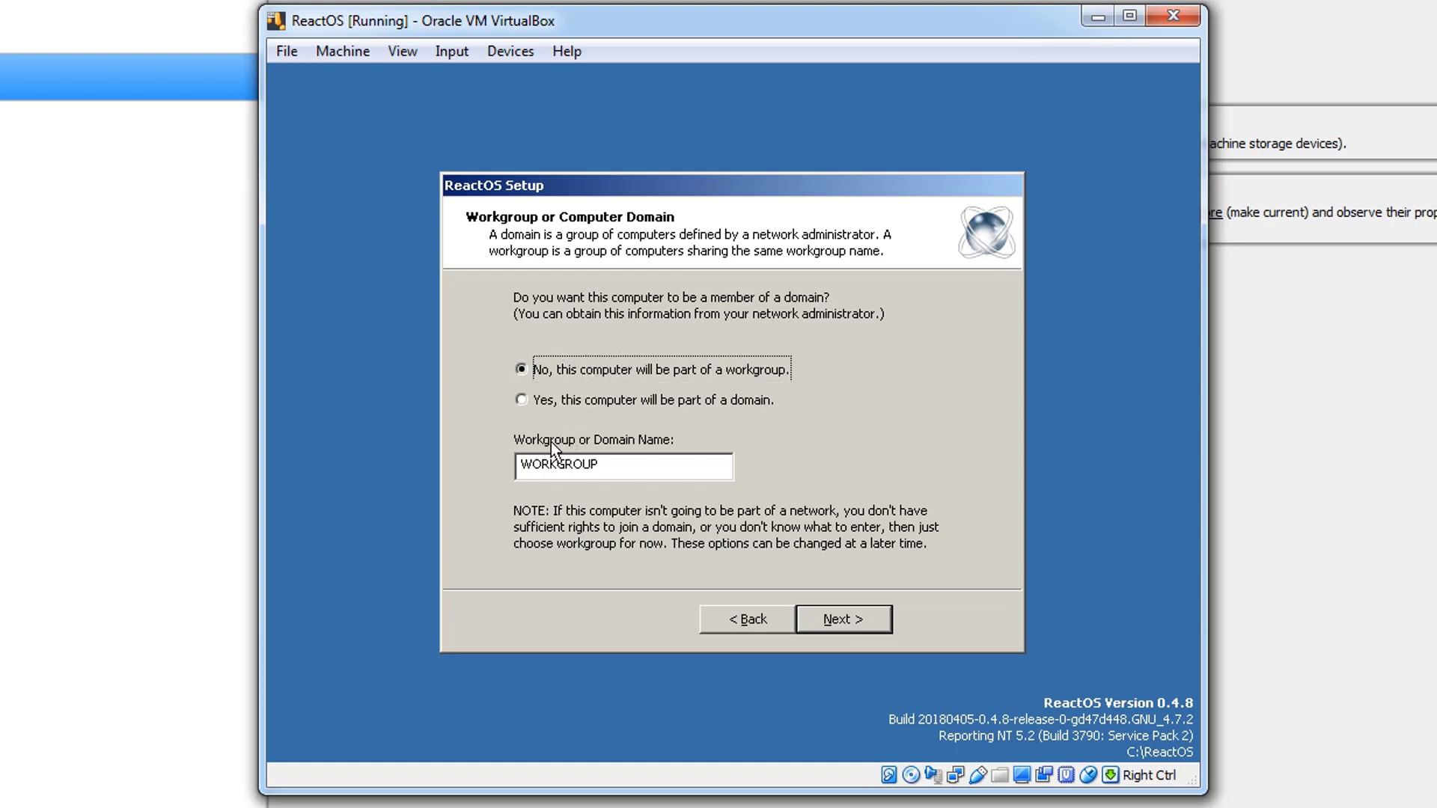
{"action": "left_click", "coordinate": [836, 620]}
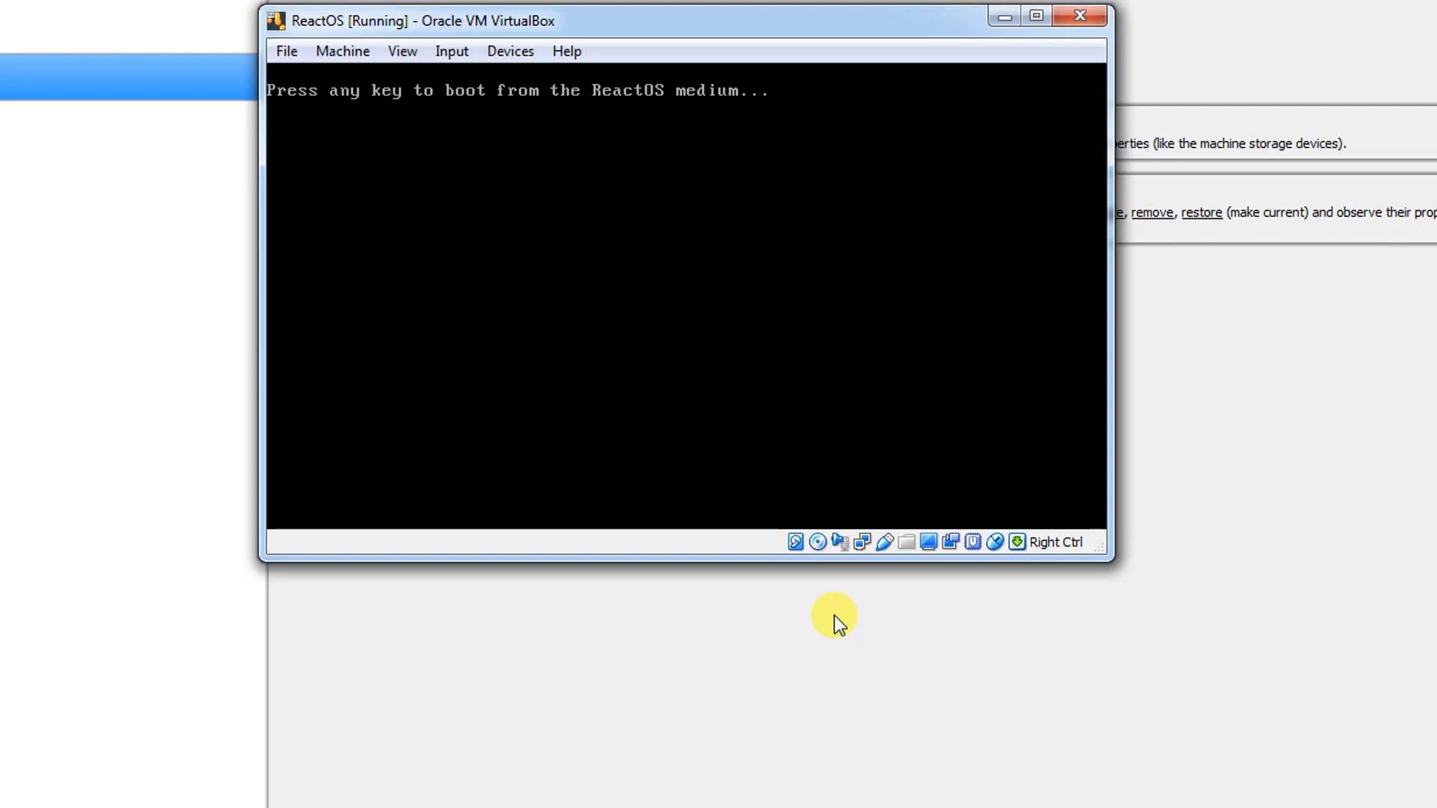
- Boot the newly installed system with the plain ReactOS entry after the restart
{"action": "key", "text": "Return"}
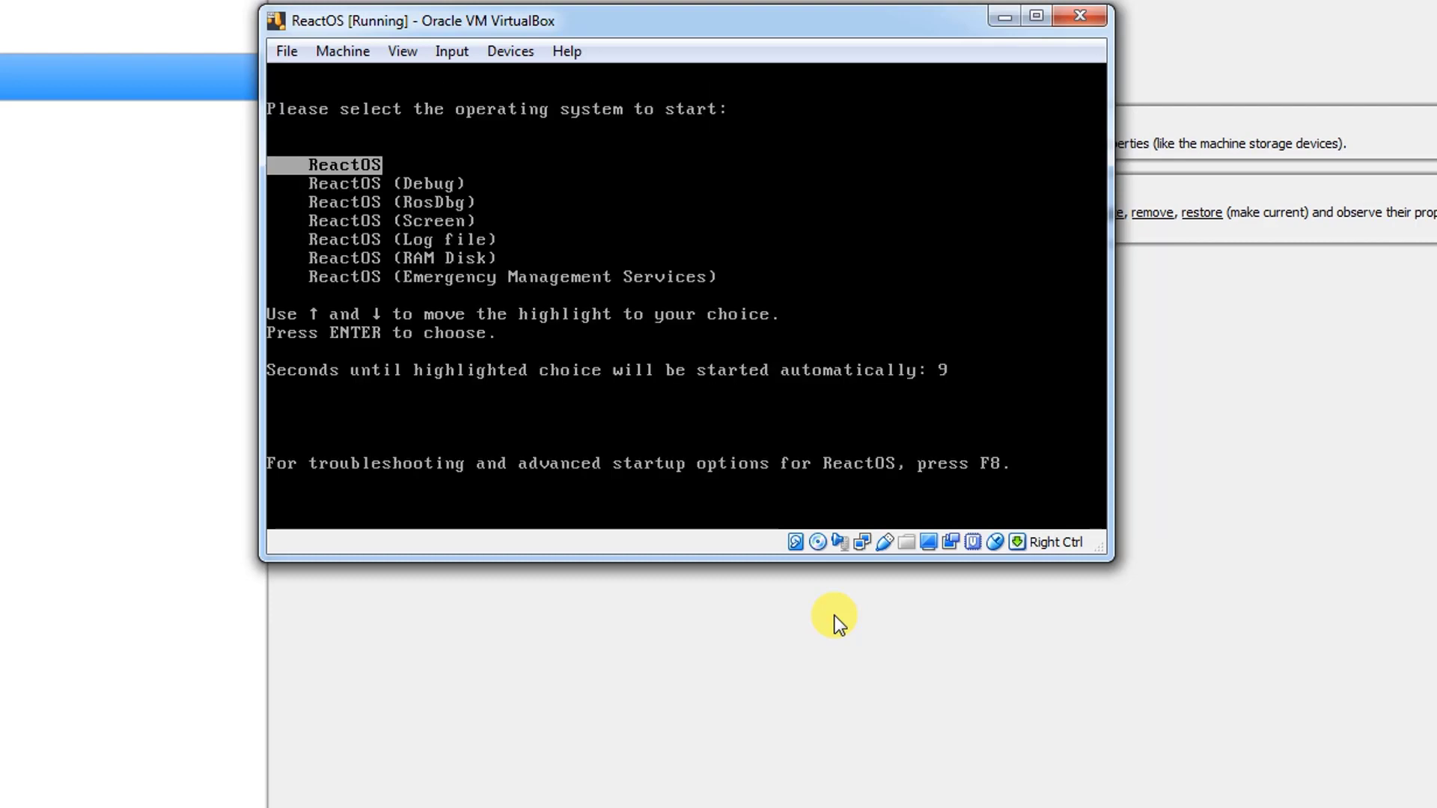
{"action": "key", "text": "Return"}
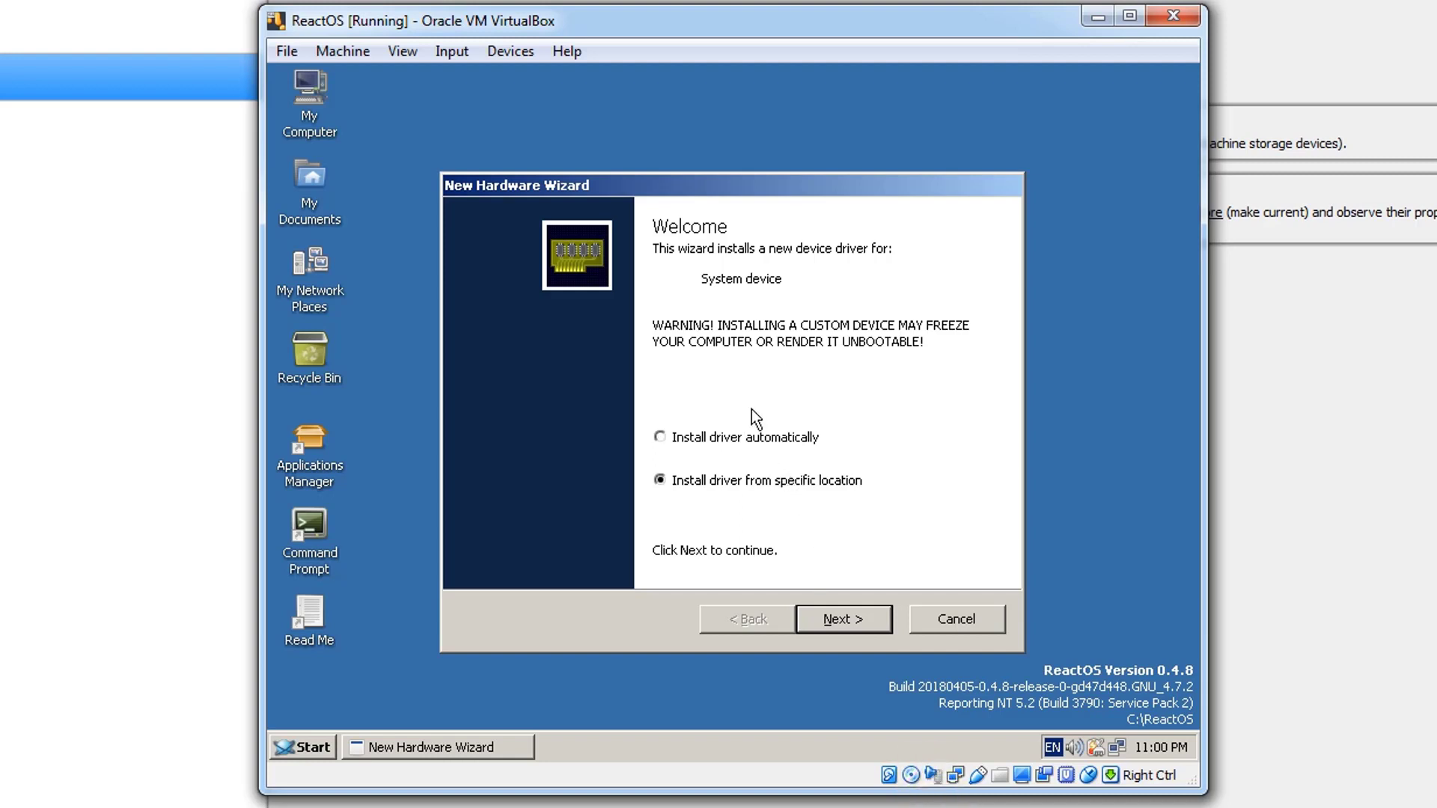
- Try to install the system device's driver automatically and finish the New Hardware Wizard
{"action": "left_click", "coordinate": [753, 437]}
{"action": "left_click", "coordinate": [1075, 344]}
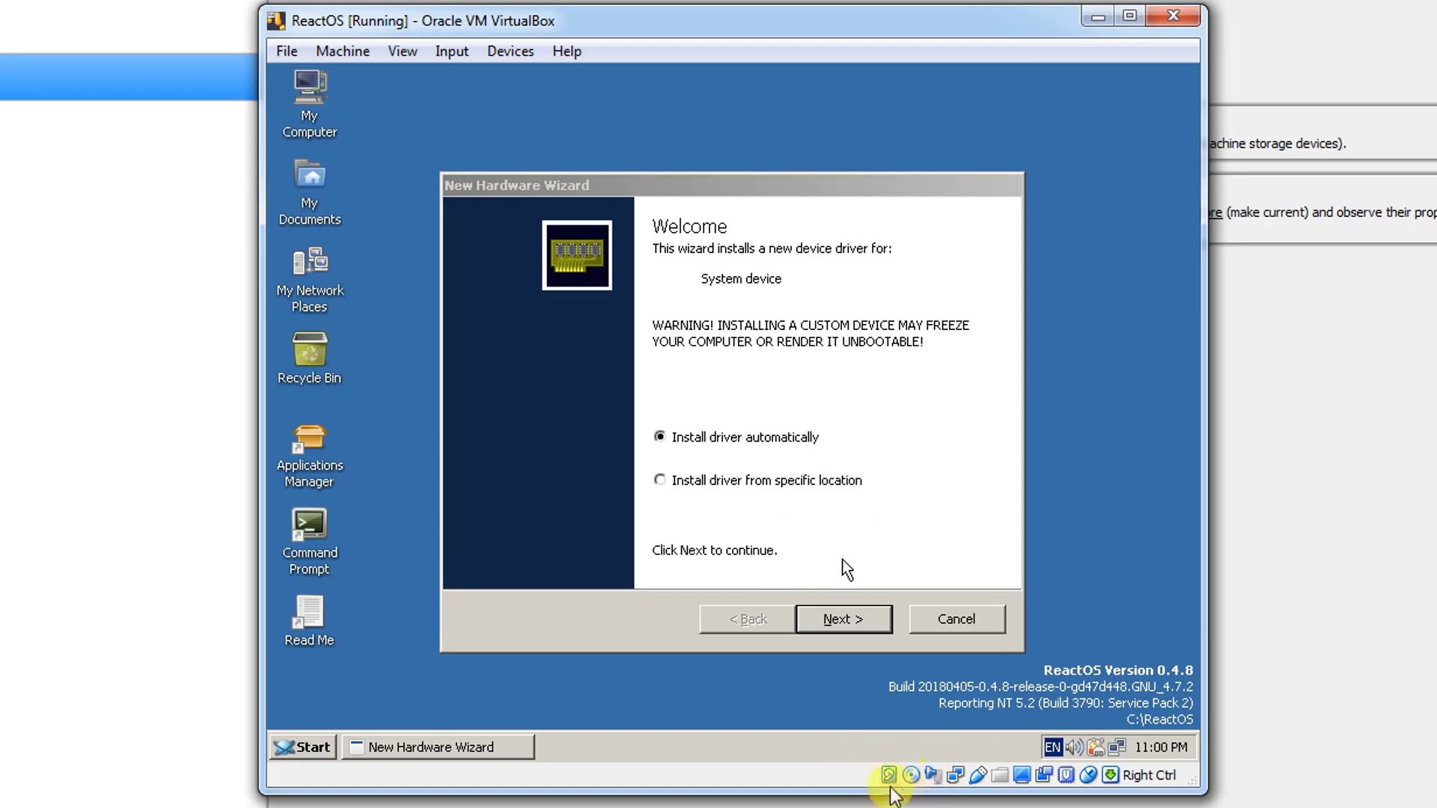
{"action": "left_click", "coordinate": [735, 560]}
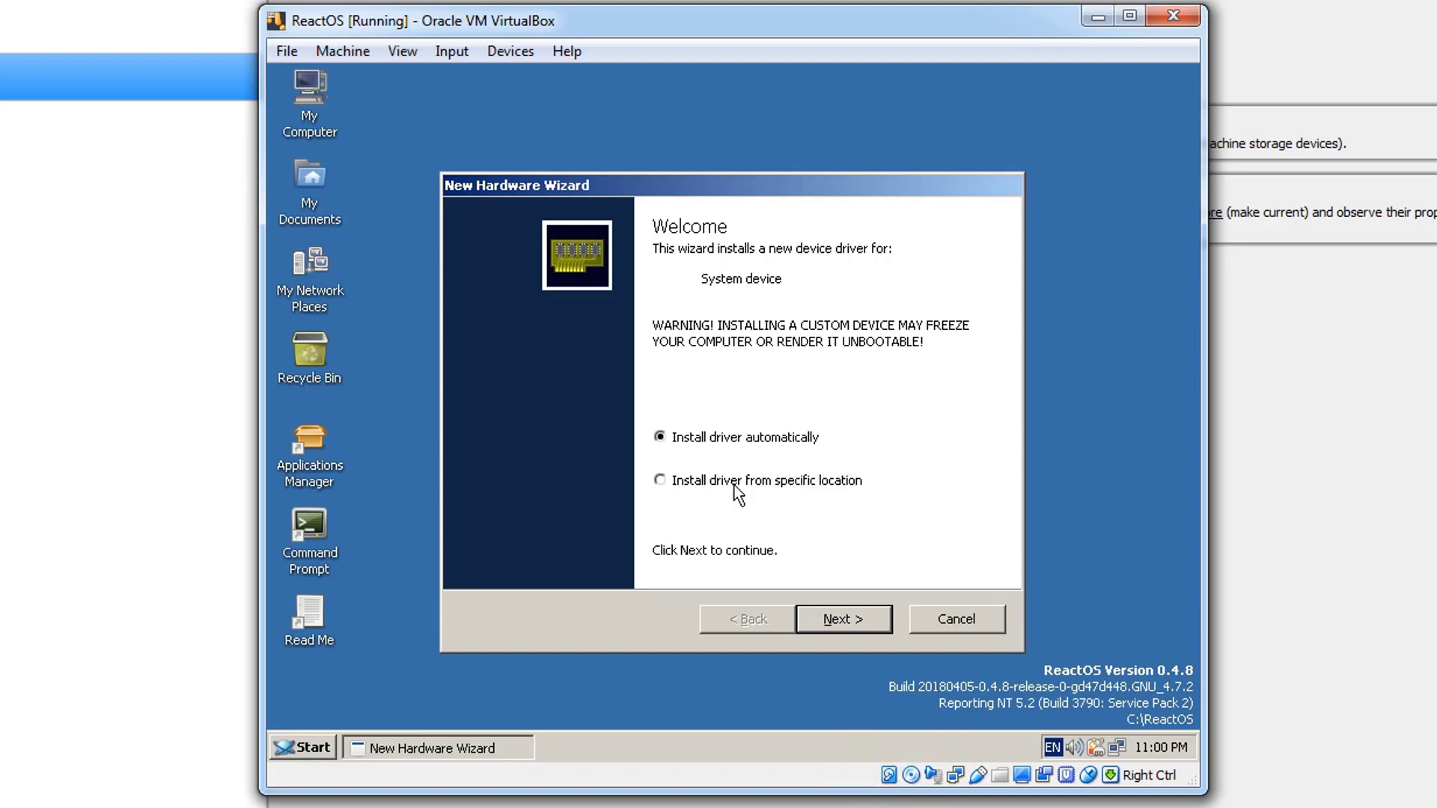
{"action": "key", "text": "Tab"}
{"action": "key", "text": "Return"}
{"action": "key", "text": "Tab"}
{"action": "key", "text": "Tab"}
{"action": "key", "text": "Tab"}
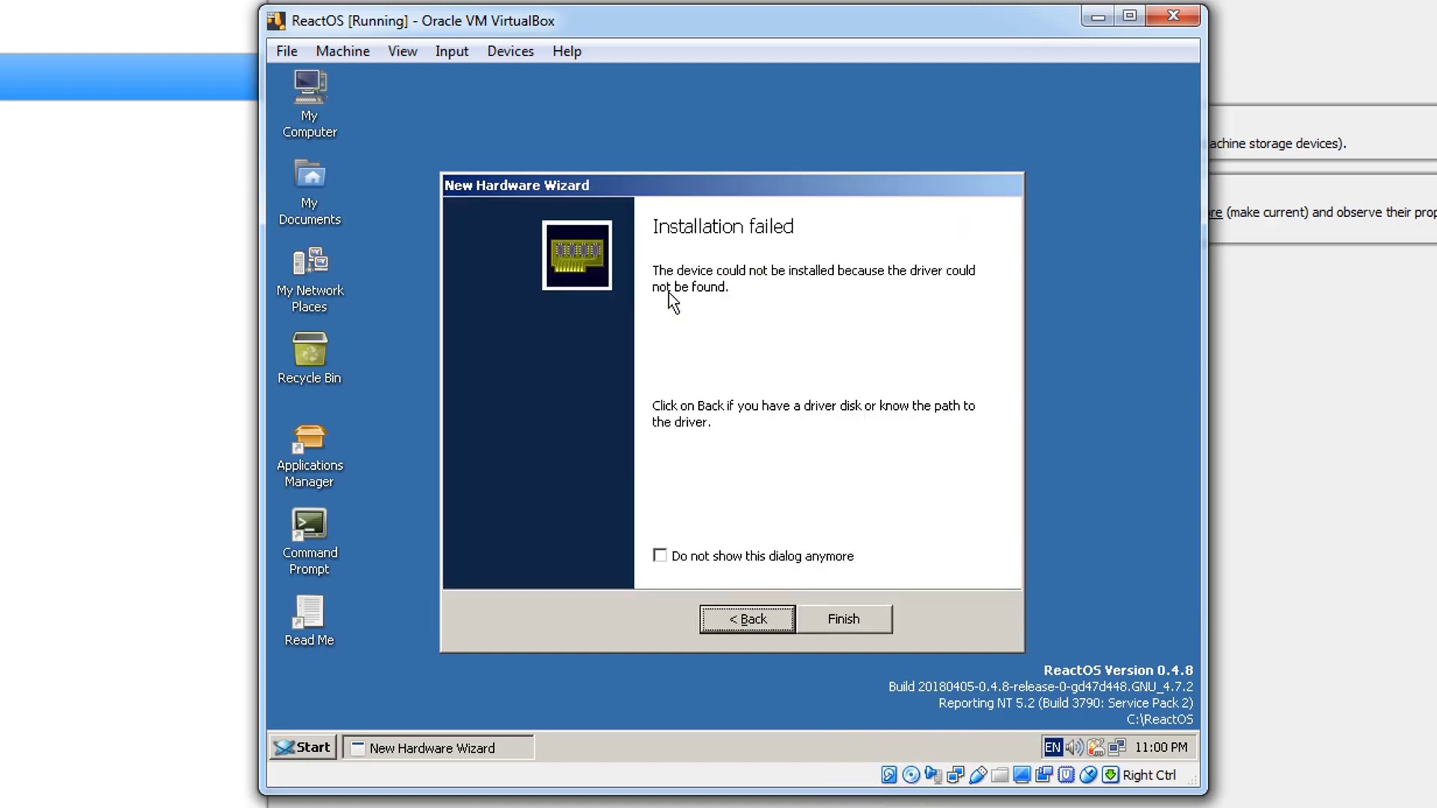
{"action": "key", "text": "Return"}
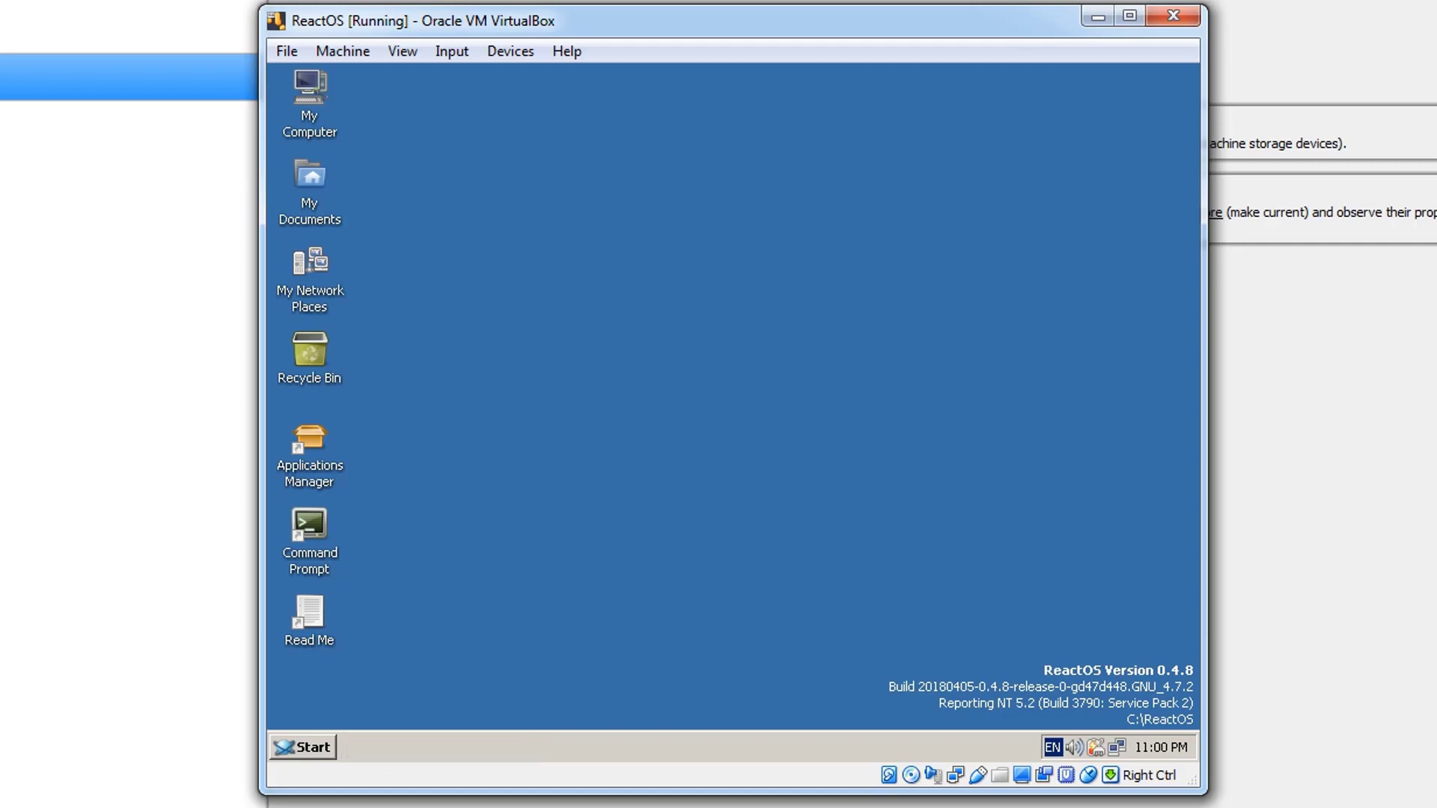
- Try automatic driver installation for the next detected device and finish its wizard
{"action": "key", "text": "Return"}
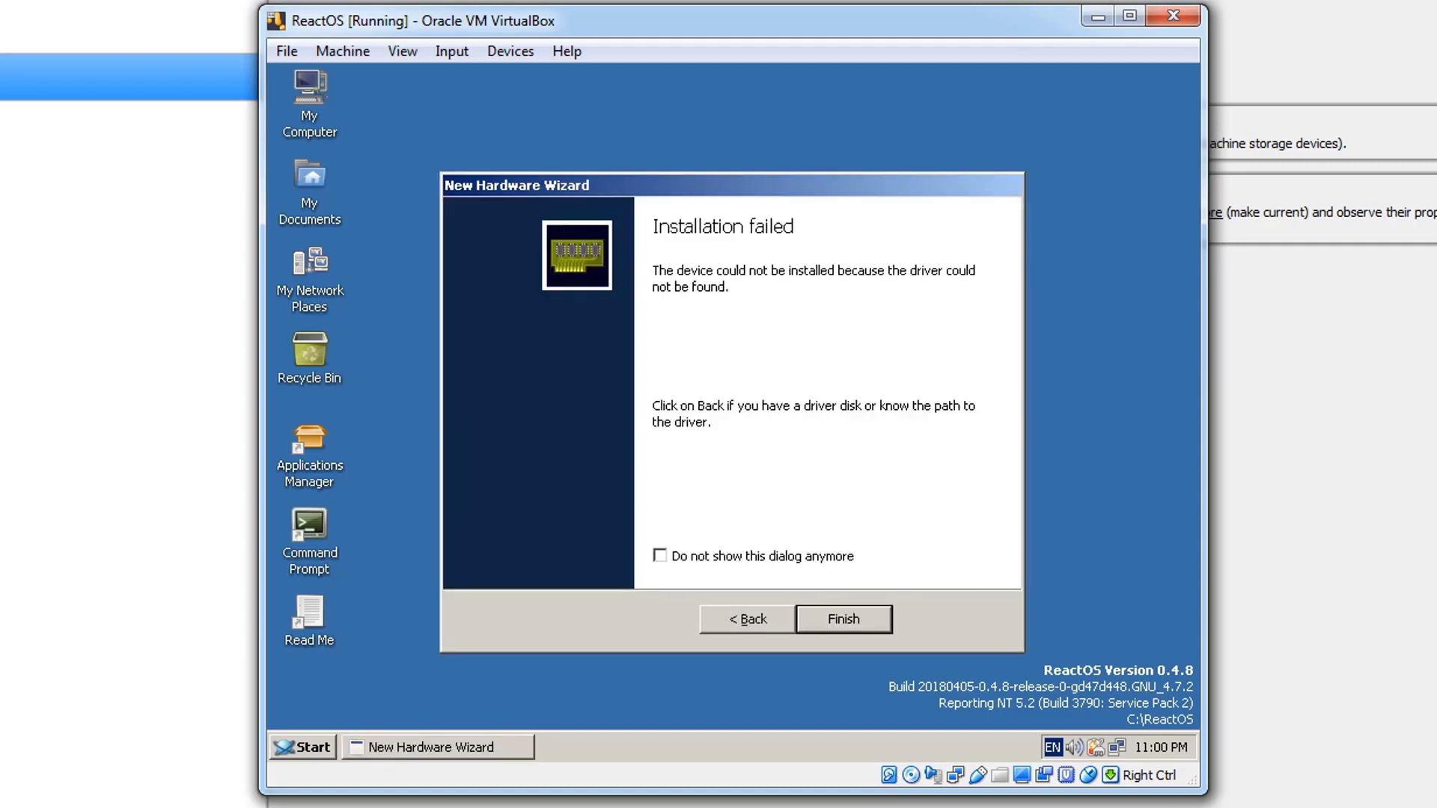
{"action": "key", "text": "Tab"}
{"action": "key", "text": "Tab"}
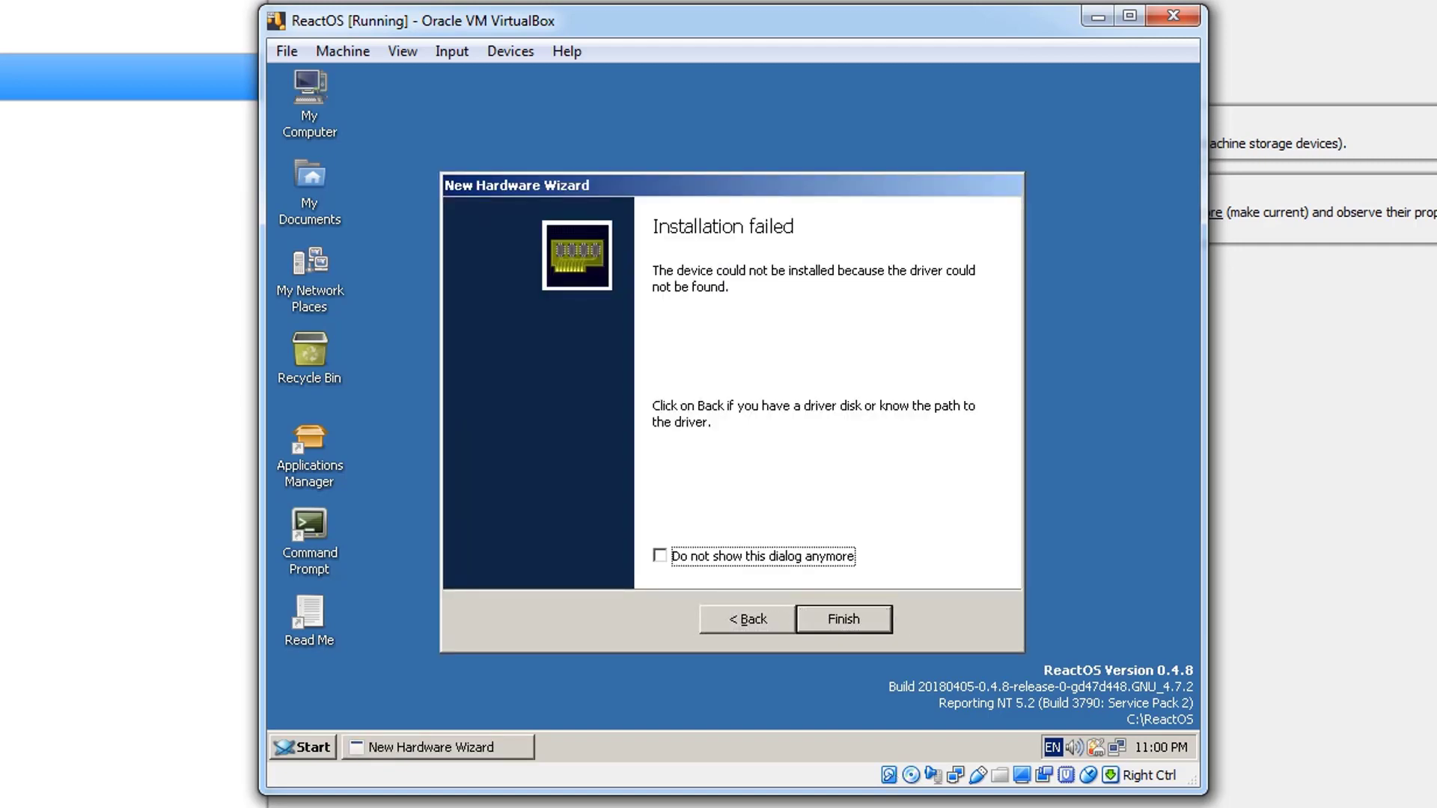
{"action": "key", "text": "shift+Tab"}
{"action": "key", "text": "Return"}
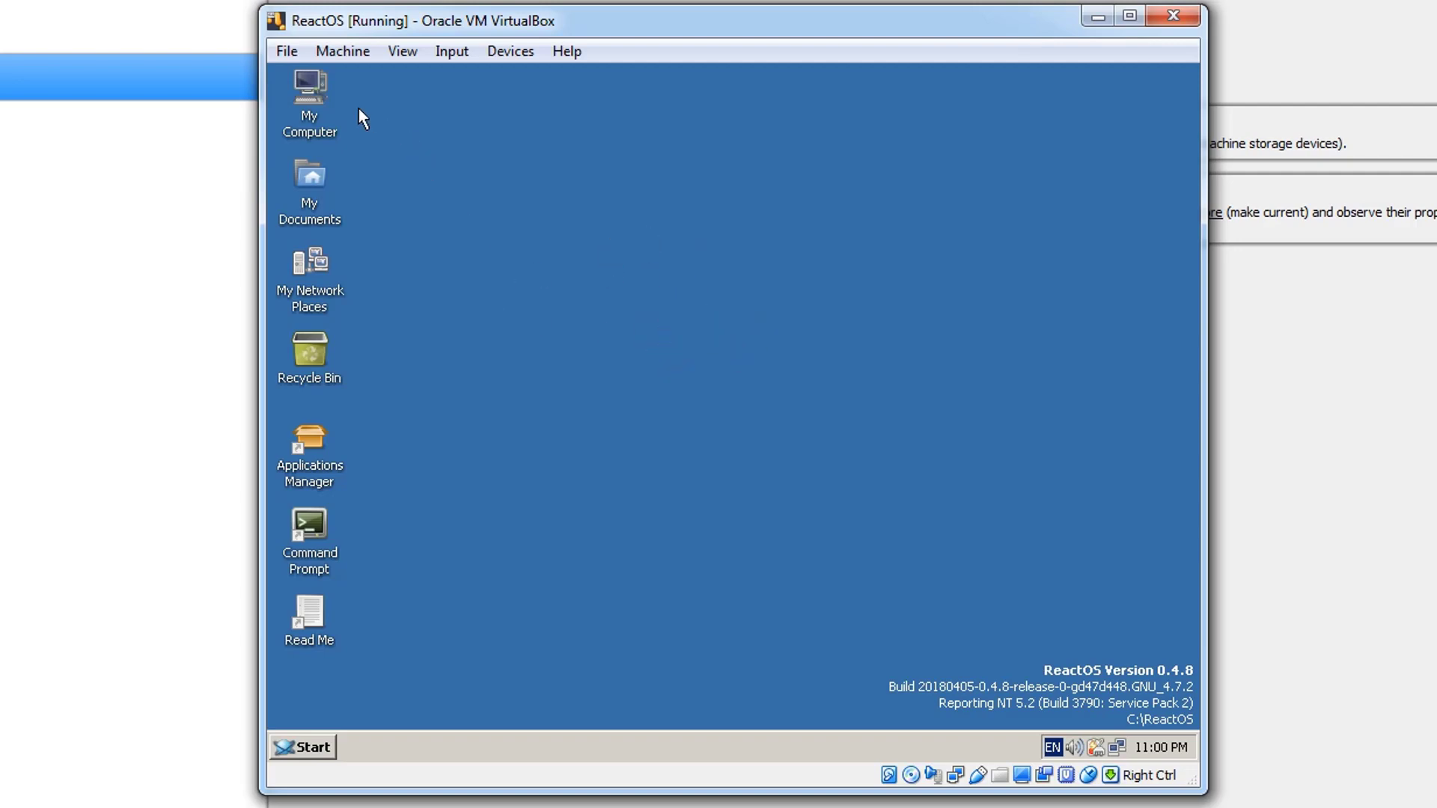
- Open My Computer and examine the contents of Local Disk (C:) and the ReactOS (D:) disc
{"action": "double_click", "coordinate": [314, 108]}
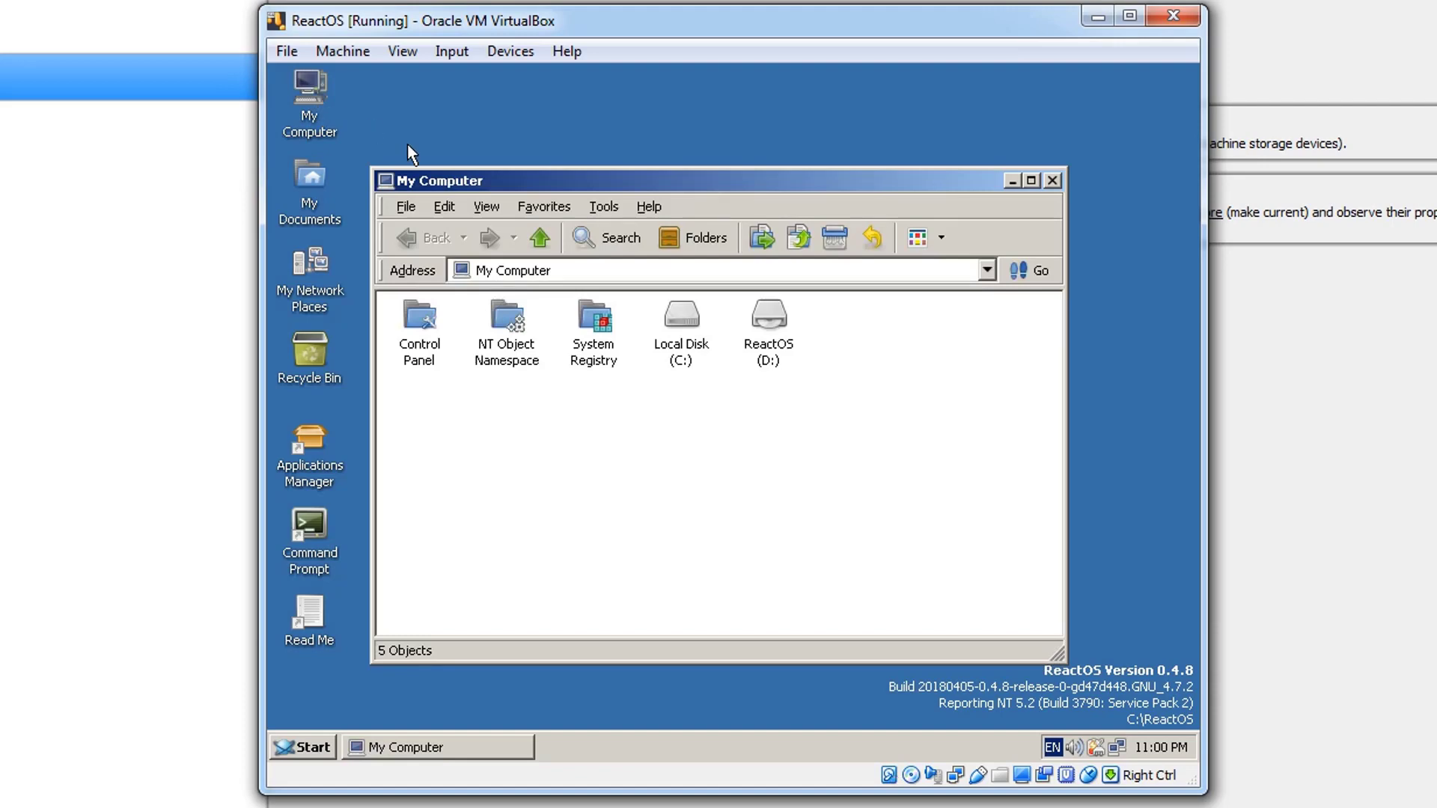
{"action": "left_click", "coordinate": [673, 320]}
{"action": "double_click", "coordinate": [672, 319]}
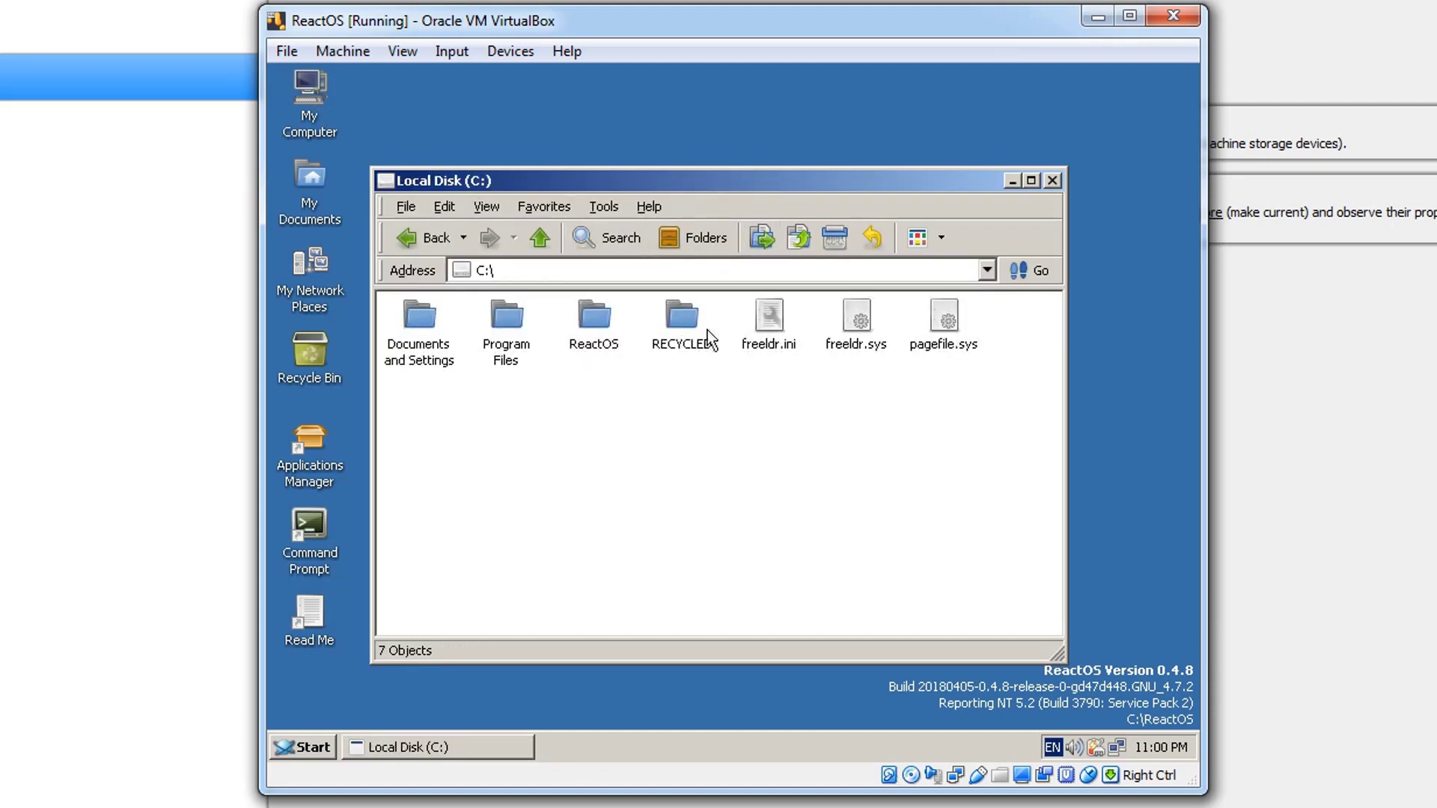
{"action": "left_click", "coordinate": [429, 249]}
{"action": "double_click", "coordinate": [750, 335]}
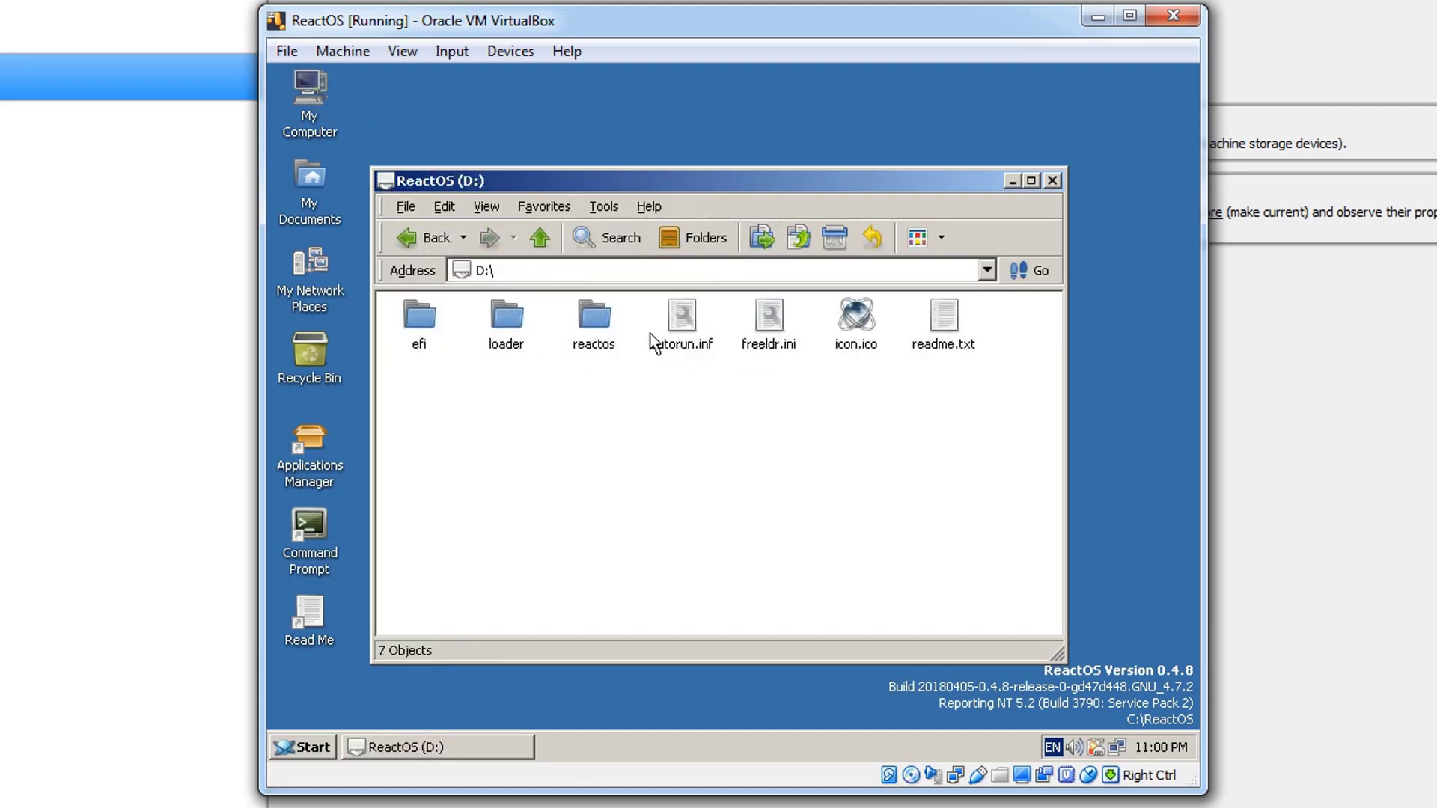
{"action": "left_click", "coordinate": [429, 248]}
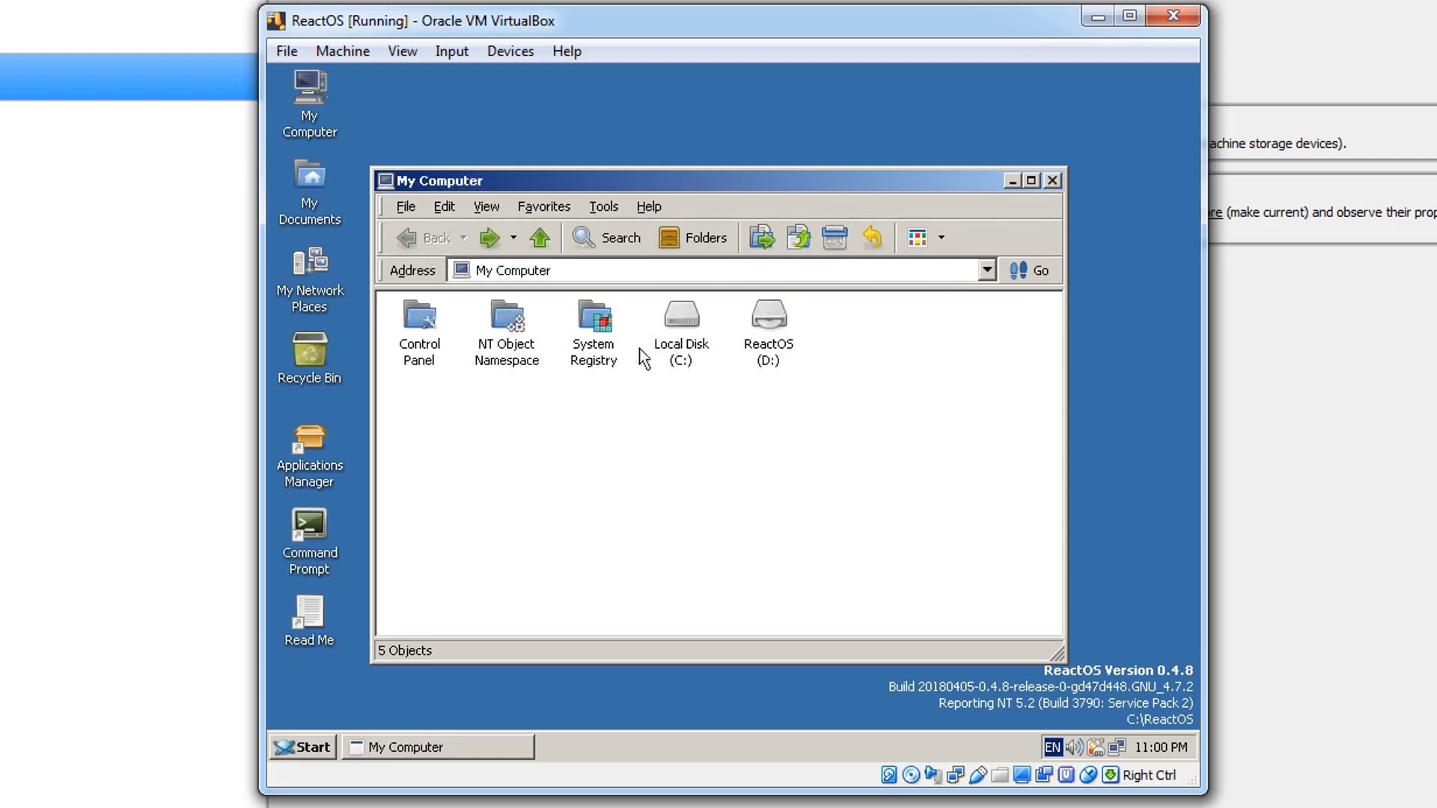
- Look through the contents of the ReactOS folder on Local Disk (C:)
{"action": "double_click", "coordinate": [669, 353]}
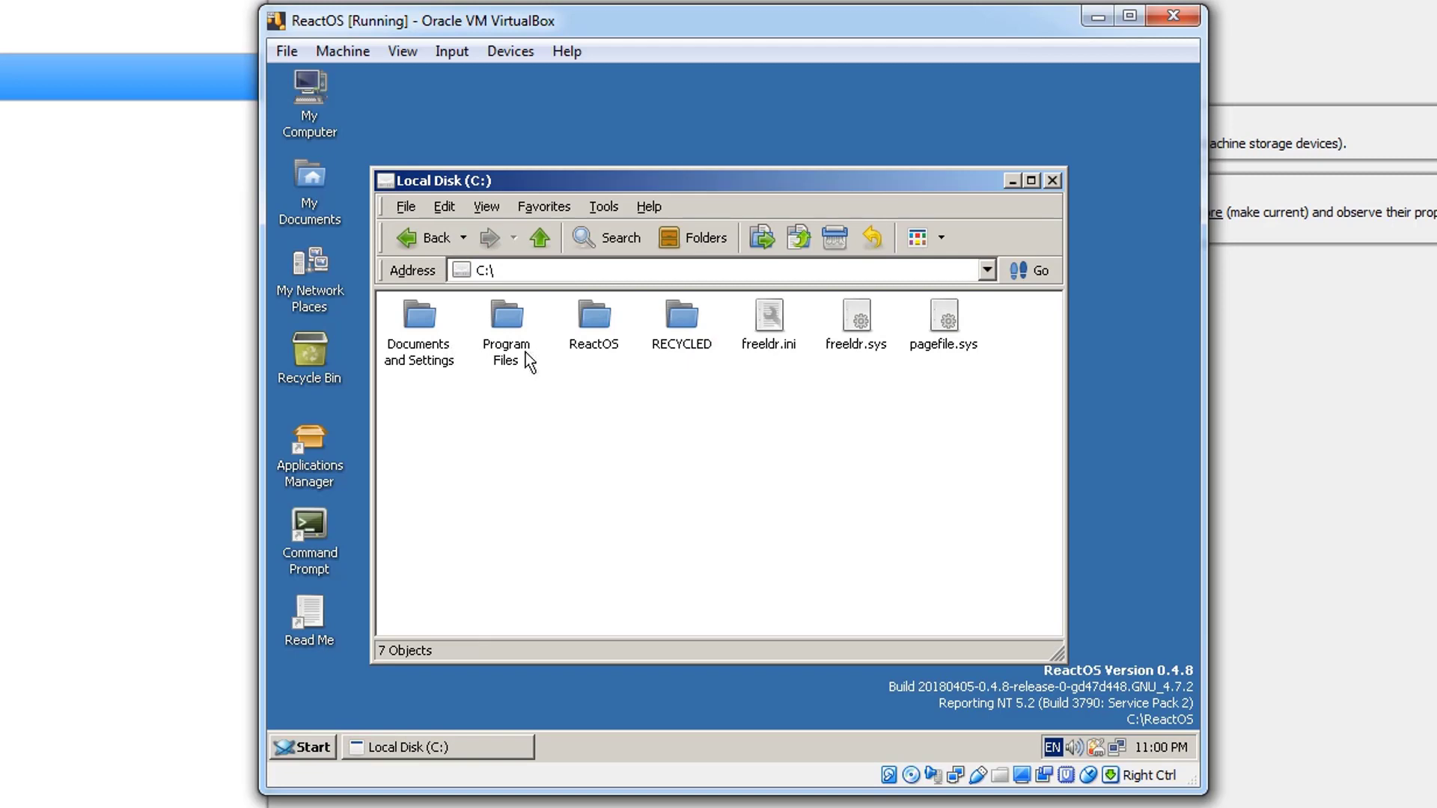
{"action": "double_click", "coordinate": [610, 341]}
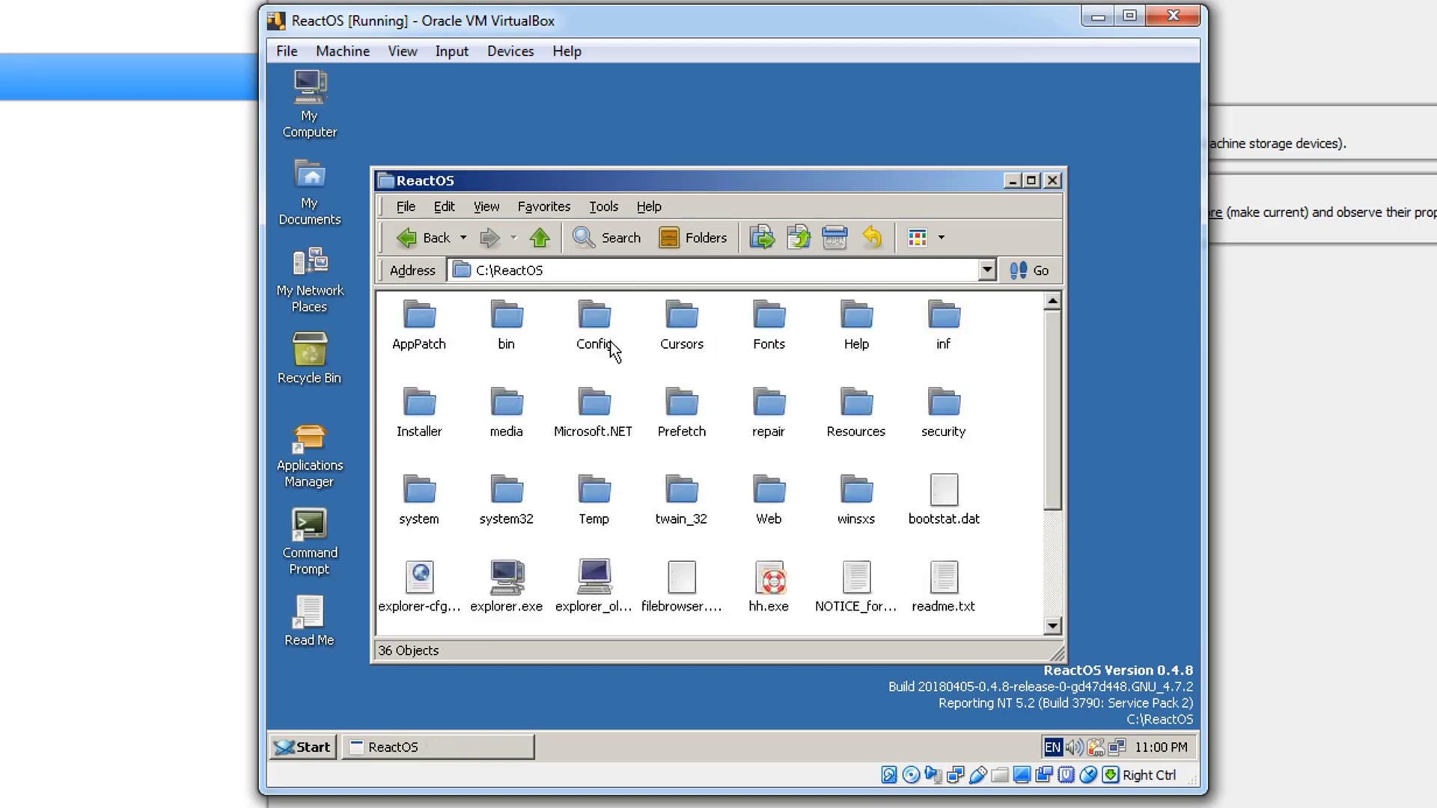
{"action": "scroll", "coordinate": [787, 395], "scroll_direction": "down", "scroll_amount": 3}
{"action": "scroll", "coordinate": [787, 408], "scroll_direction": "up", "scroll_amount": 3}
{"action": "left_click", "coordinate": [427, 239]}
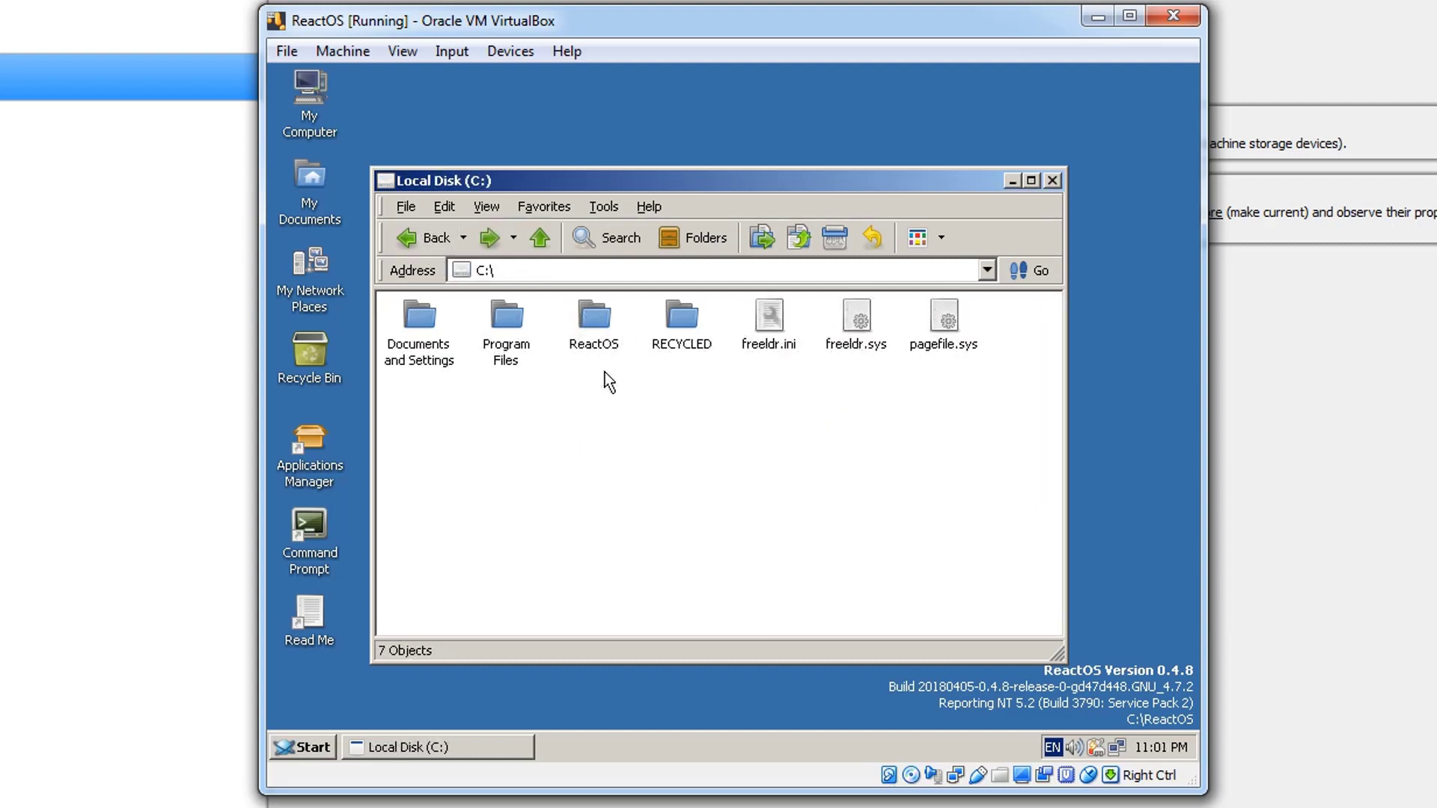
- Examine the root keys in My Computer's System Registry folder and close the window
{"action": "left_click", "coordinate": [428, 244]}
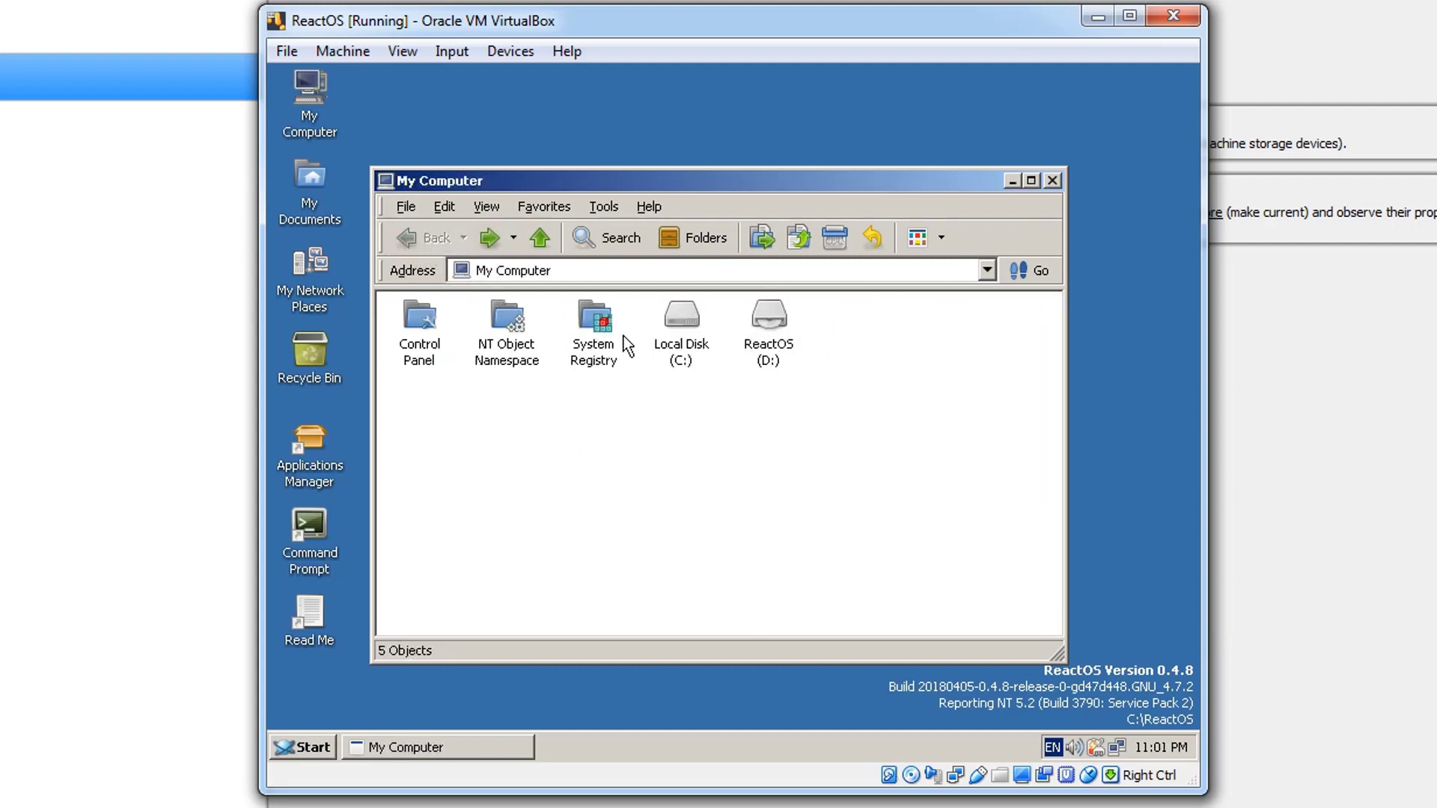
{"action": "double_click", "coordinate": [609, 335]}
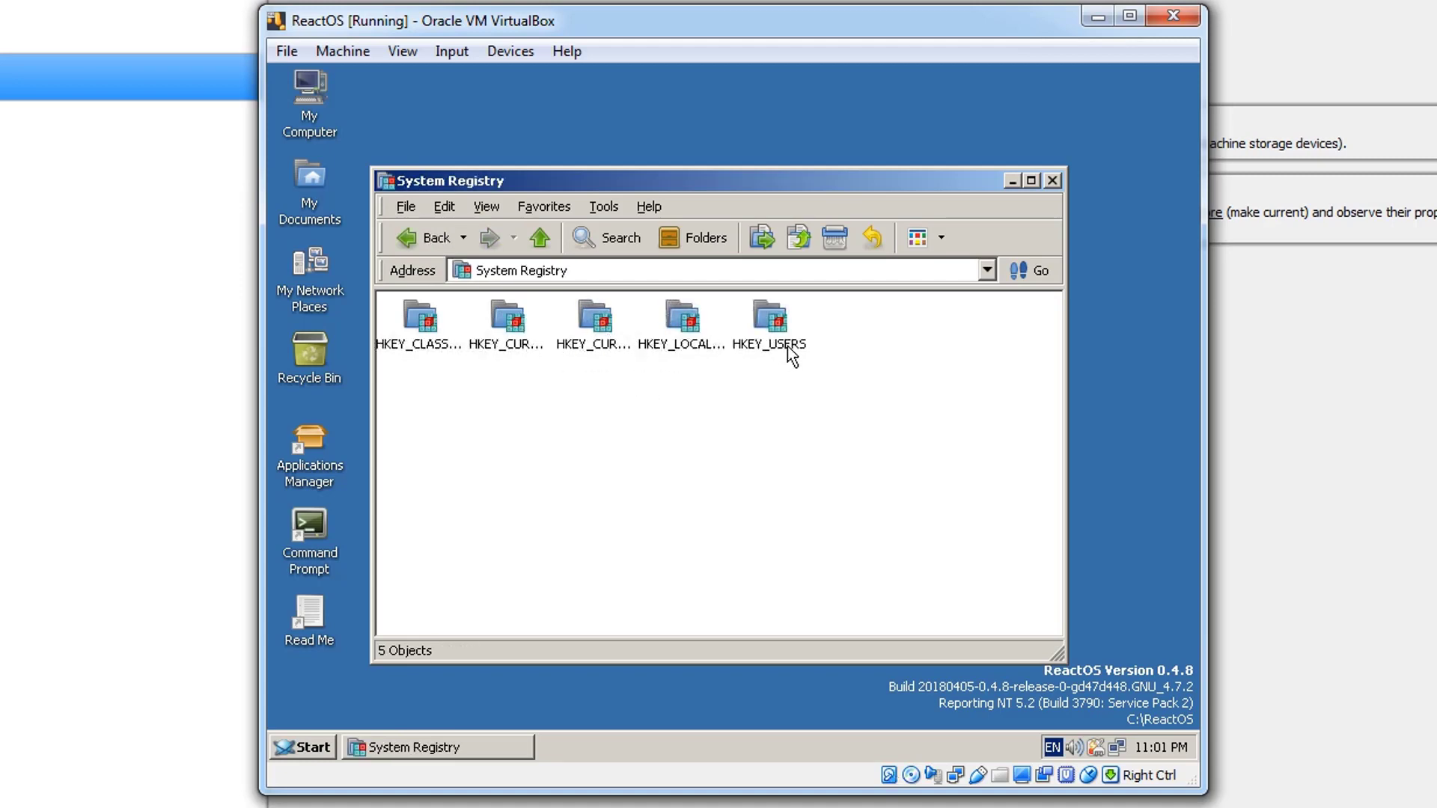
{"action": "left_click", "coordinate": [1053, 183]}
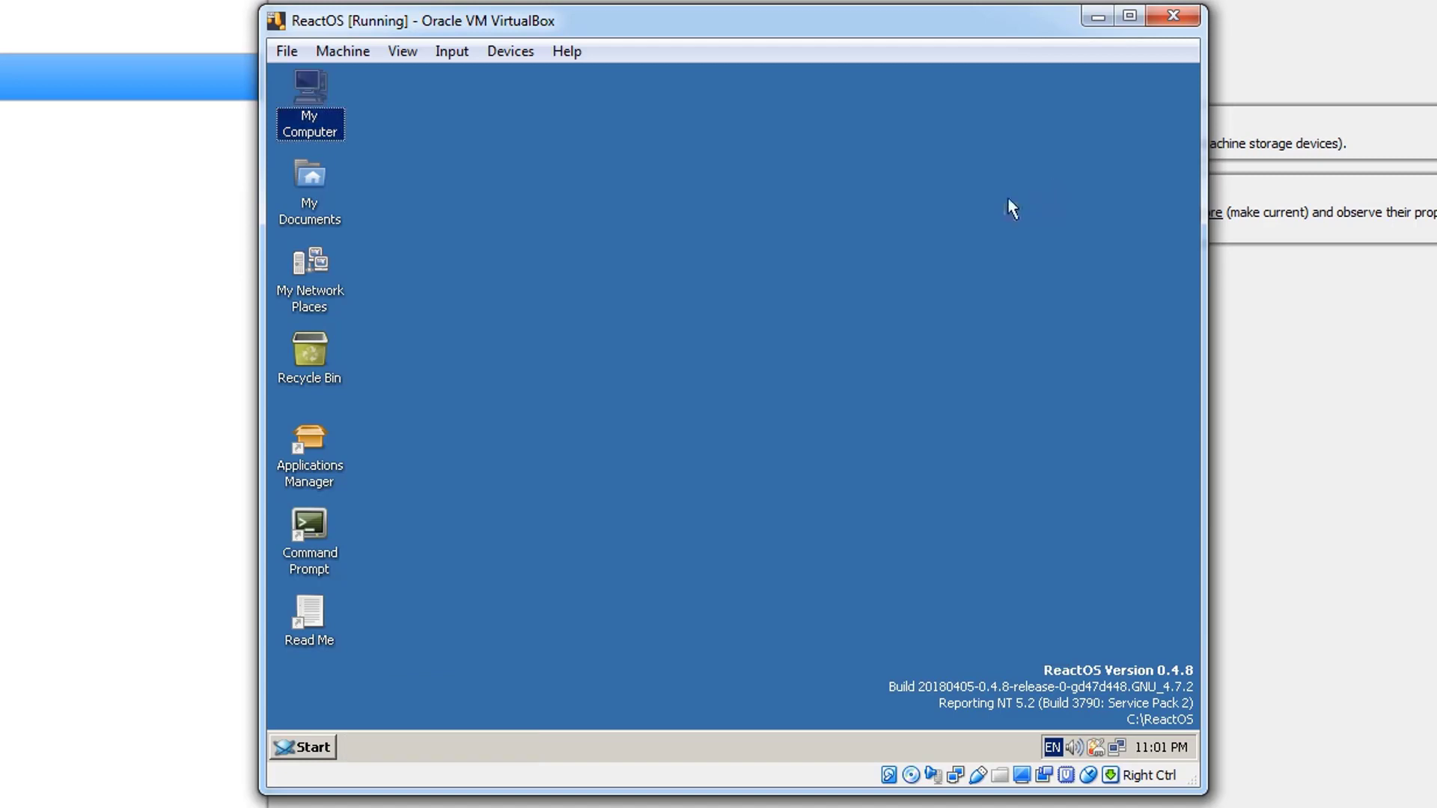
- Refresh the desktop and open ReactOS Applications Manager, moving its window up slightly
{"action": "right_click", "coordinate": [713, 256]}
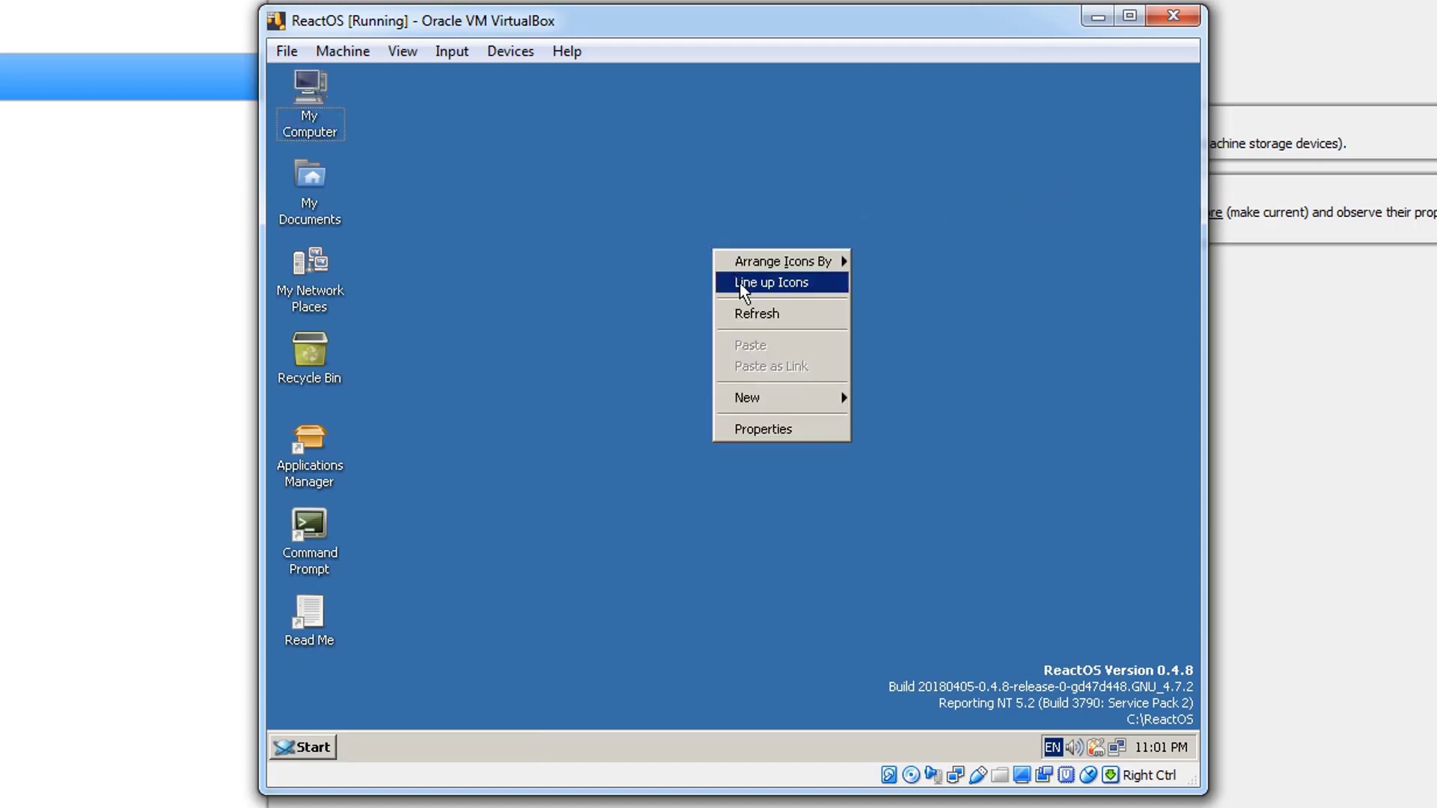
{"action": "left_click", "coordinate": [741, 312]}
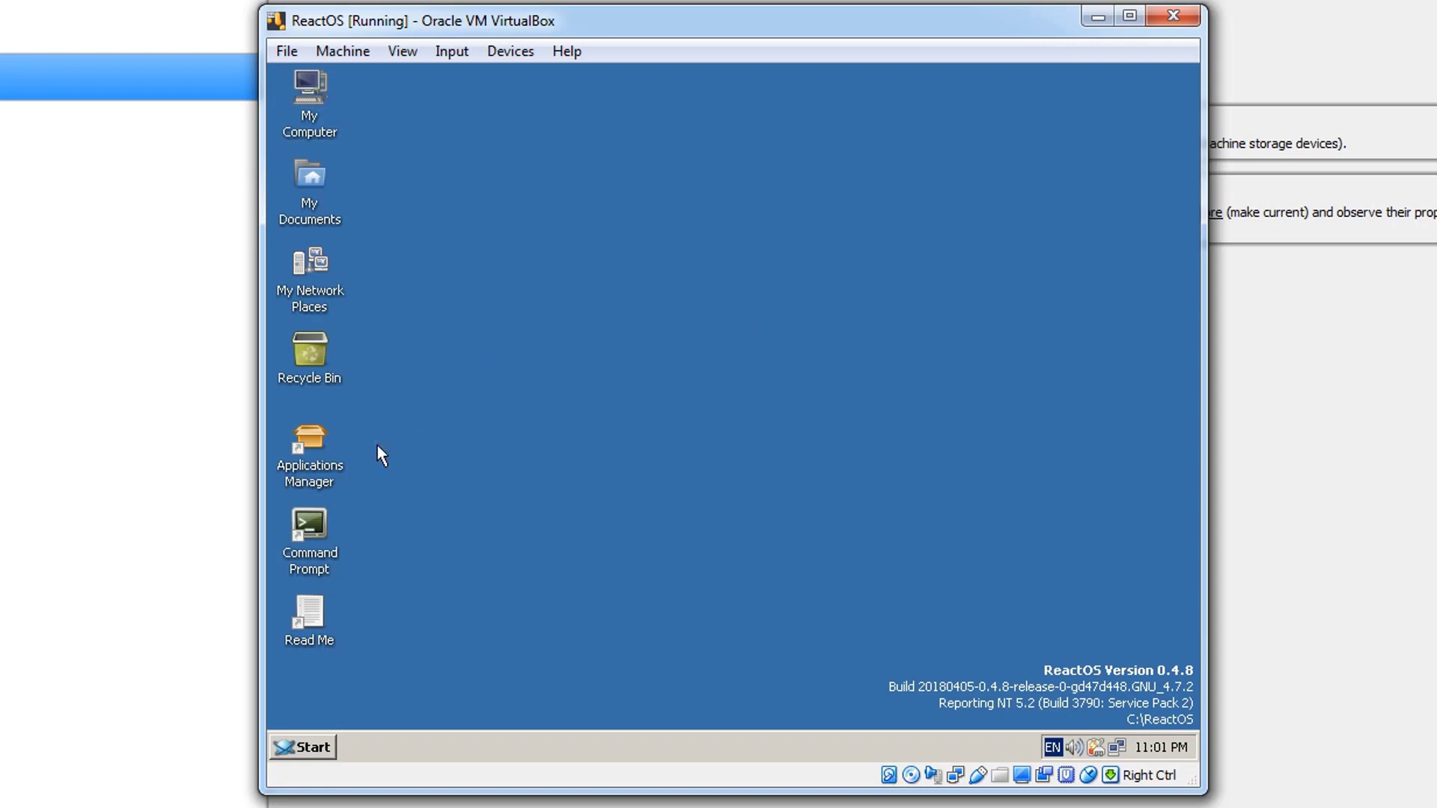
{"action": "double_click", "coordinate": [325, 457]}
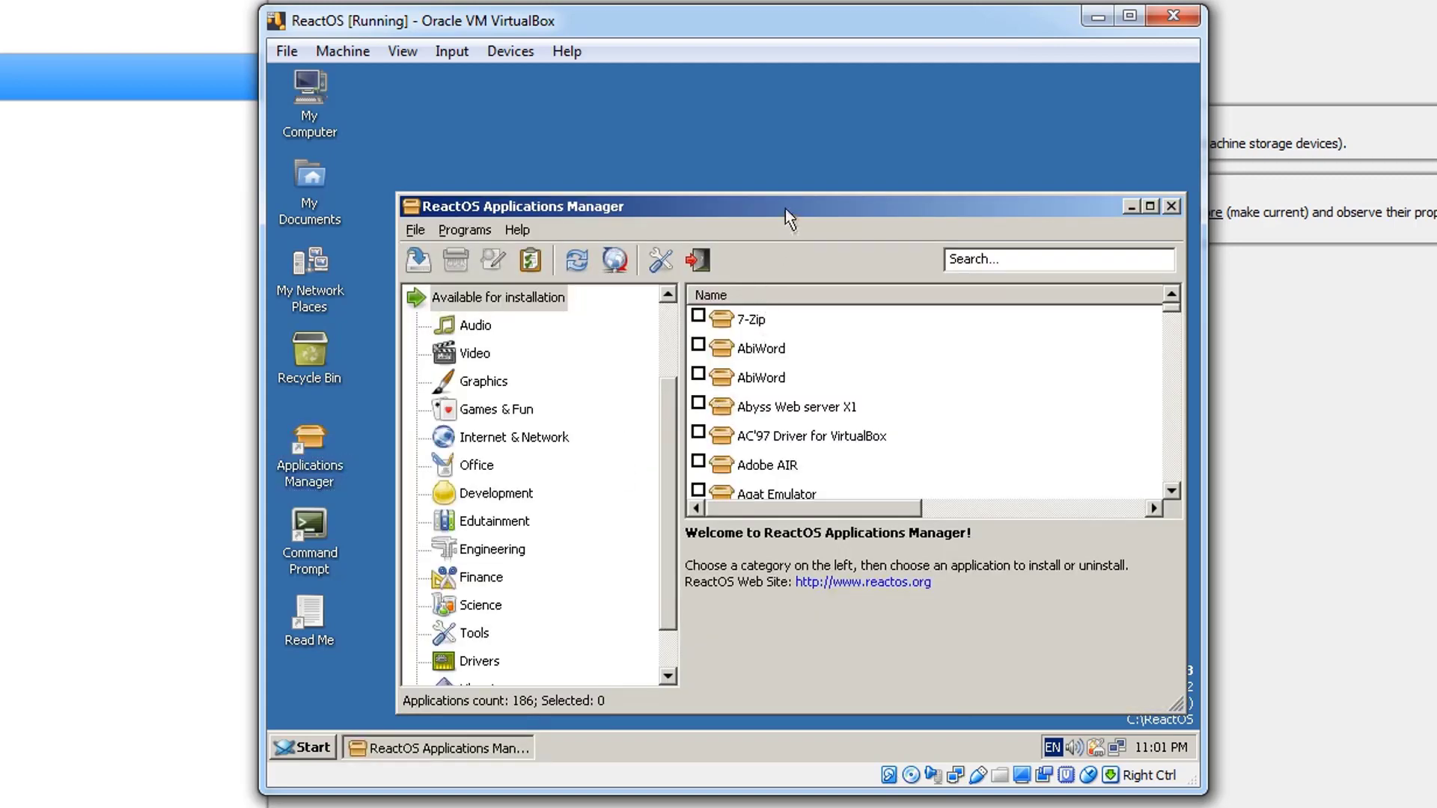
{"action": "left_click_drag", "start_coordinate": [784, 209], "coordinate": [769, 164]}
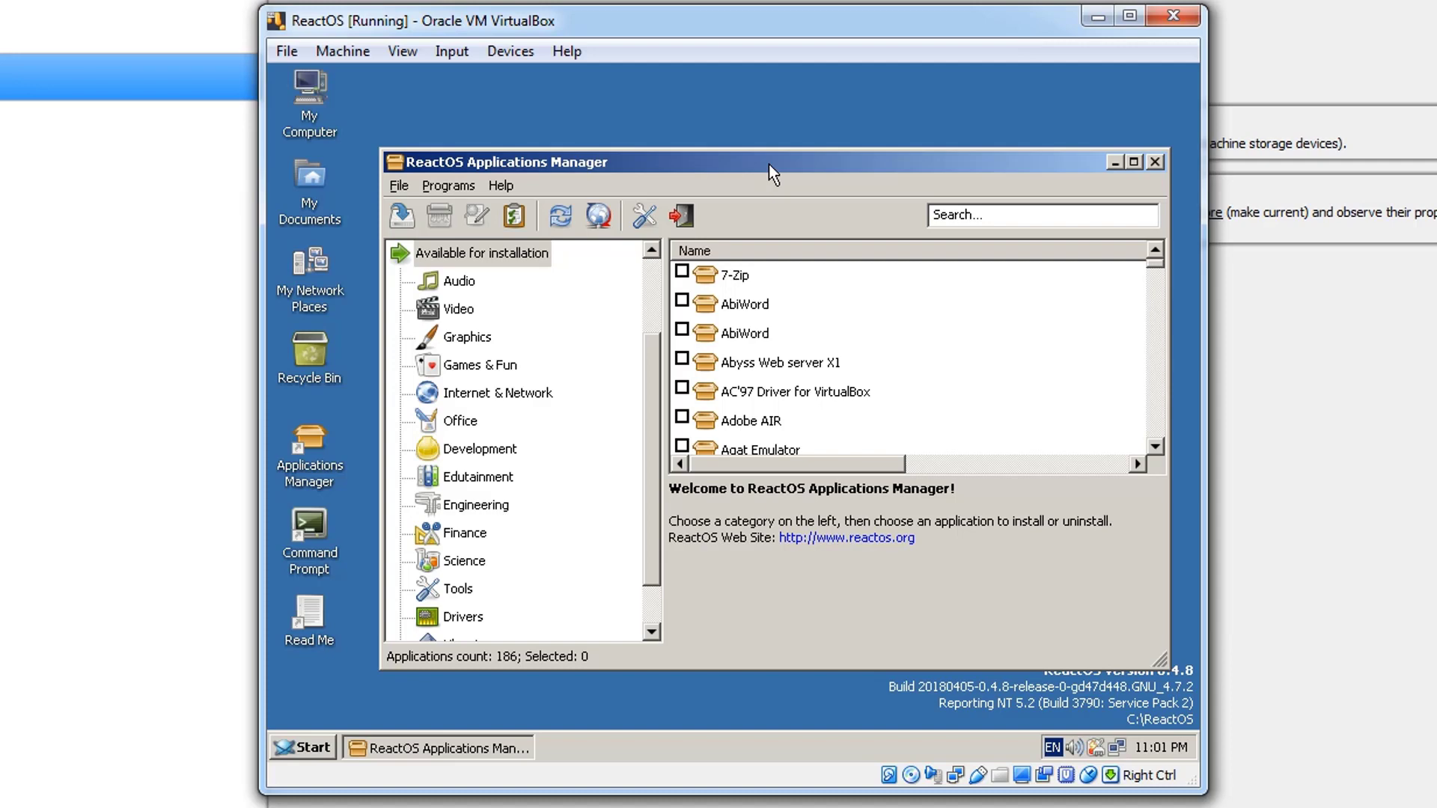
- Mark Mozilla Firefox 48 in the Internet & Network category and start its installation
{"action": "left_click", "coordinate": [528, 395]}
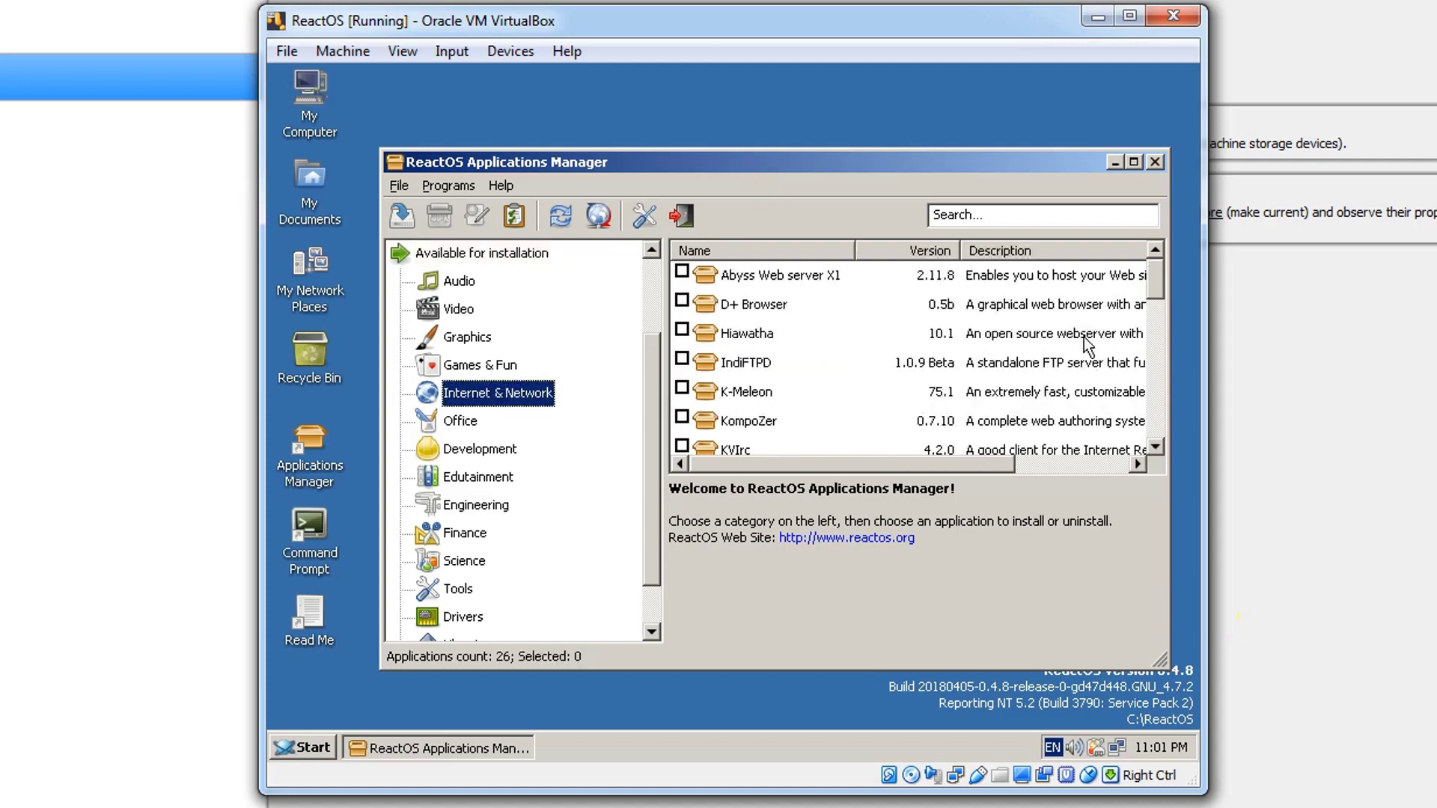
{"action": "left_click", "coordinate": [913, 306]}
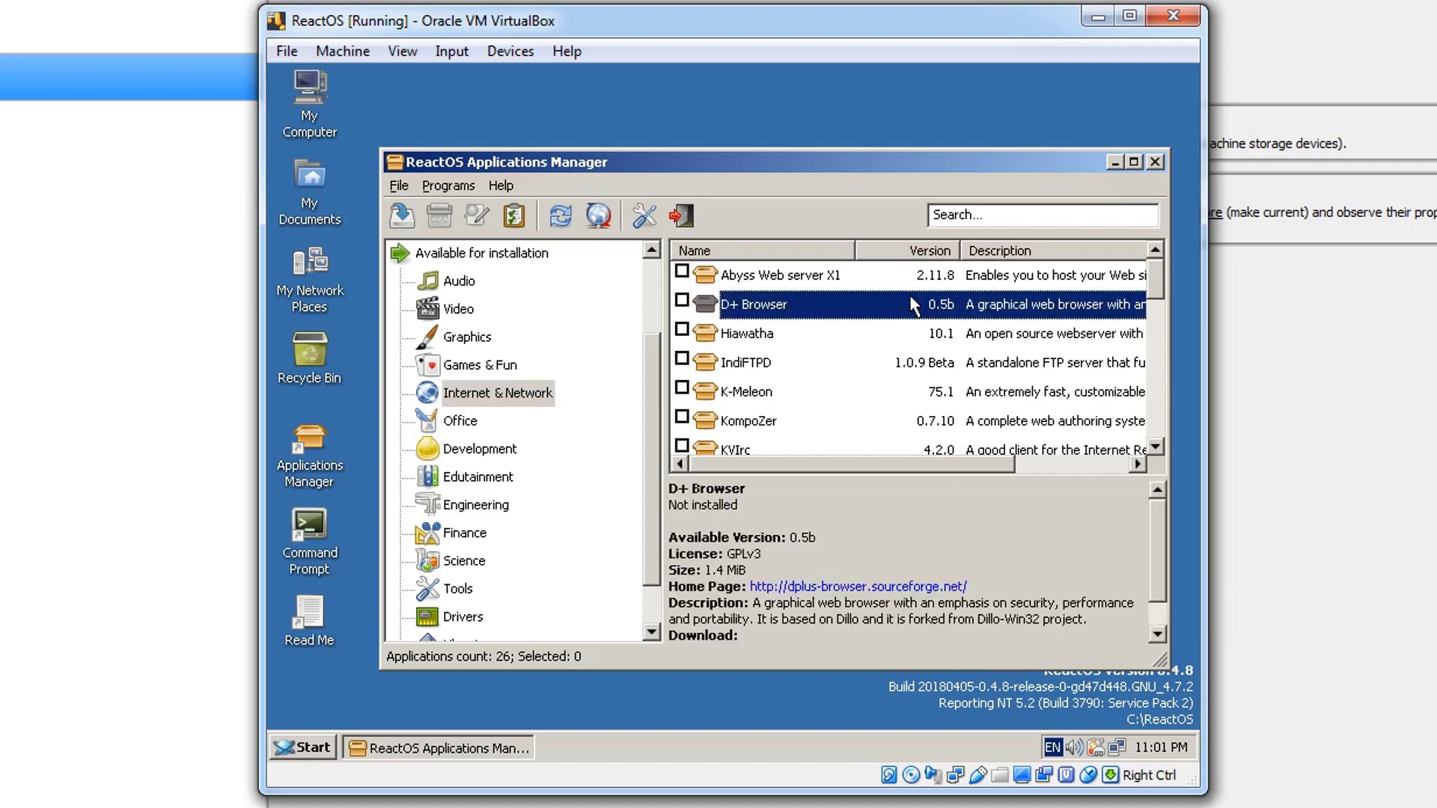
{"action": "key", "text": "Down"}
{"action": "key", "text": "Down"}
{"action": "key", "text": "Down"}
{"action": "key", "text": "Down"}
{"action": "key", "text": "Down"}
{"action": "key", "text": "Down"}
{"action": "key", "text": "Down"}
{"action": "key", "text": "Down"}
{"action": "key", "text": "Down"}
{"action": "key", "text": "Down"}
{"action": "key", "text": "Down"}
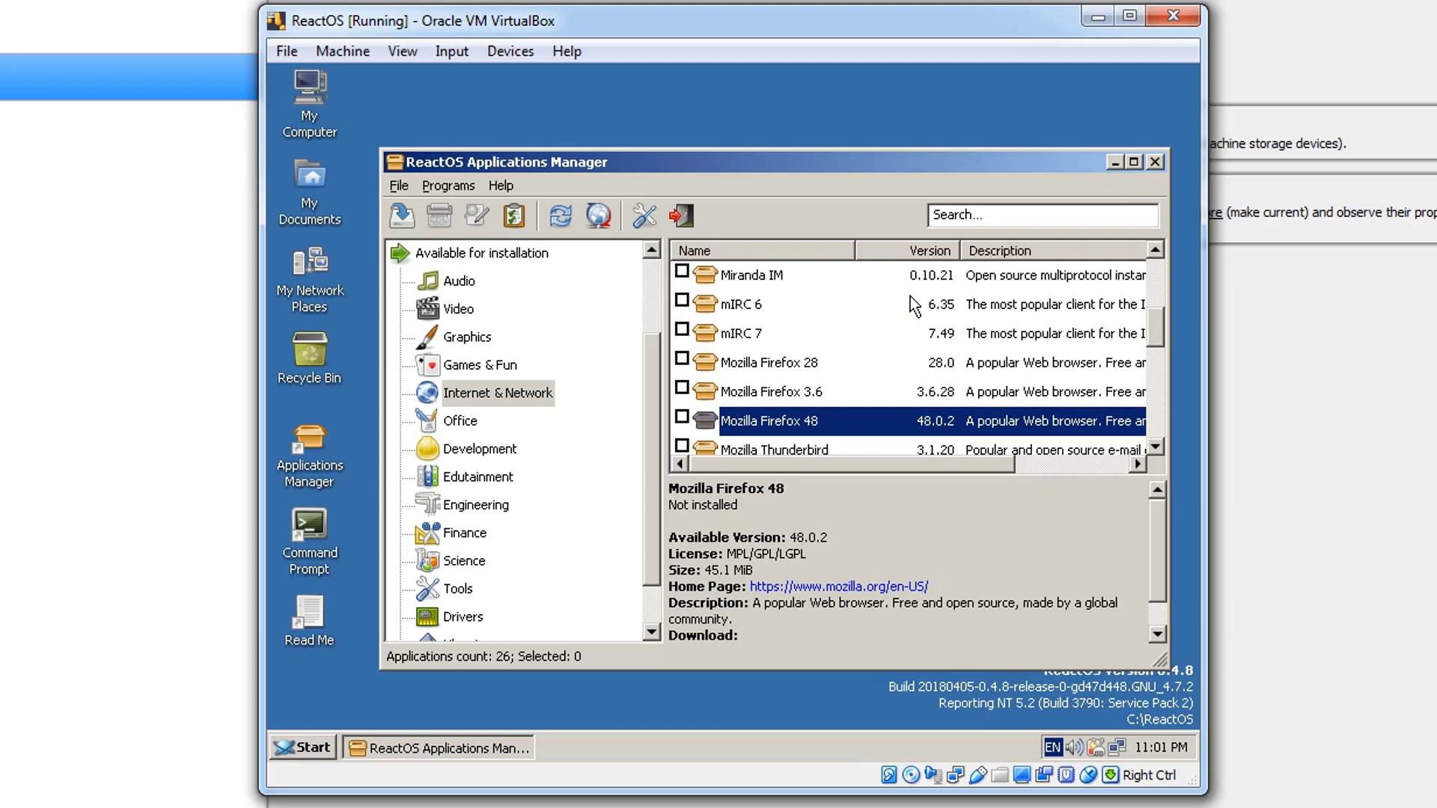
{"action": "left_click", "coordinate": [683, 417]}
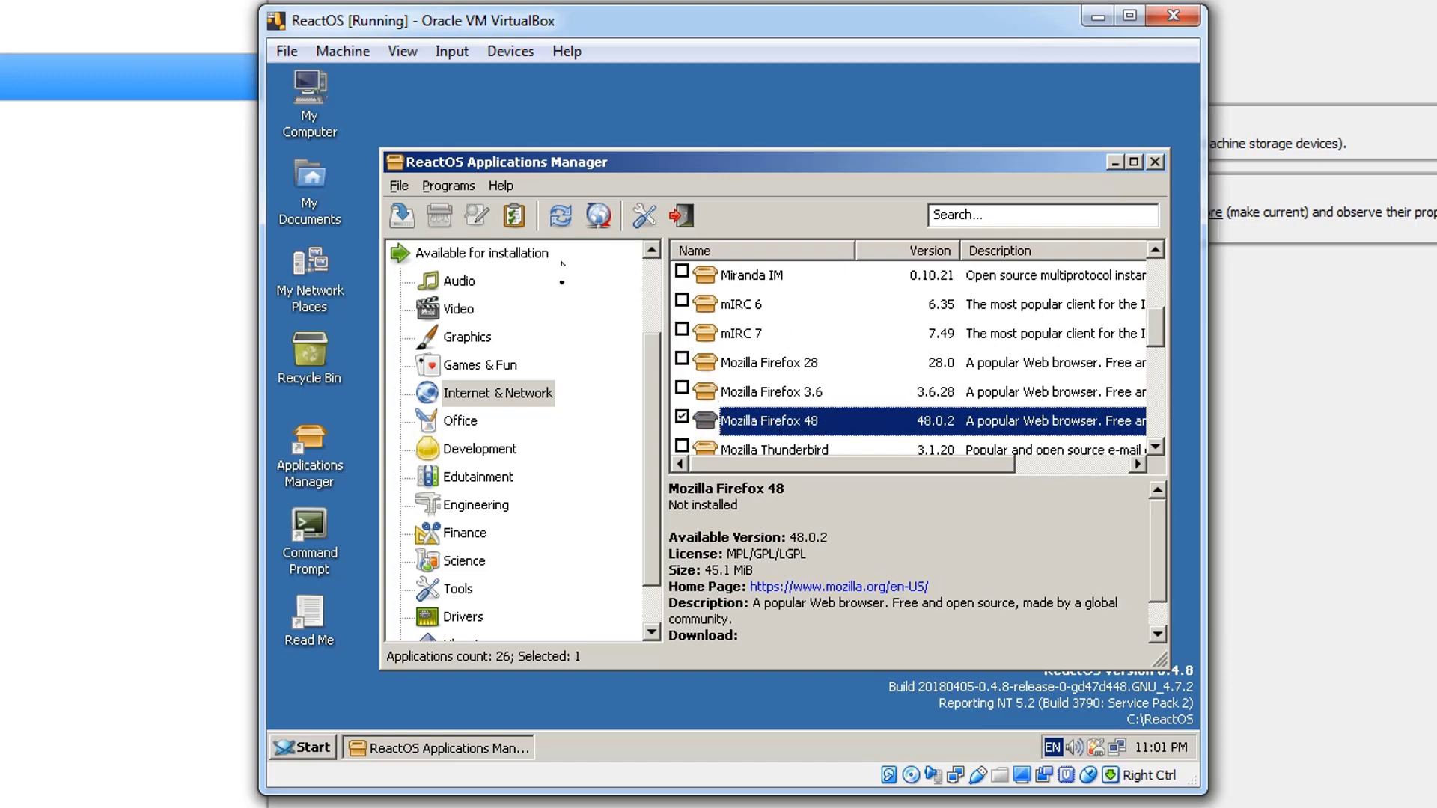
{"action": "left_click", "coordinate": [402, 217]}
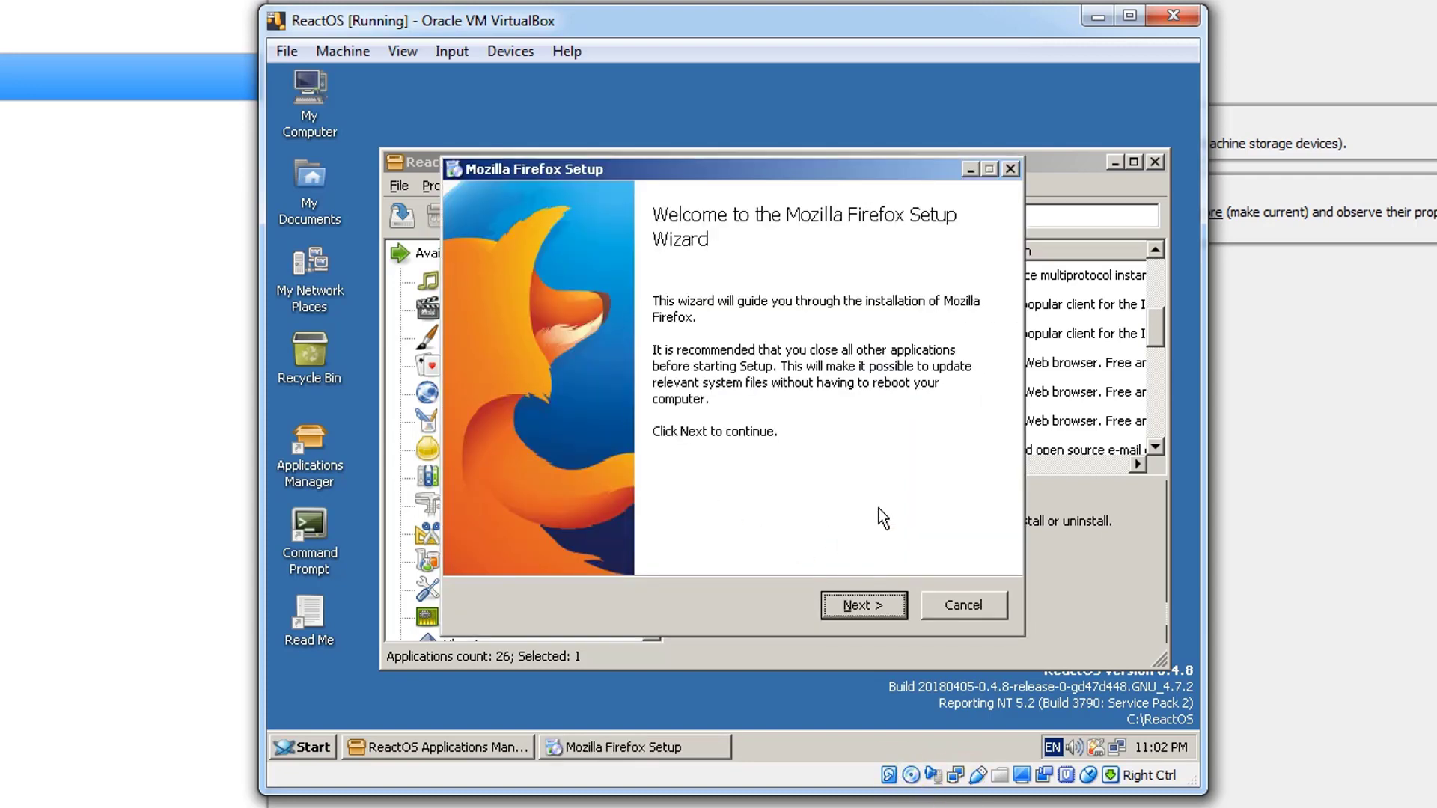
- Complete the Mozilla Firefox Setup with its default options and choose not to import anything from another browser
{"action": "left_click", "coordinate": [861, 604]}
{"action": "left_click", "coordinate": [861, 605]}
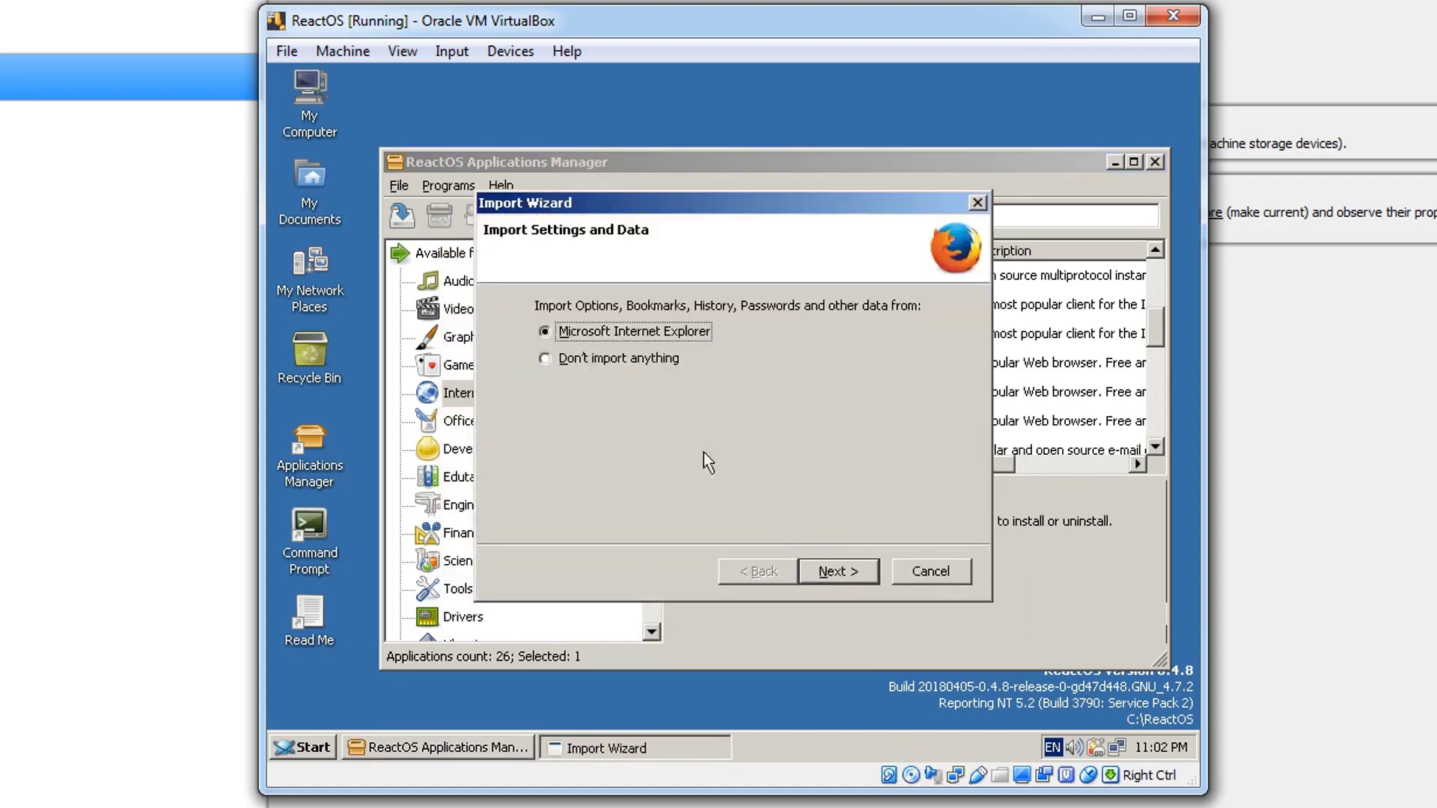
{"action": "left_click", "coordinate": [630, 365]}
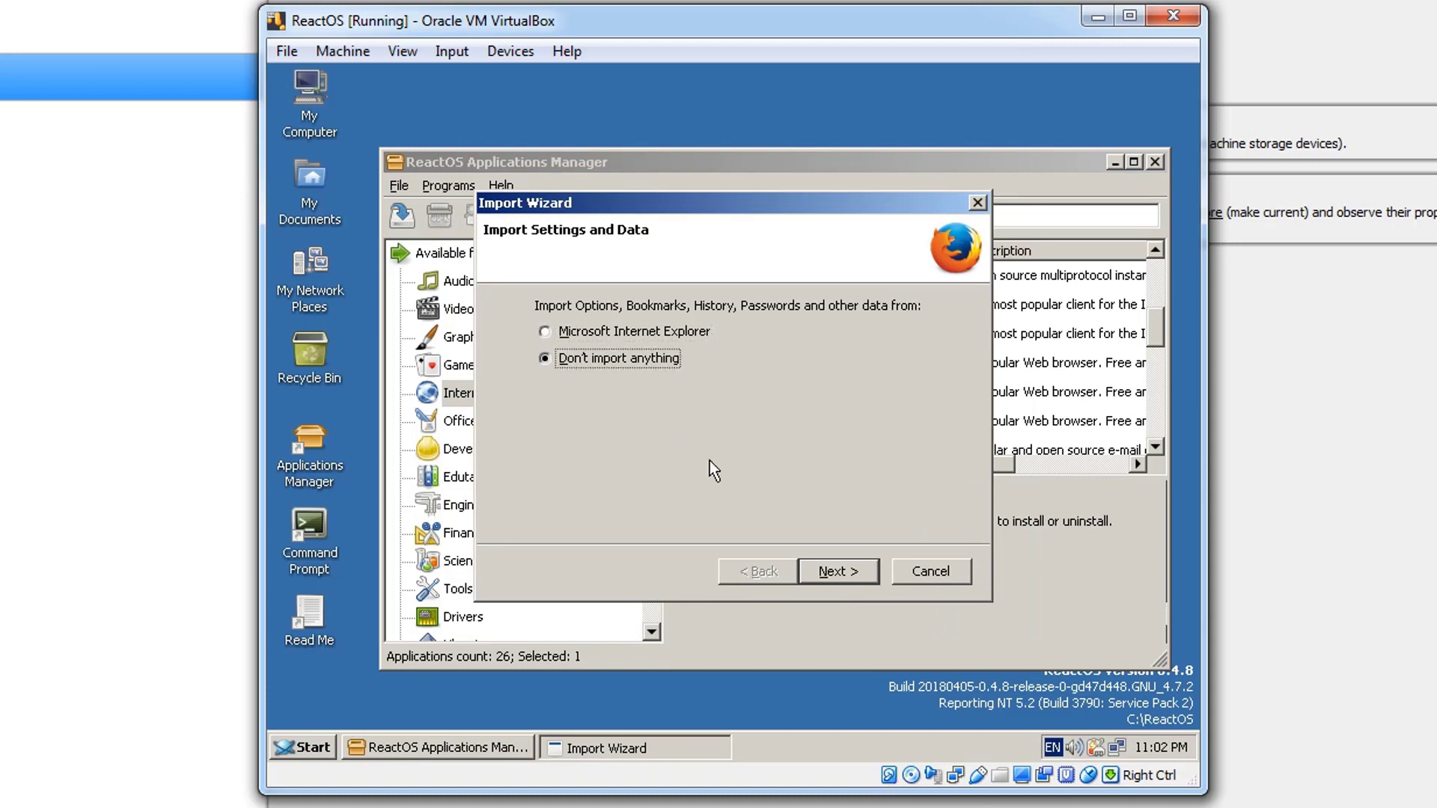
{"action": "left_click", "coordinate": [828, 573]}
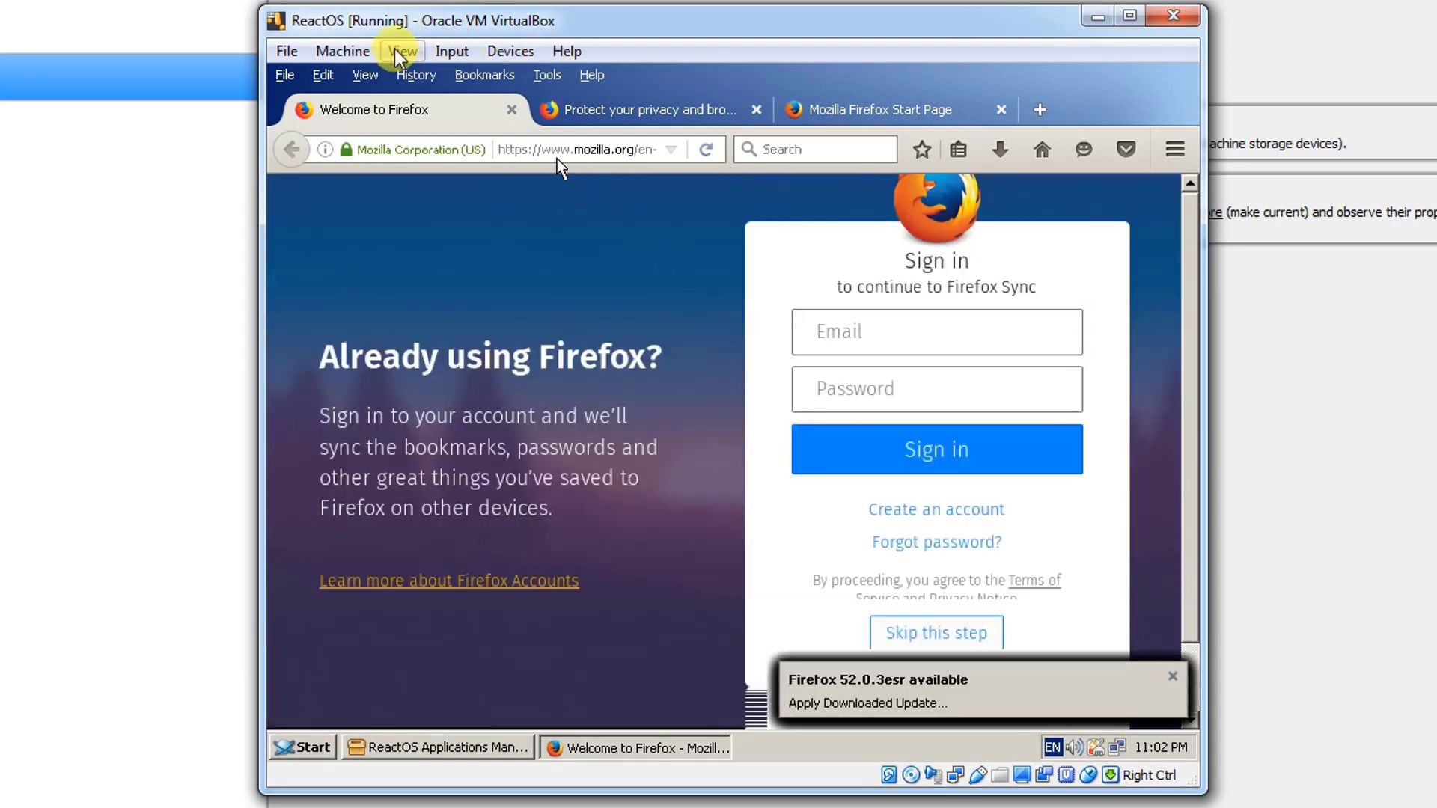
- Close the Firefox welcome and privacy tabs, keeping only the Mozilla Firefox Start Page open
{"action": "key", "text": "Control_R"}
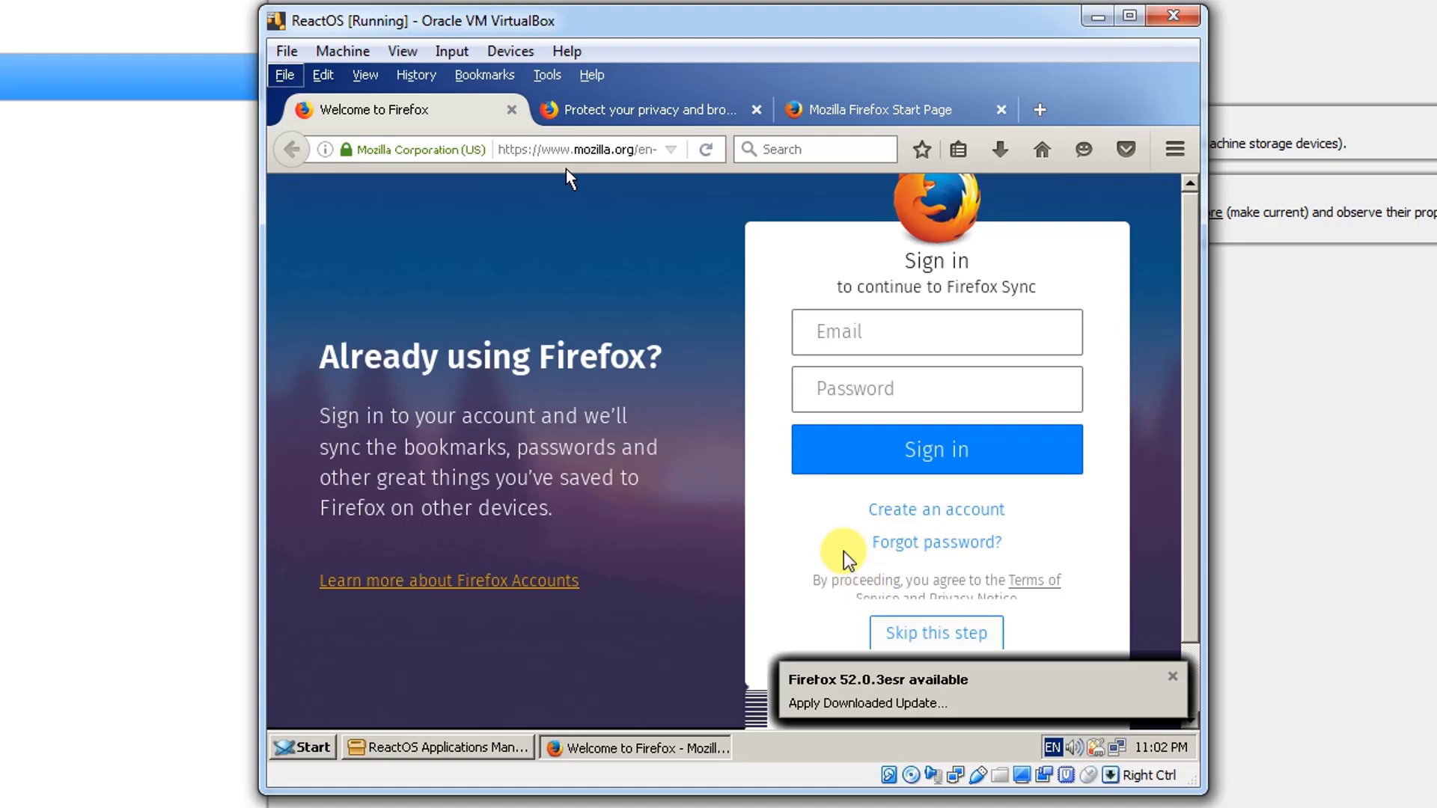
{"action": "left_click", "coordinate": [510, 111]}
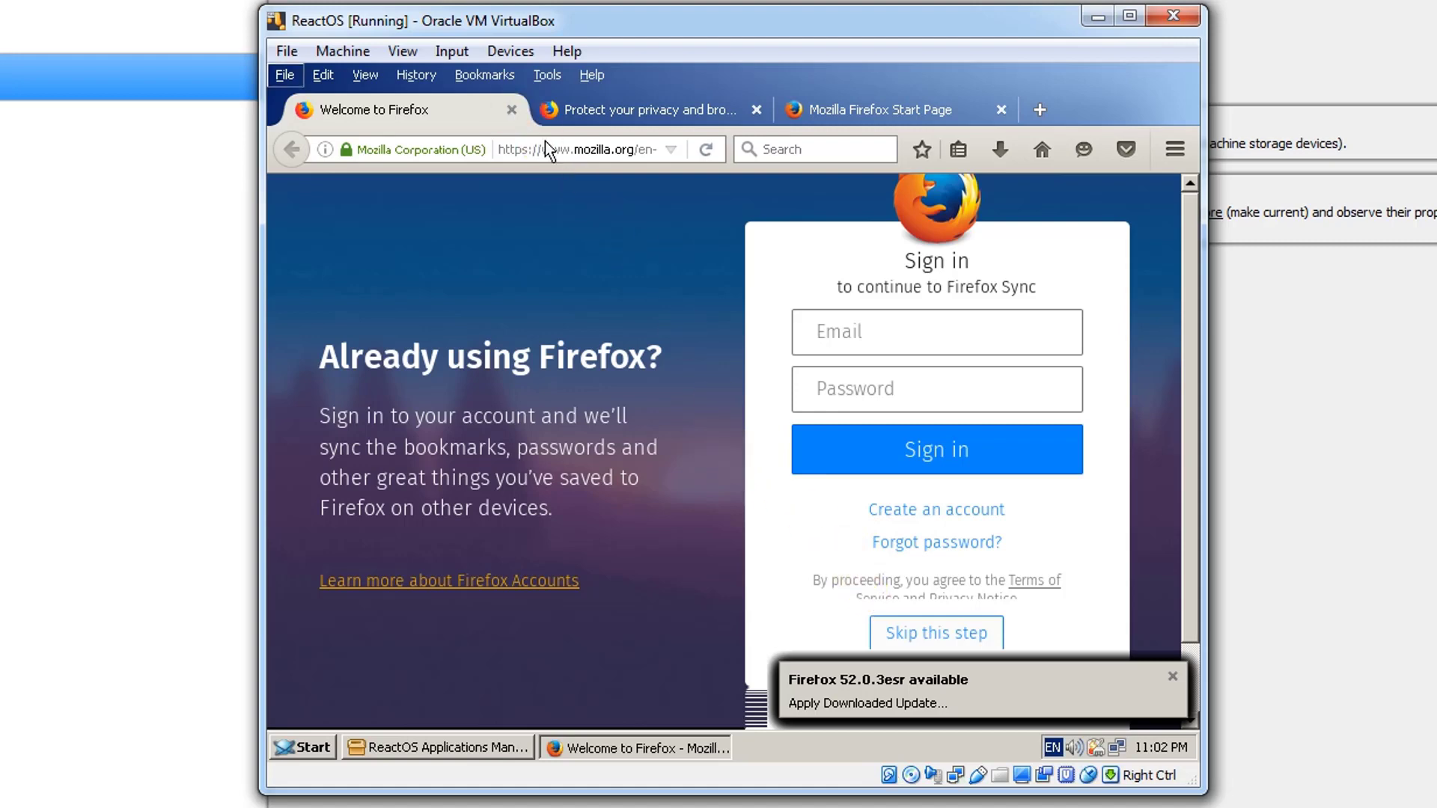
{"action": "left_click", "coordinate": [515, 113]}
{"action": "left_click", "coordinate": [515, 114]}
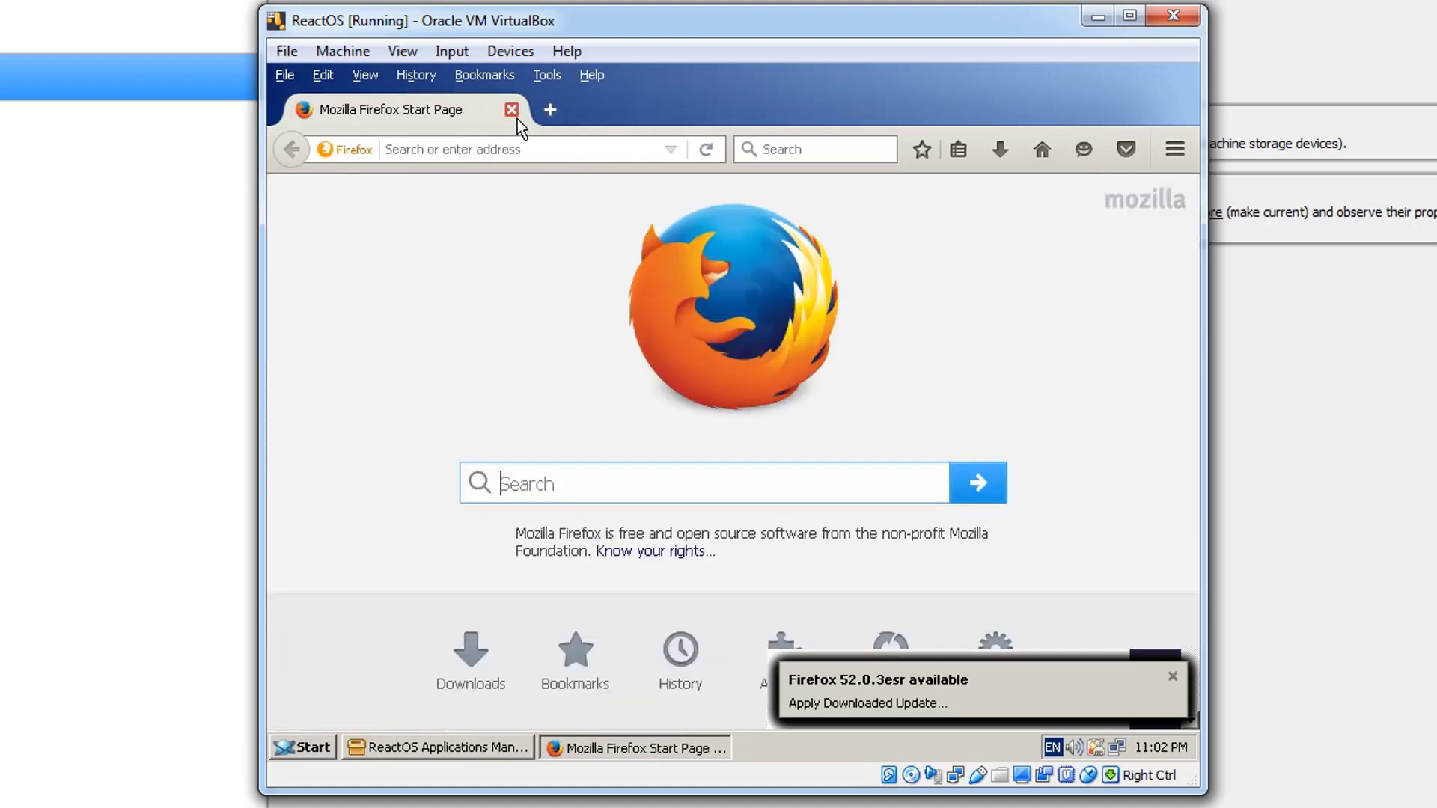
- Open youtube.com in Firefox
{"action": "left_click", "coordinate": [511, 149]}
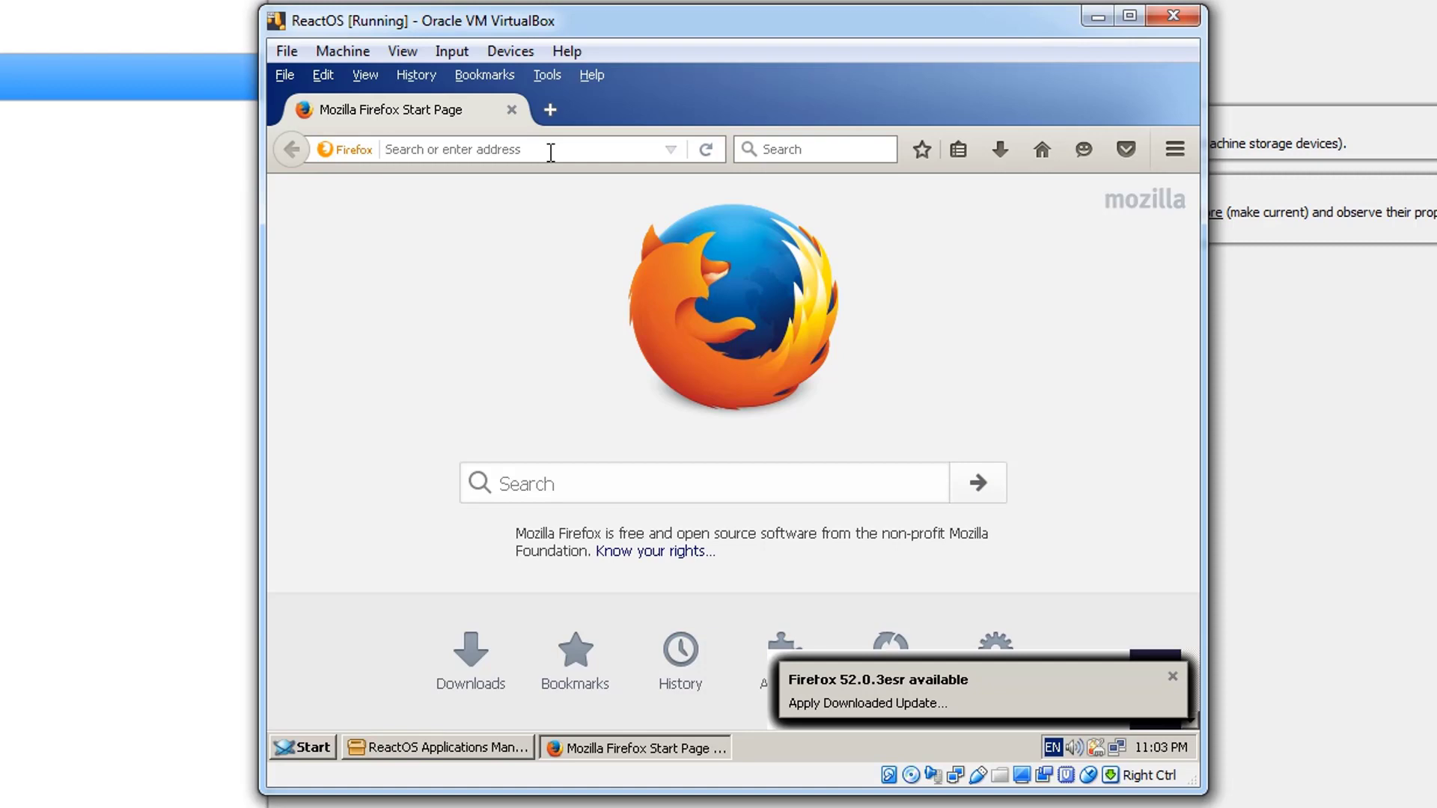
{"action": "type", "text": "y"}
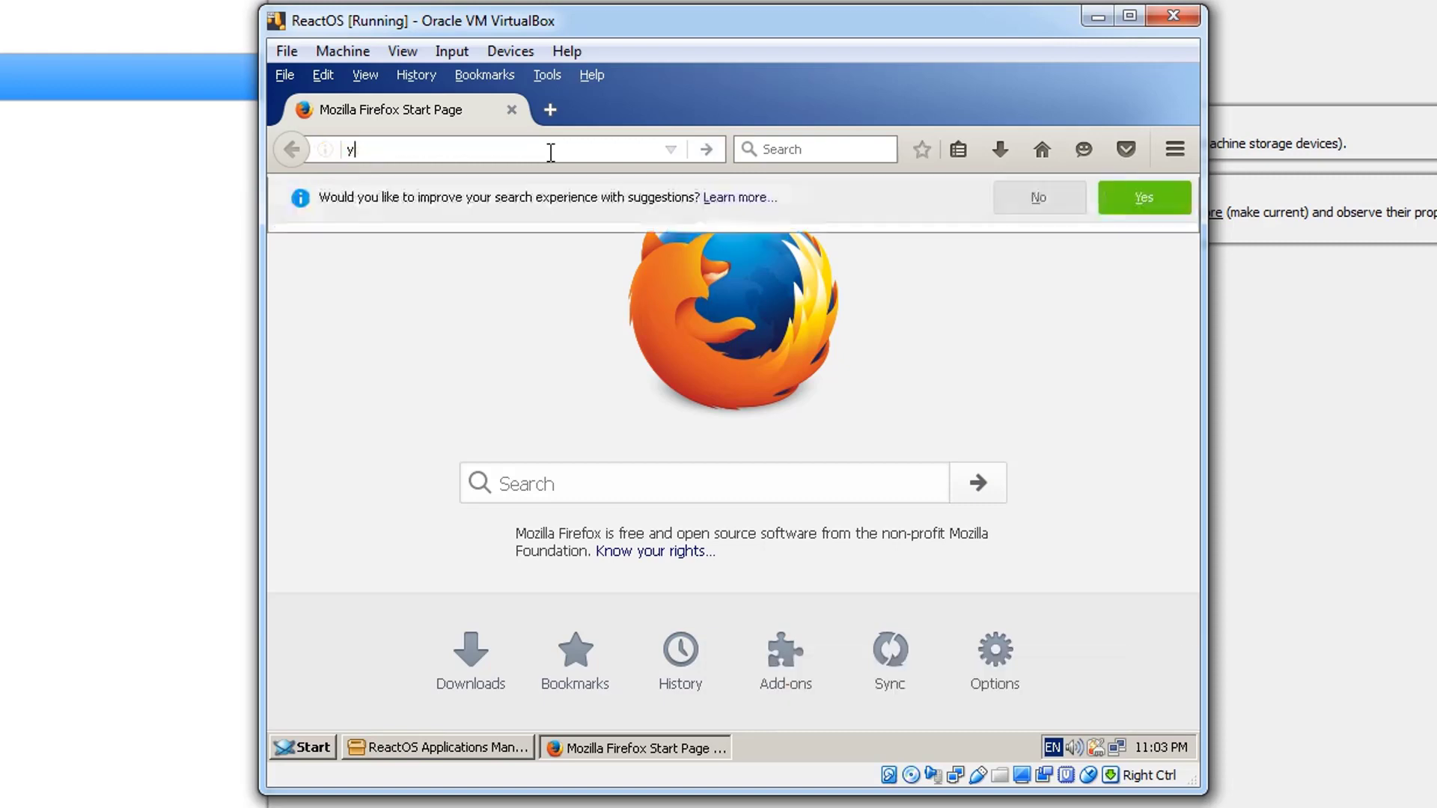
{"action": "type", "text": "outube"}
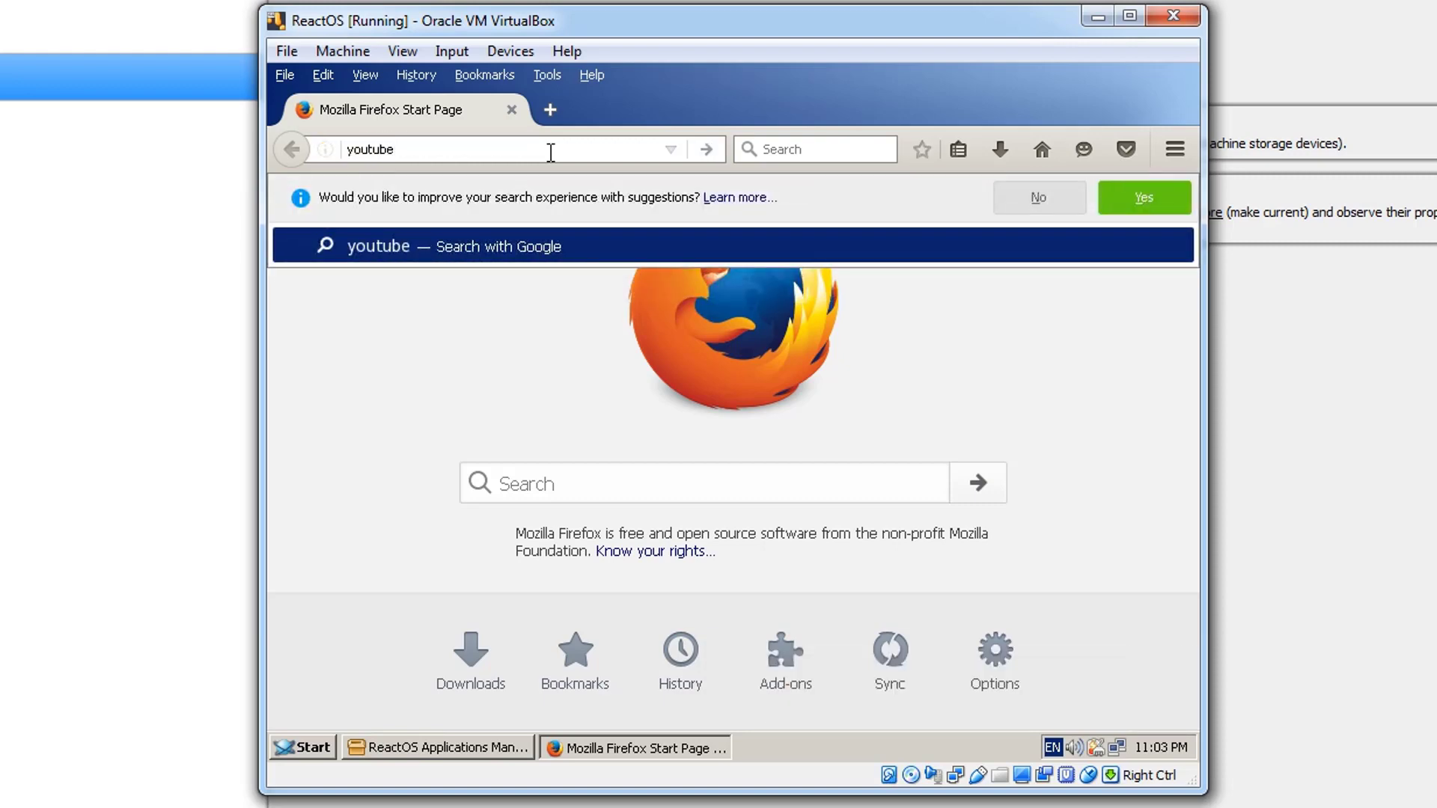
{"action": "type", "text": ".com"}
{"action": "key", "text": "Return"}
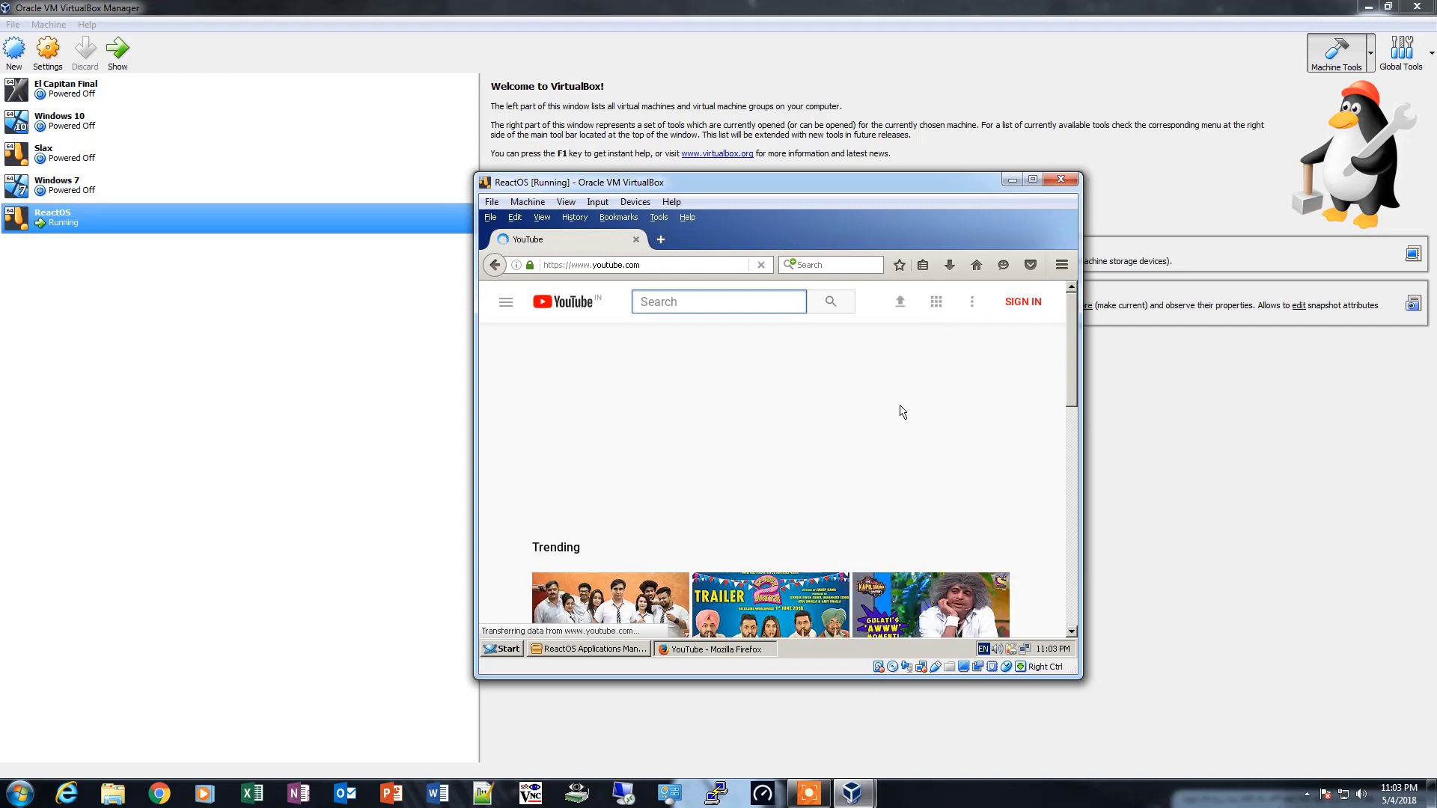
- Enlarge the ReactOS virtual machine window and switch it to scaled mode so the guest display fills most of the host screen
{"action": "left_click_drag", "start_coordinate": [1079, 676], "coordinate": [1315, 710]}
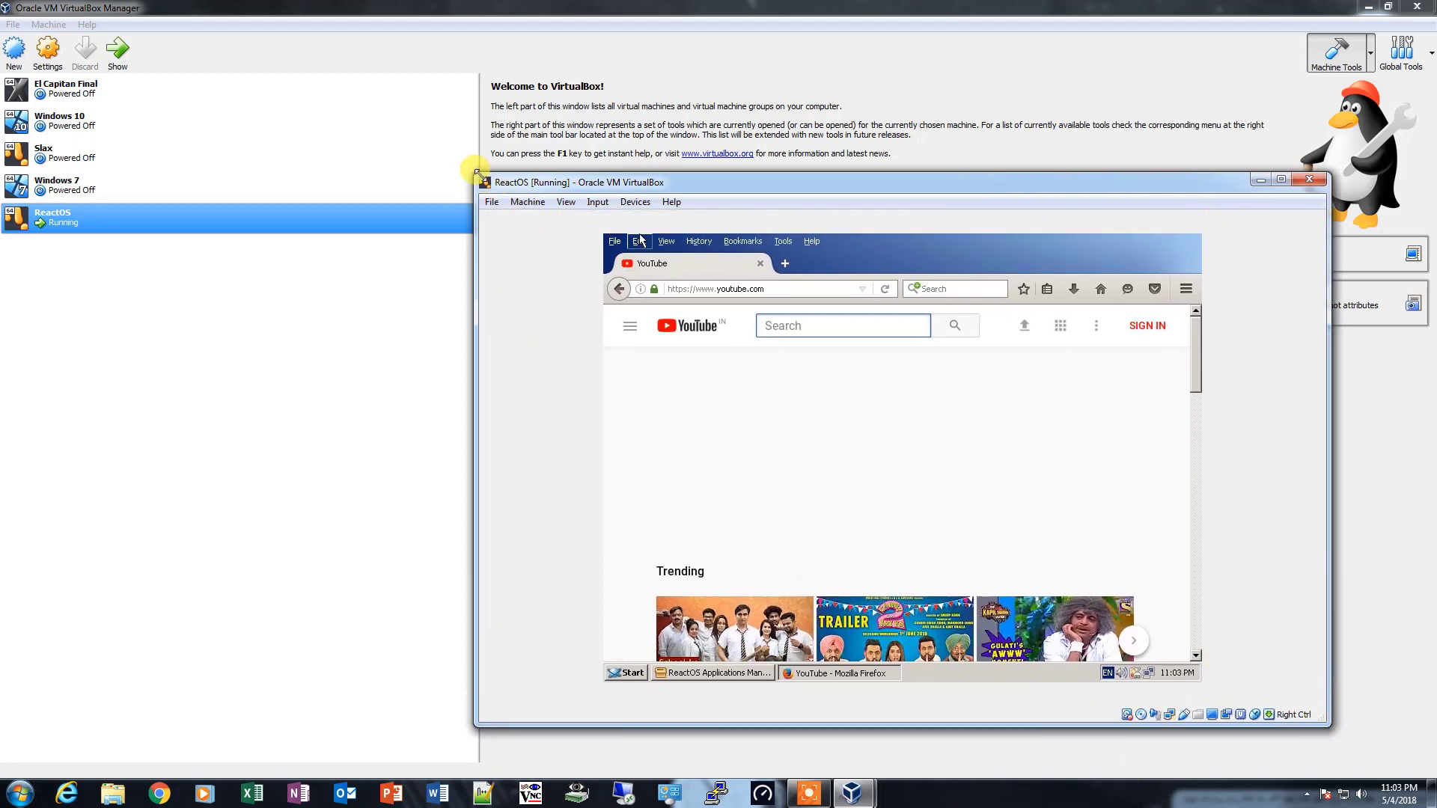
{"action": "left_click_drag", "start_coordinate": [477, 172], "coordinate": [138, 21]}
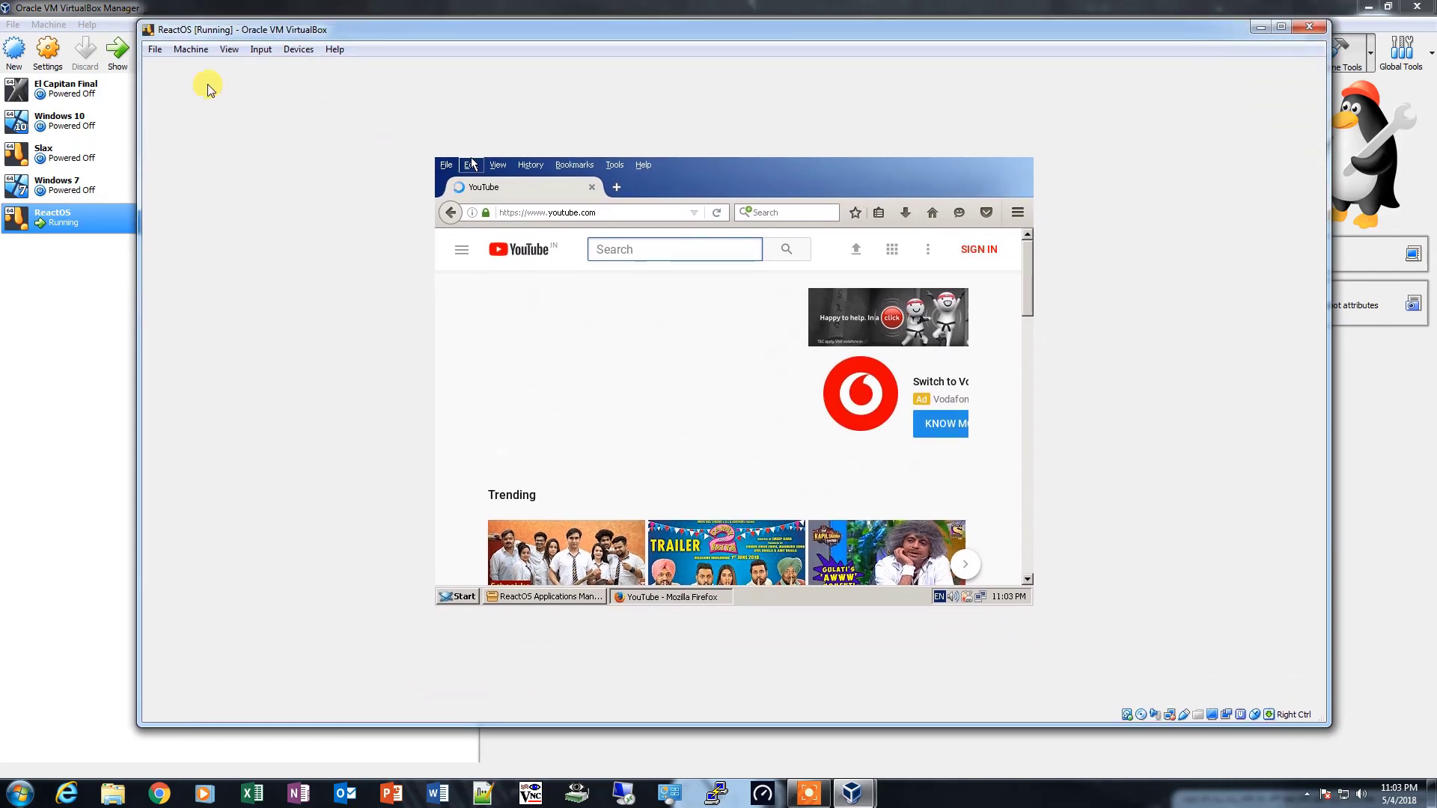
{"action": "left_click", "coordinate": [229, 49]}
{"action": "left_click", "coordinate": [289, 120]}
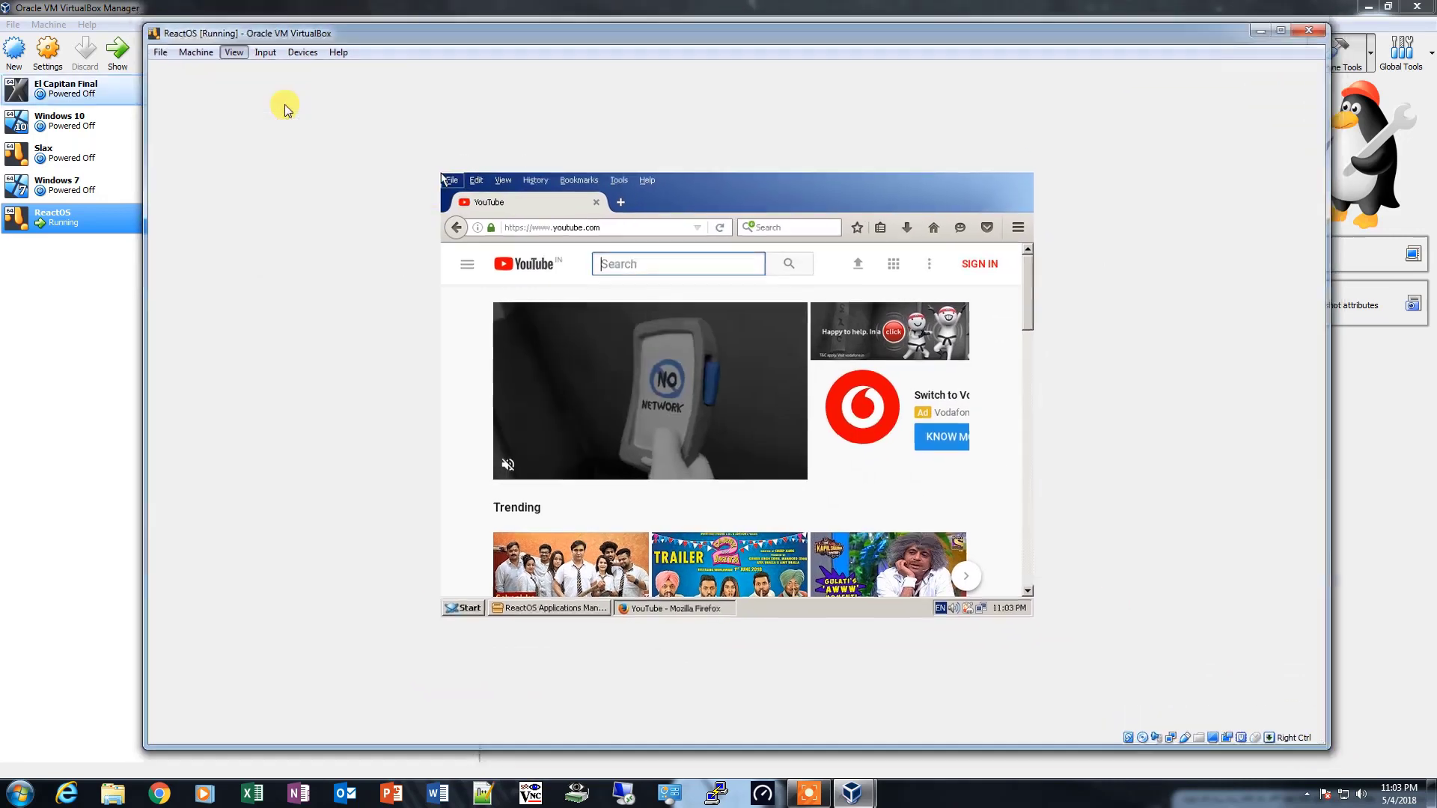
{"action": "right_click", "coordinate": [584, 203]}
{"action": "left_click", "coordinate": [764, 209]}
{"action": "left_click_drag", "start_coordinate": [962, 586], "coordinate": [1175, 726]}
{"action": "left_click_drag", "start_coordinate": [472, 185], "coordinate": [189, 2]}
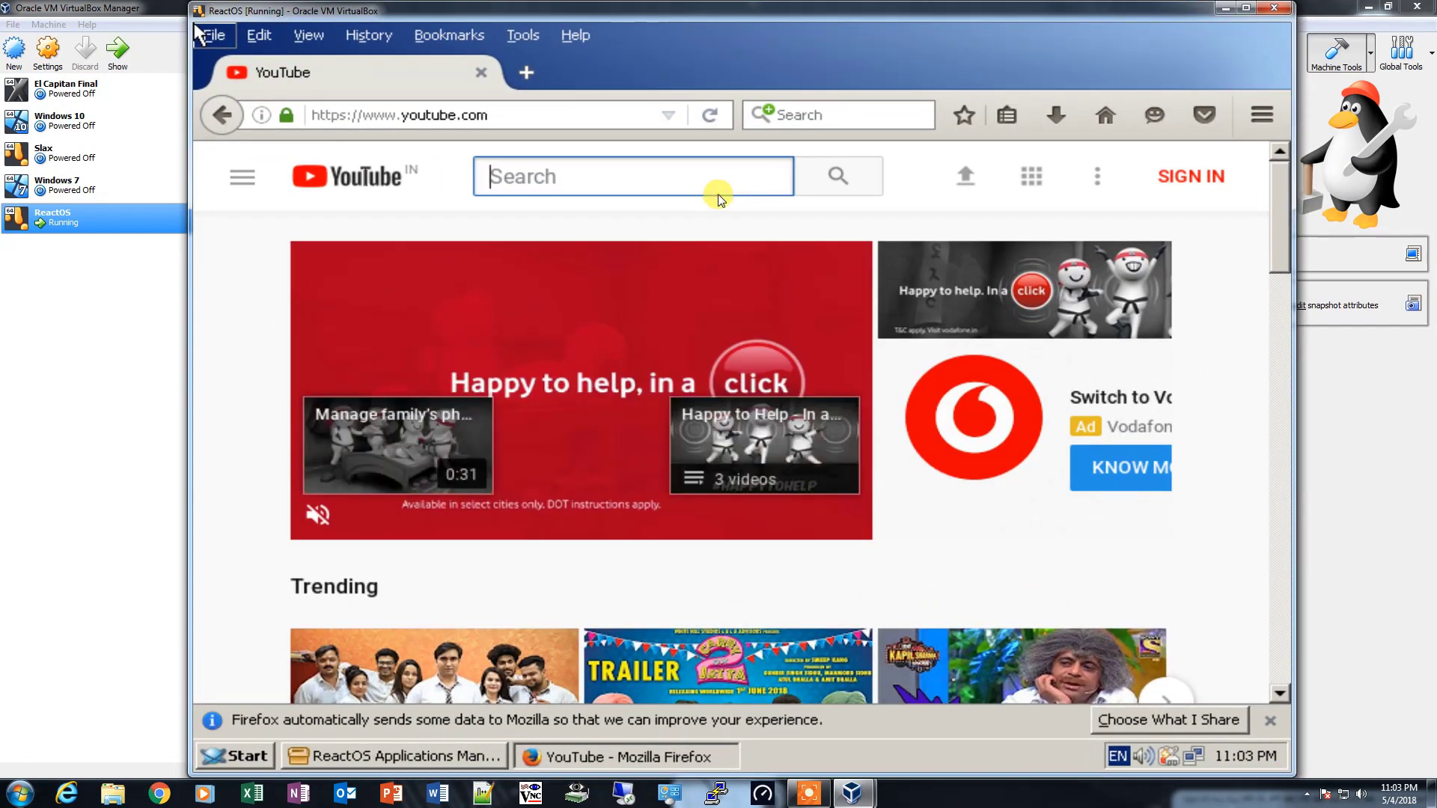
- Search YouTube for the suggested "avengers infinity war trailer" and open Marvel Studios' Avengers: Infinity War Official Trailer
{"action": "type", "text": "av"}
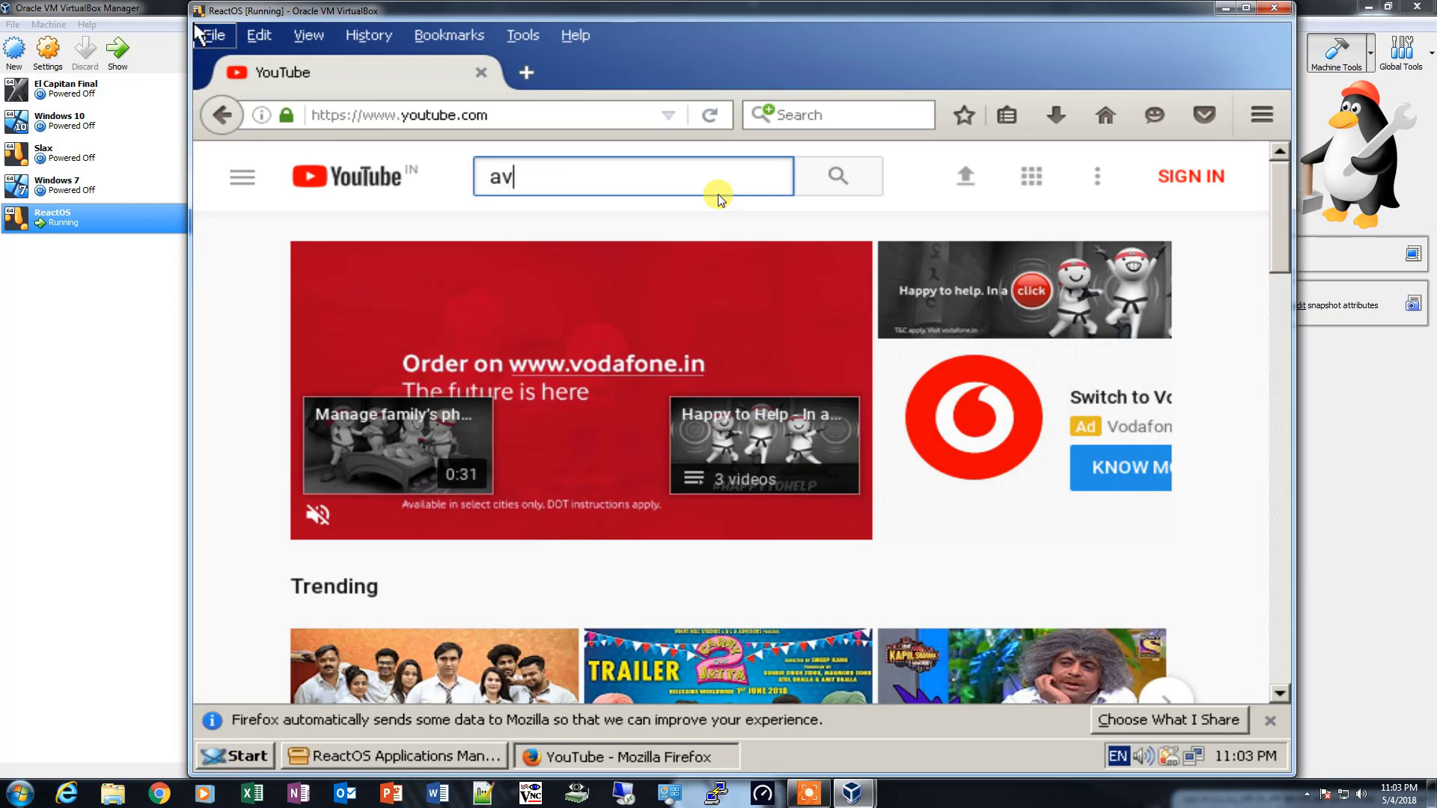
{"action": "type", "text": "engers"}
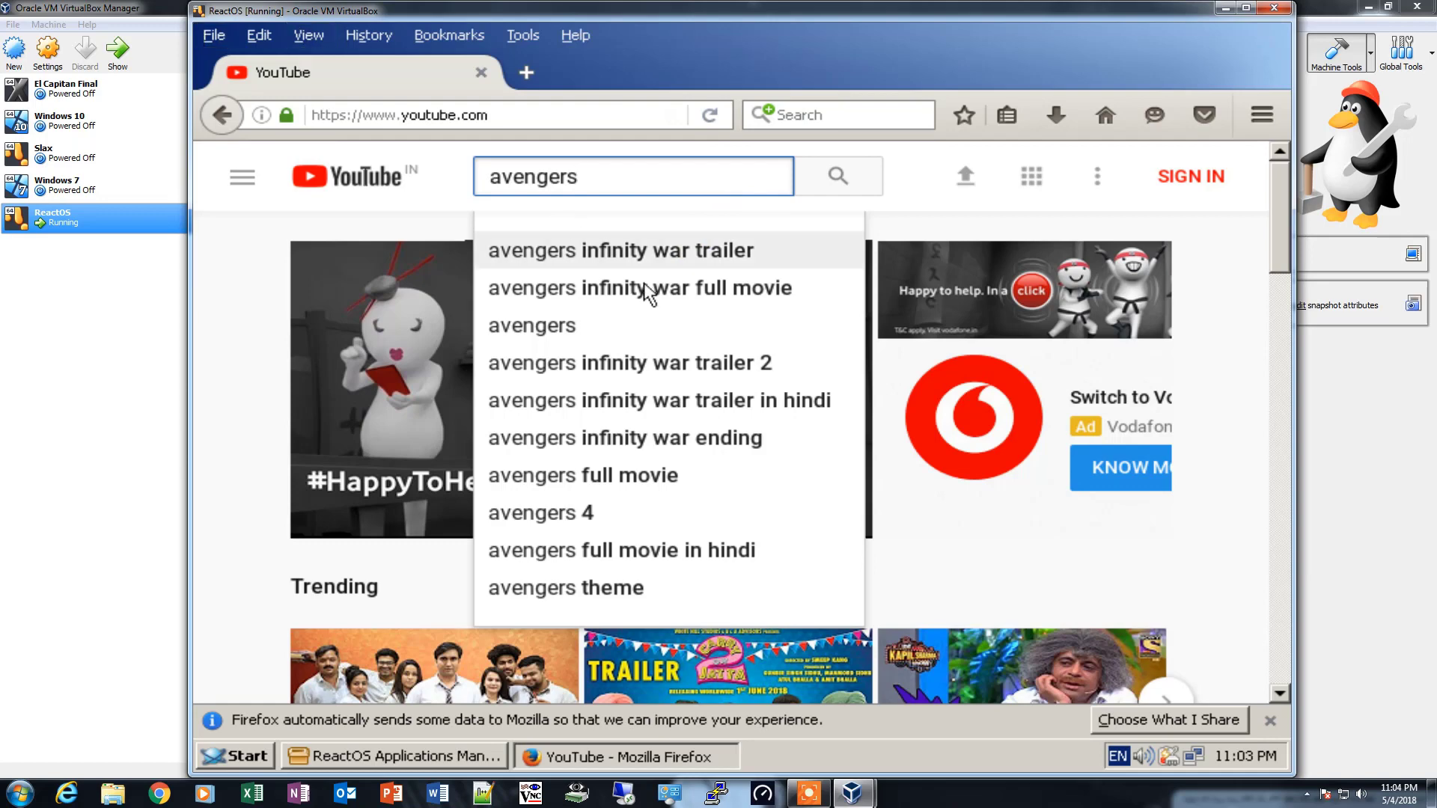
{"action": "left_click", "coordinate": [634, 258]}
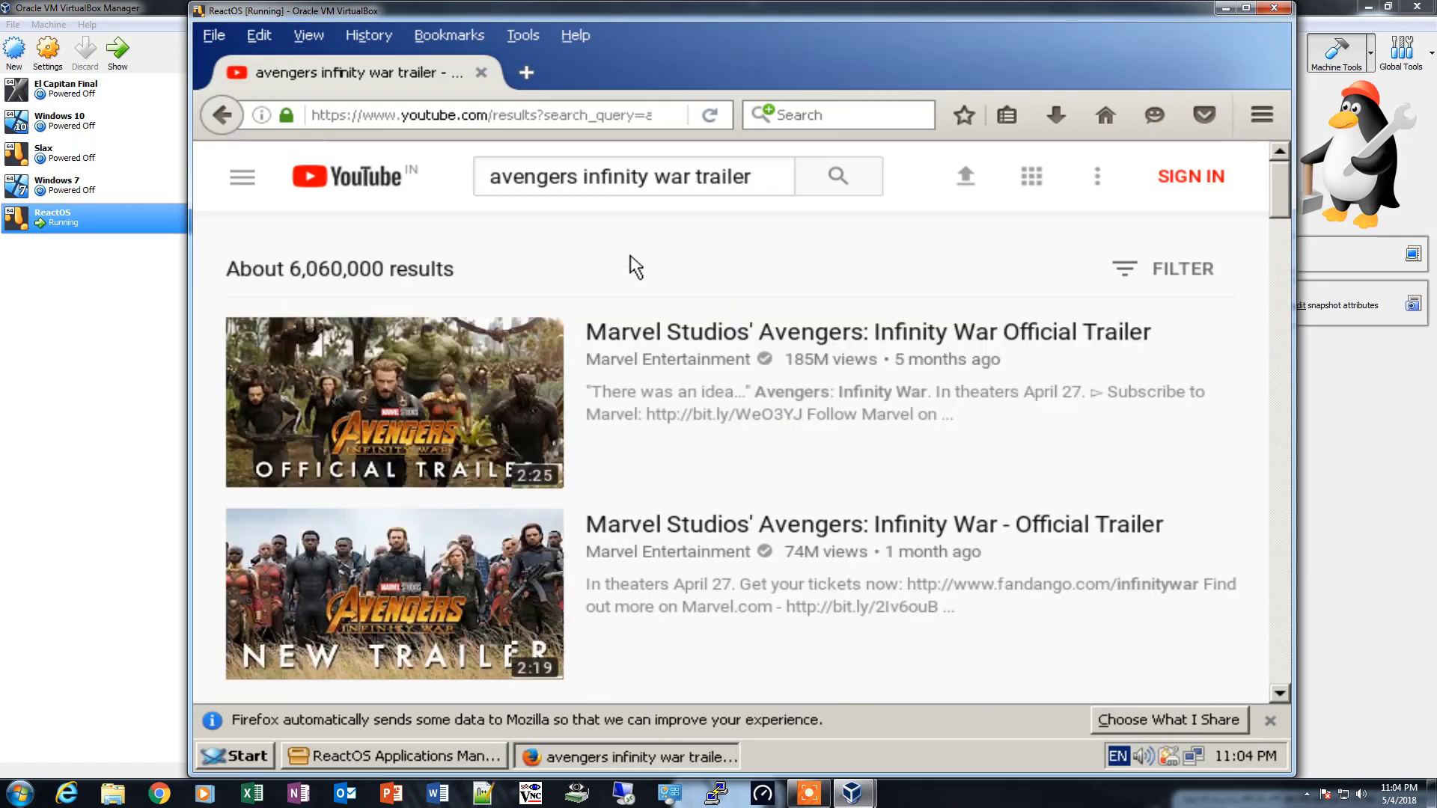
{"action": "left_click", "coordinate": [747, 335]}
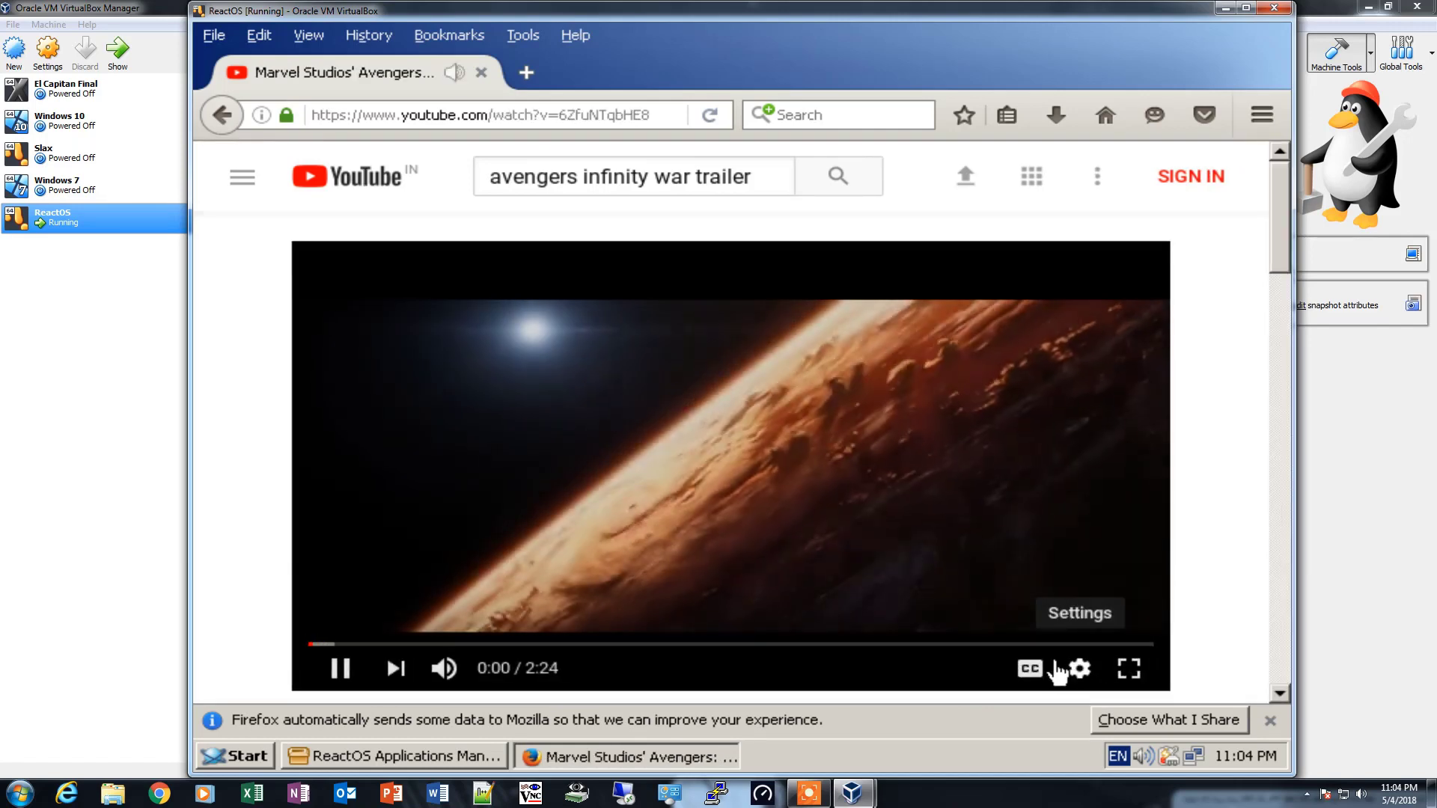
- Set the trailer's playback quality to 1080p HD
{"action": "left_click", "coordinate": [1079, 670]}
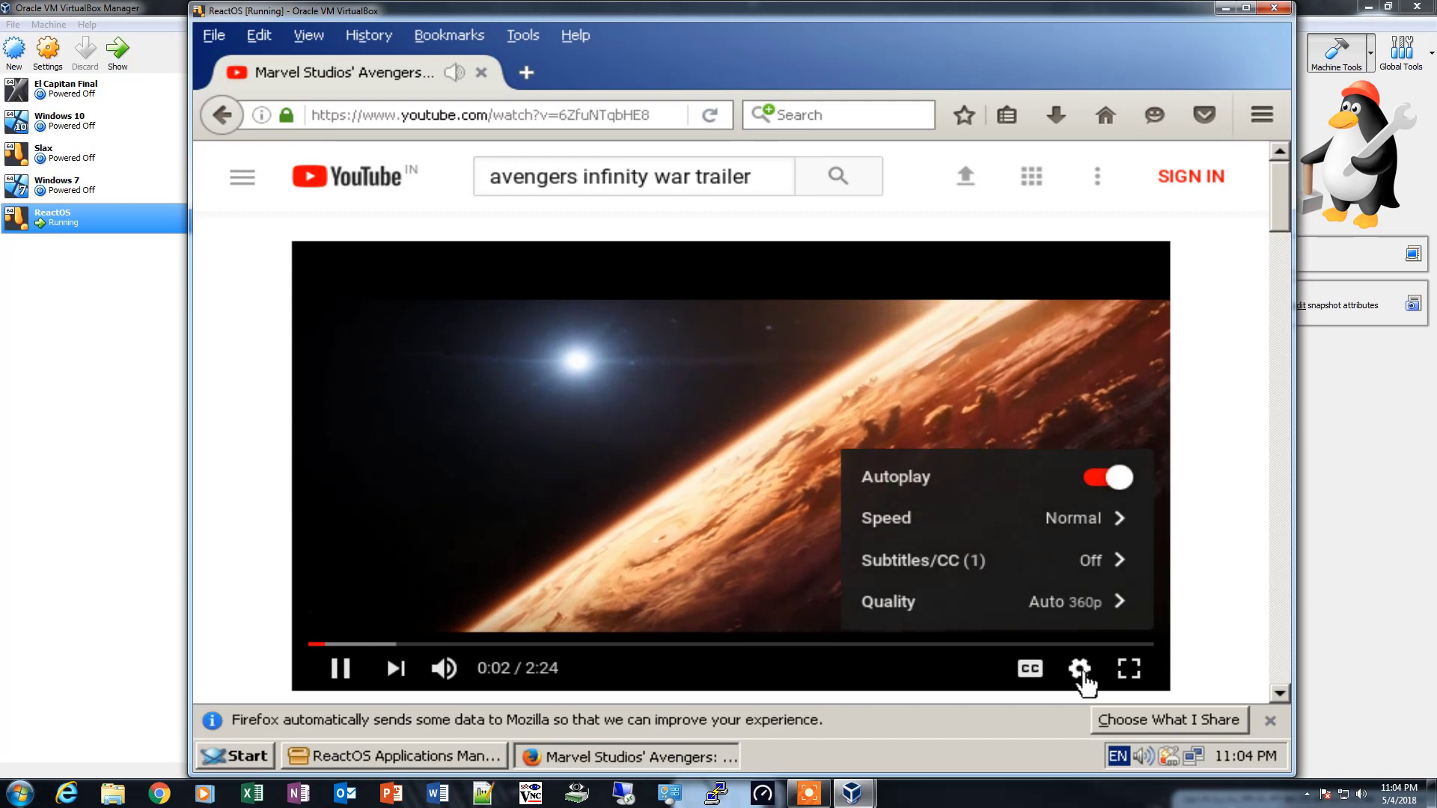
{"action": "left_click", "coordinate": [1107, 605]}
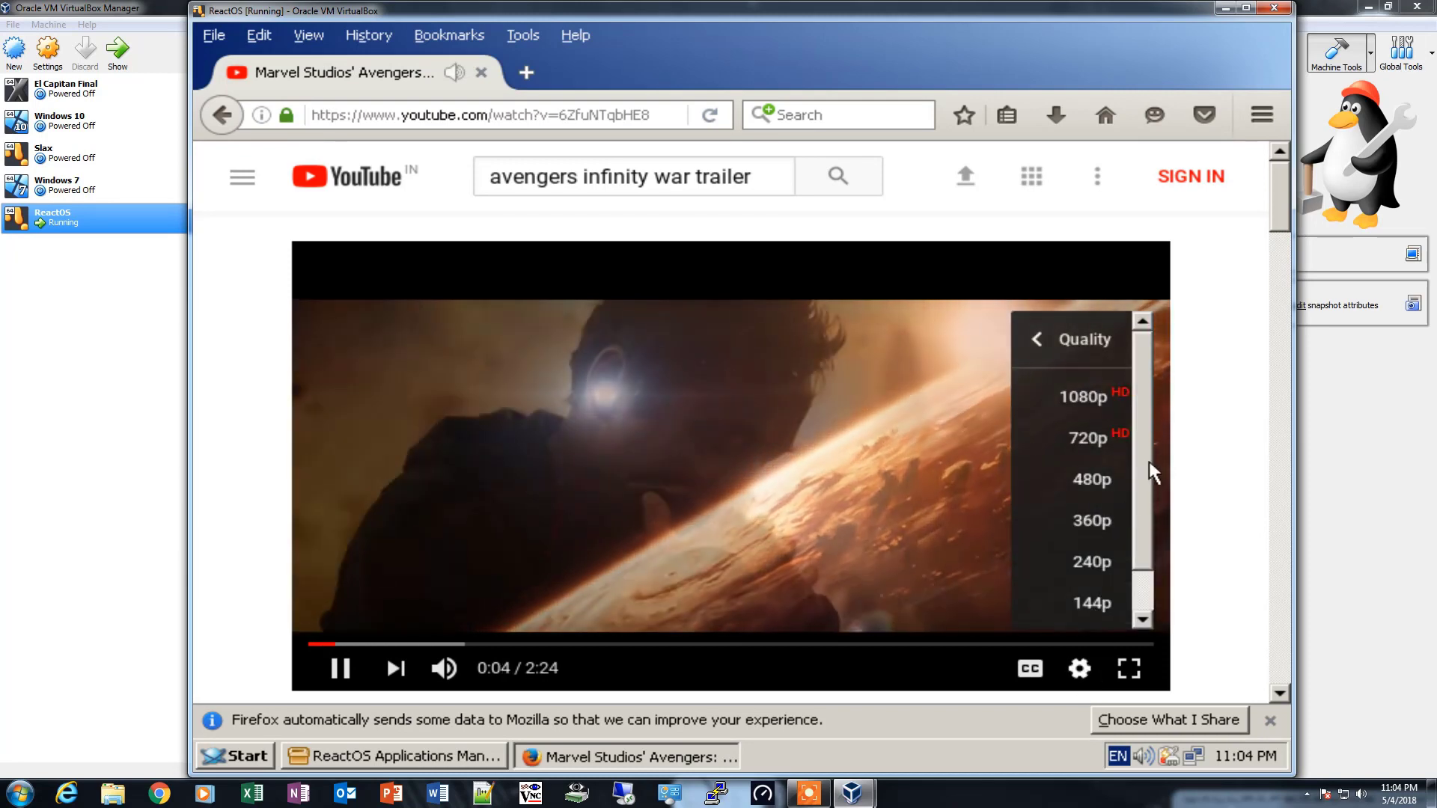
{"action": "left_click", "coordinate": [1072, 398]}
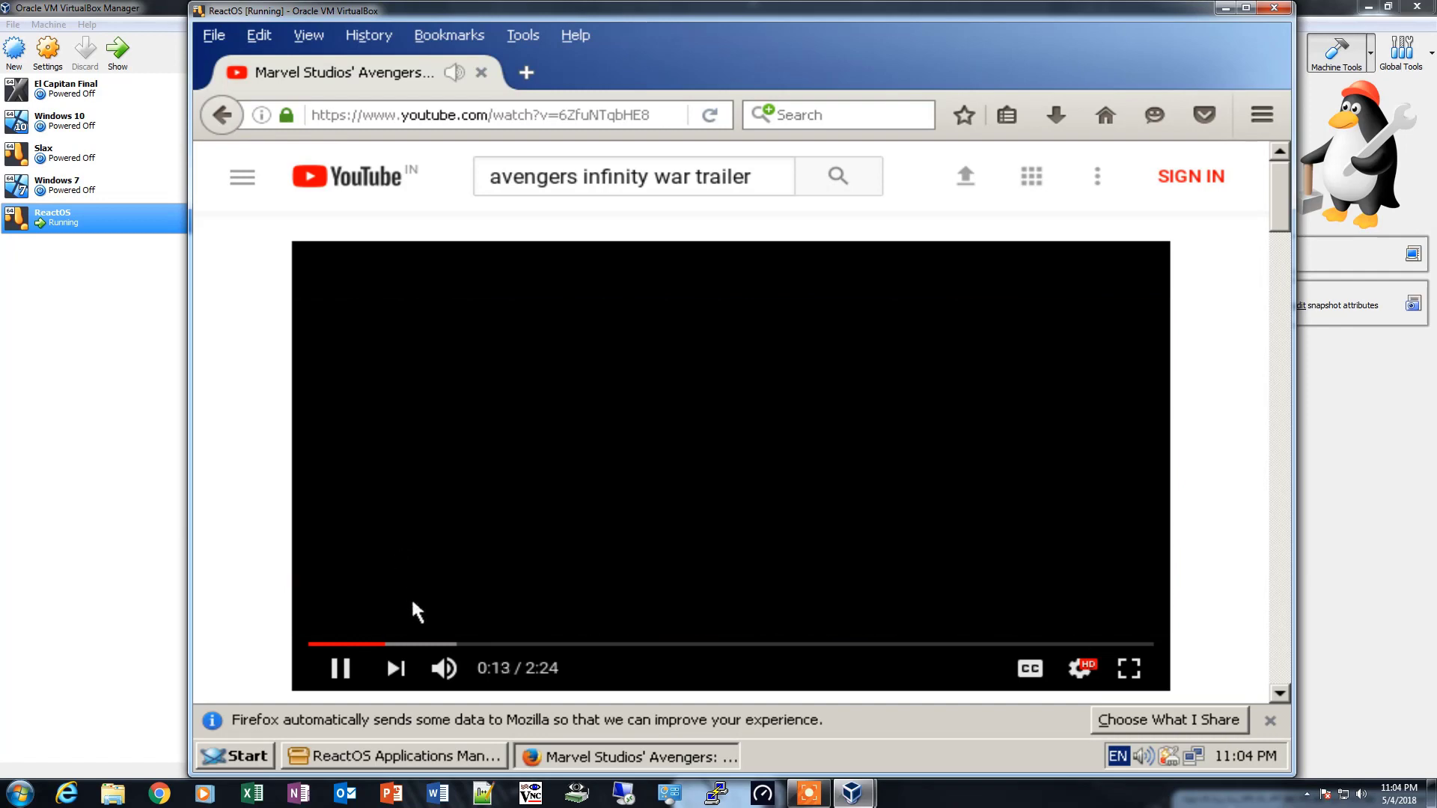
- Skip forward through the trailer in several jumps, up to about 0:45
{"action": "left_click", "coordinate": [412, 645]}
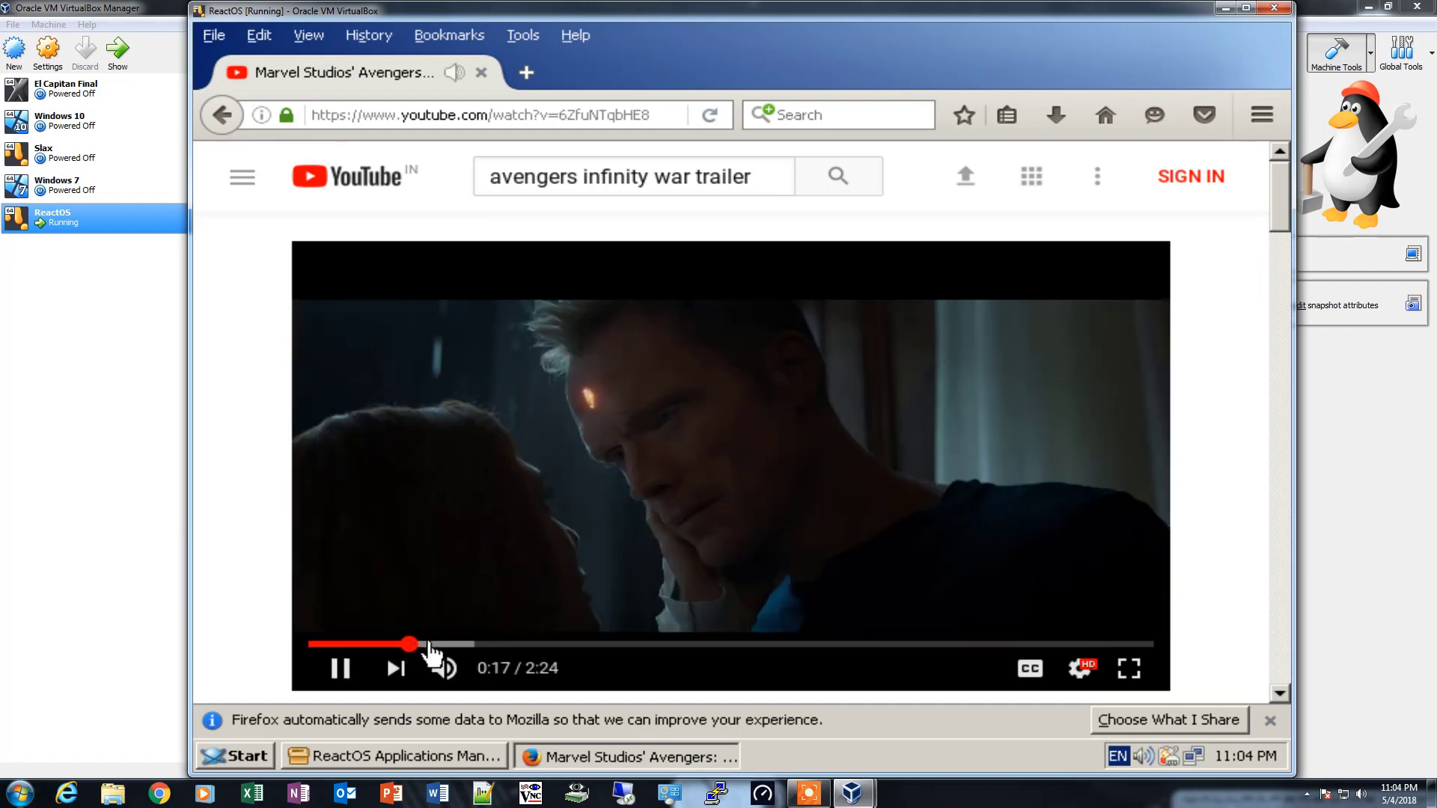
{"action": "left_click", "coordinate": [432, 645]}
{"action": "left_click", "coordinate": [468, 645]}
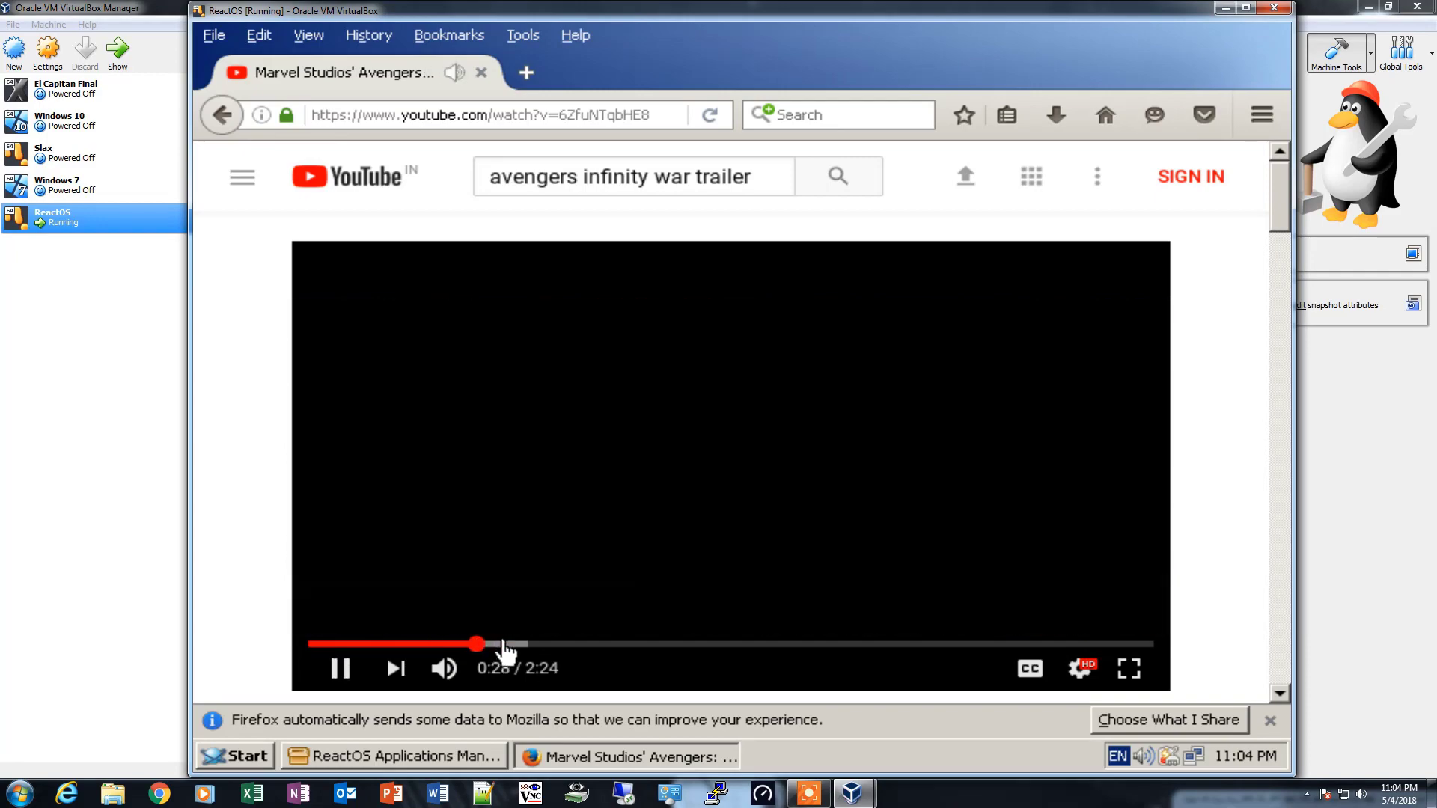
{"action": "left_click", "coordinate": [509, 645]}
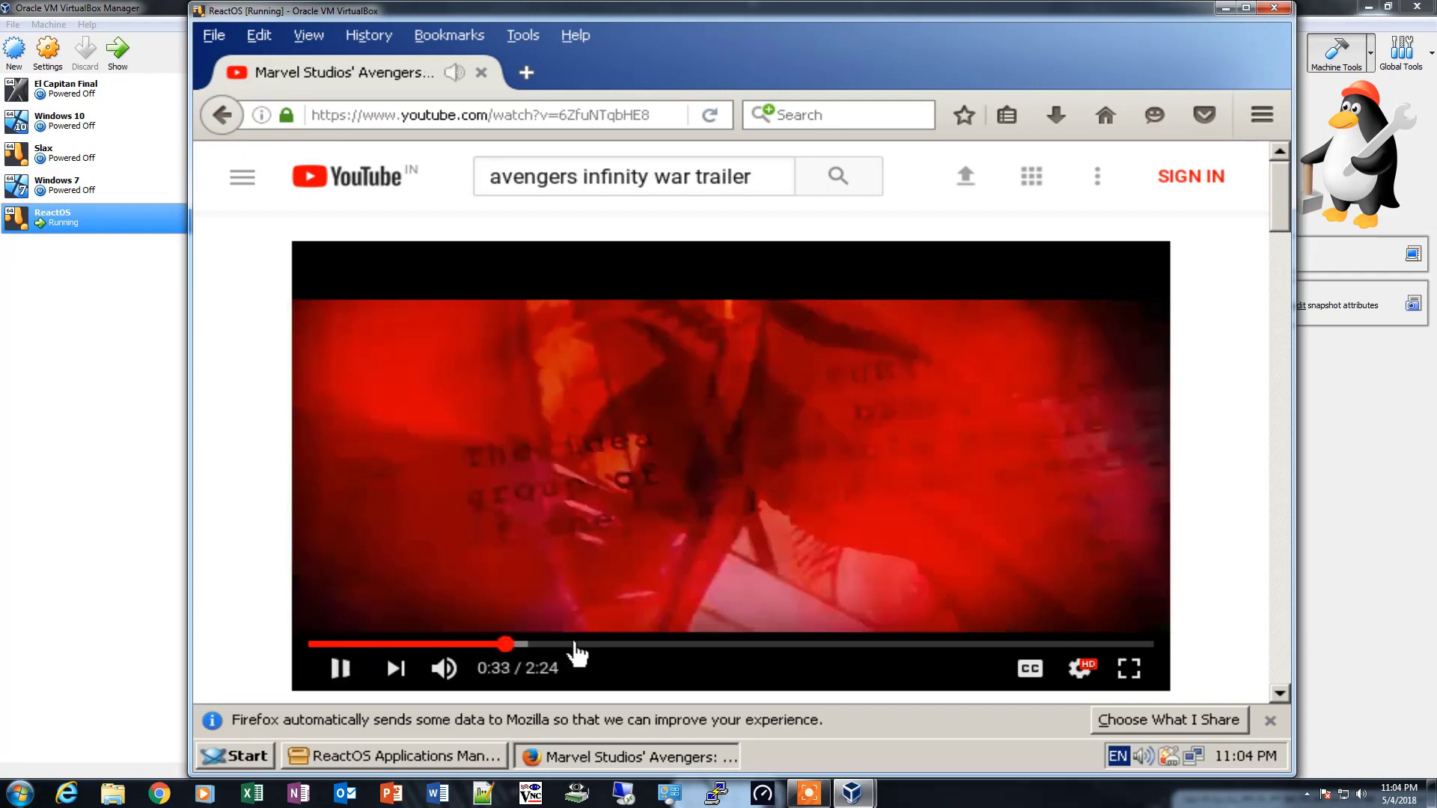
{"action": "left_click", "coordinate": [575, 645]}
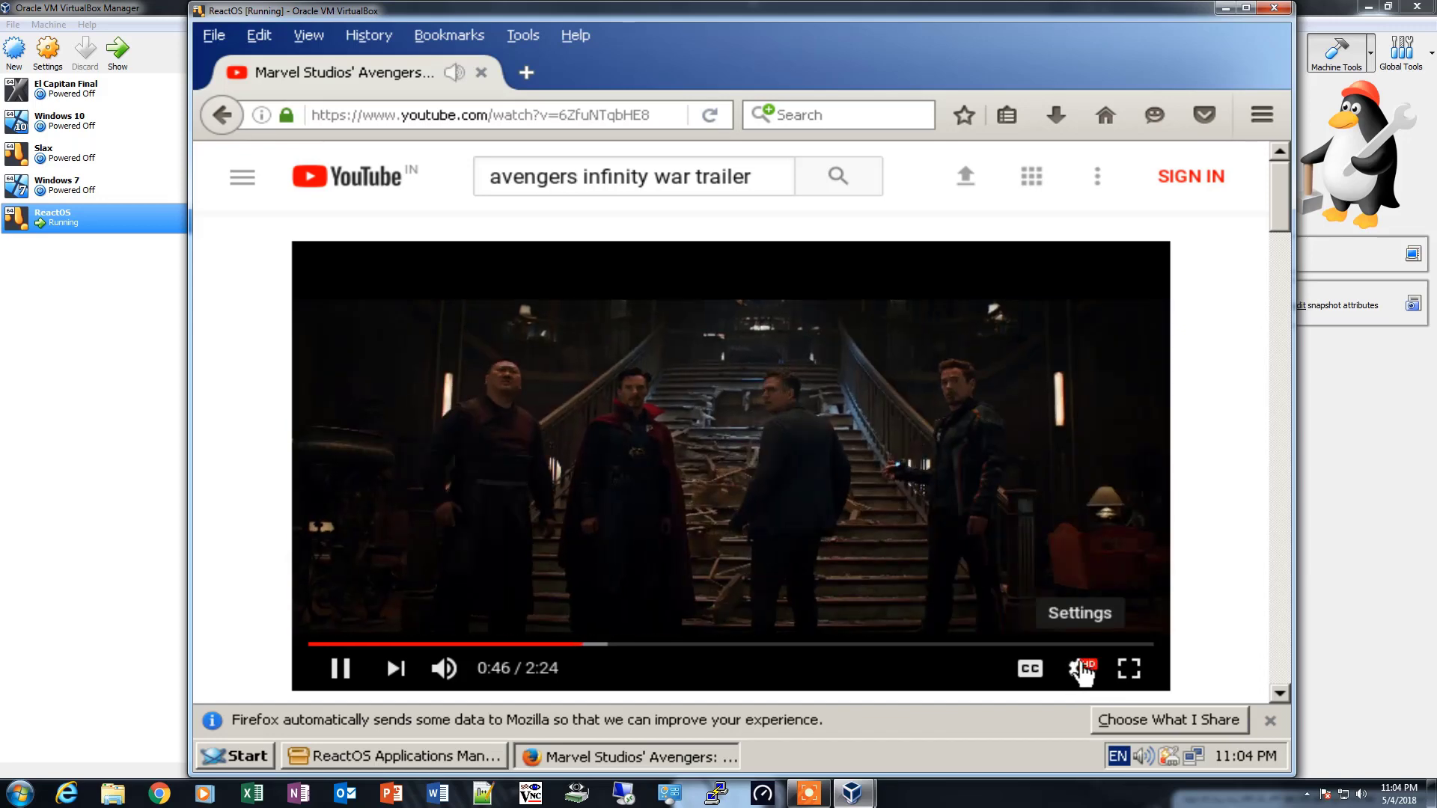
- Search YouTube for "4k video" and open the 4K VIDEO ultrahd hdr sony nature demo by 4K Eye
{"action": "left_click", "coordinate": [575, 182]}
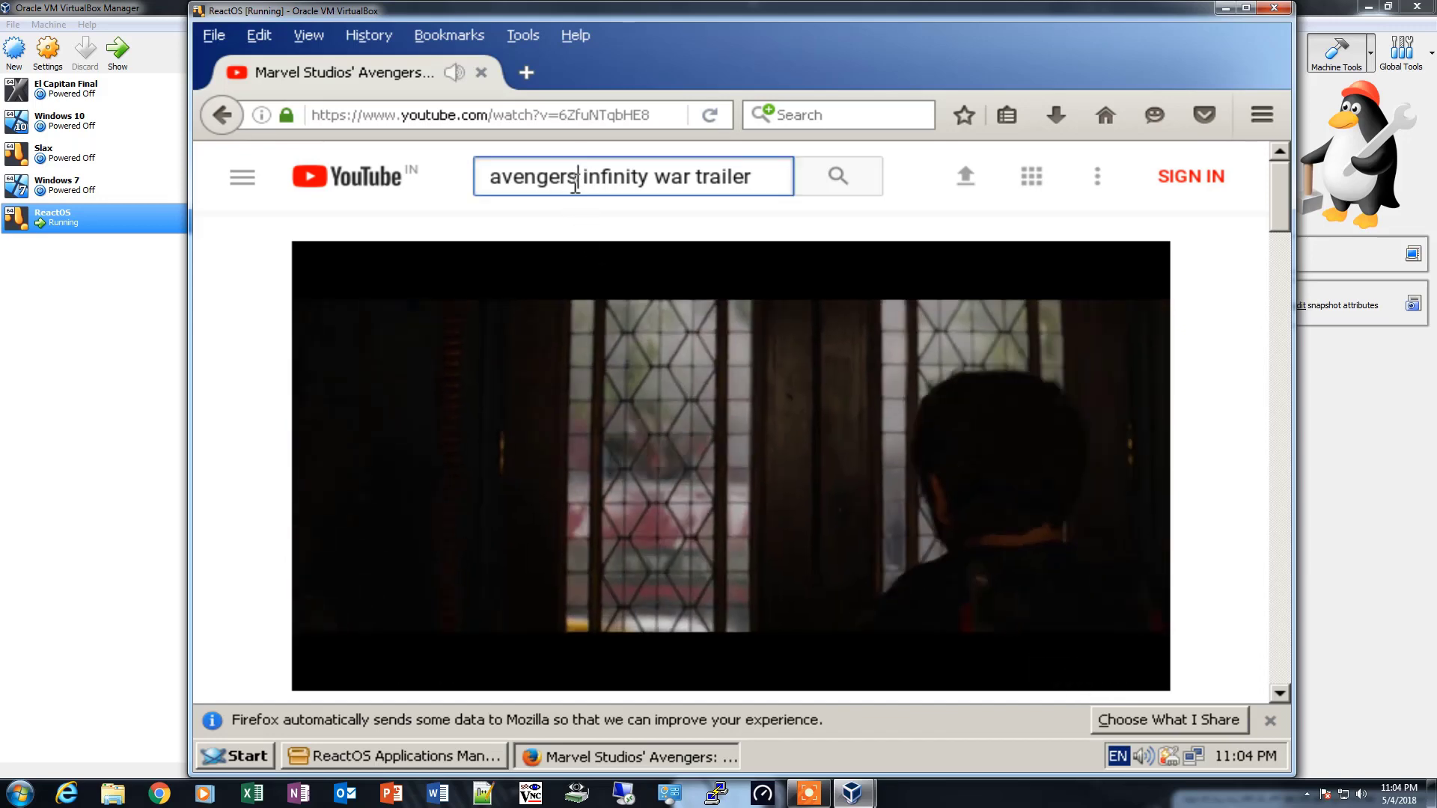
{"action": "triple_click", "coordinate": [574, 182]}
{"action": "type", "text": "4k video"}
{"action": "key", "text": "Return"}
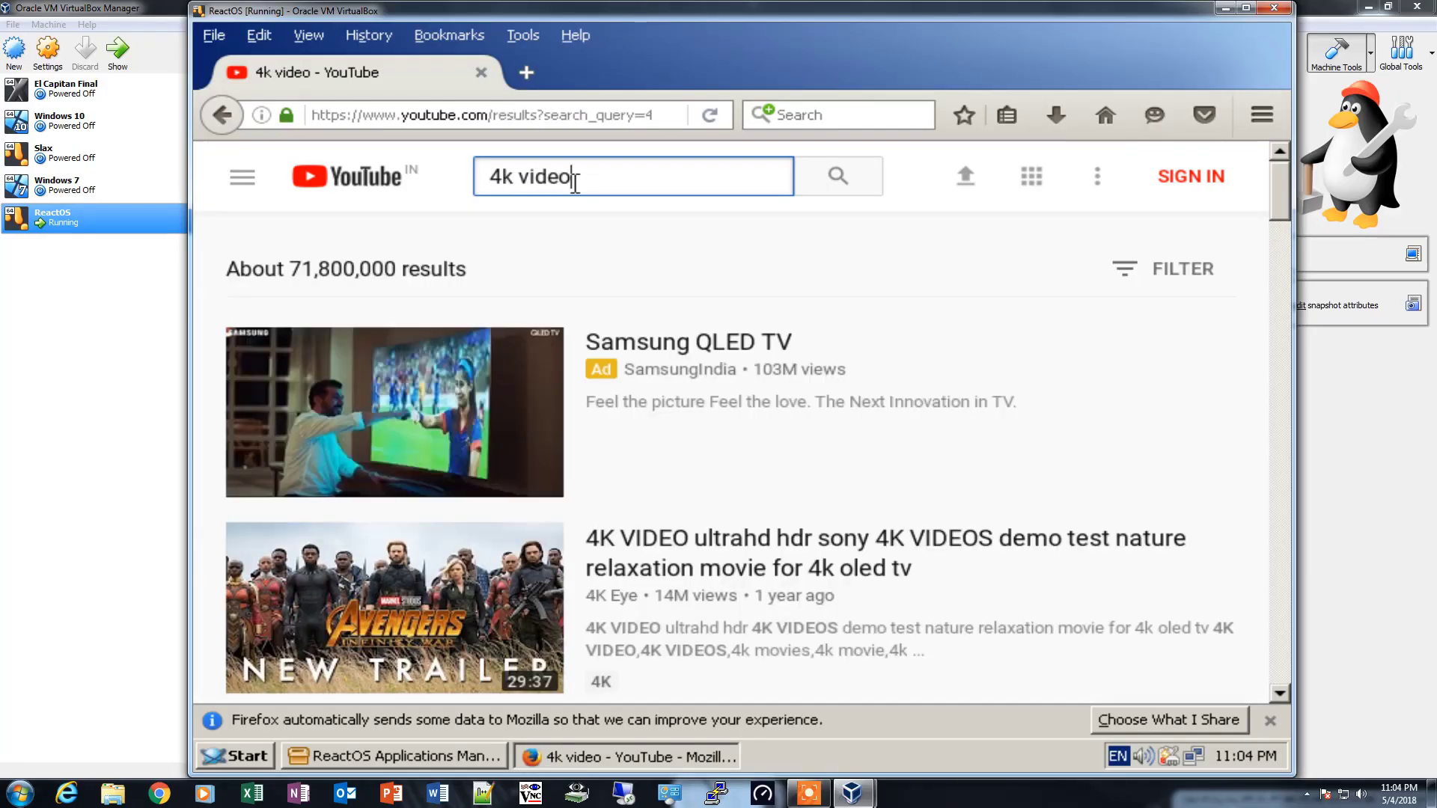
{"action": "left_click", "coordinate": [782, 576]}
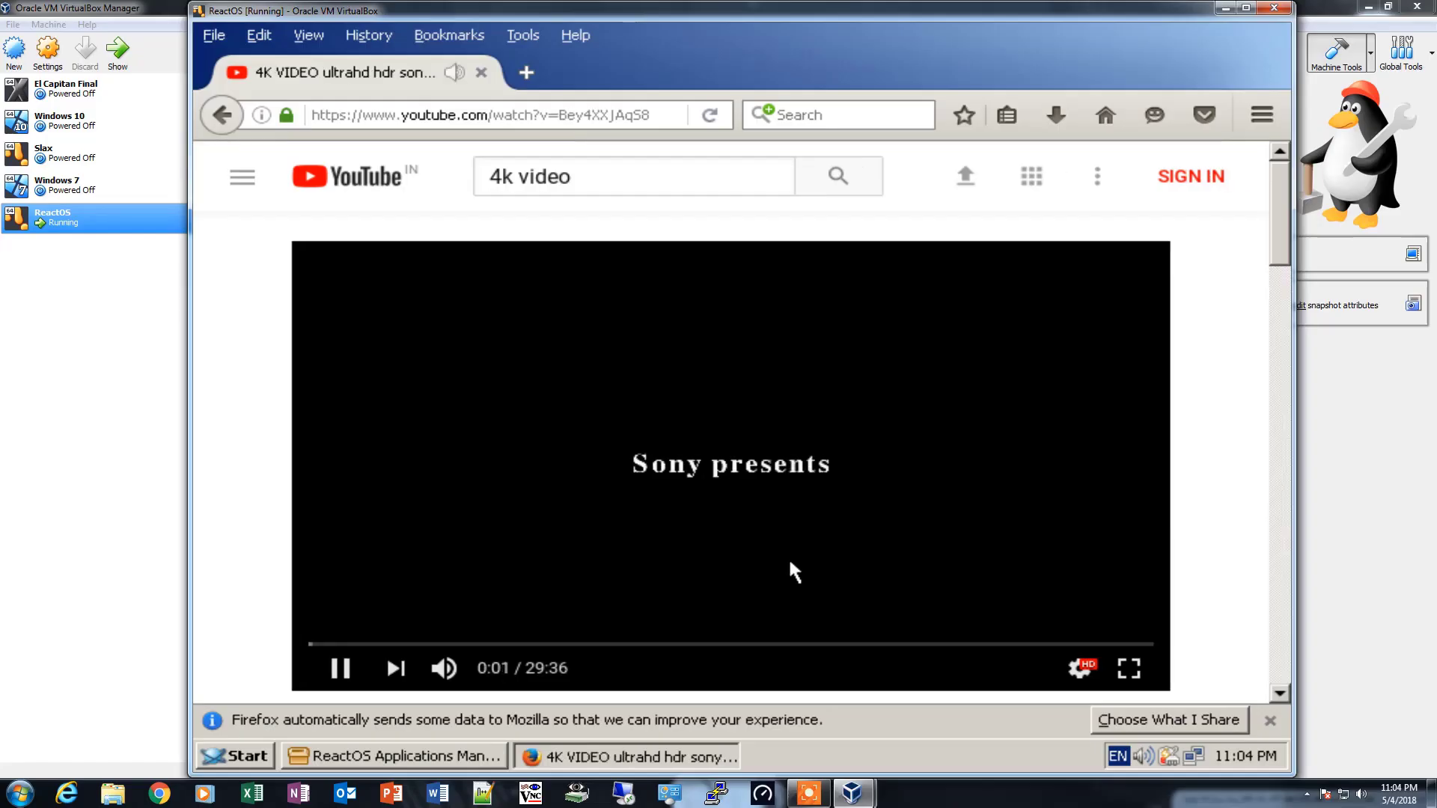
- Set the video's playback quality to 2160p 4K and dismiss Firefox's data-sharing notice
{"action": "left_click", "coordinate": [1080, 673]}
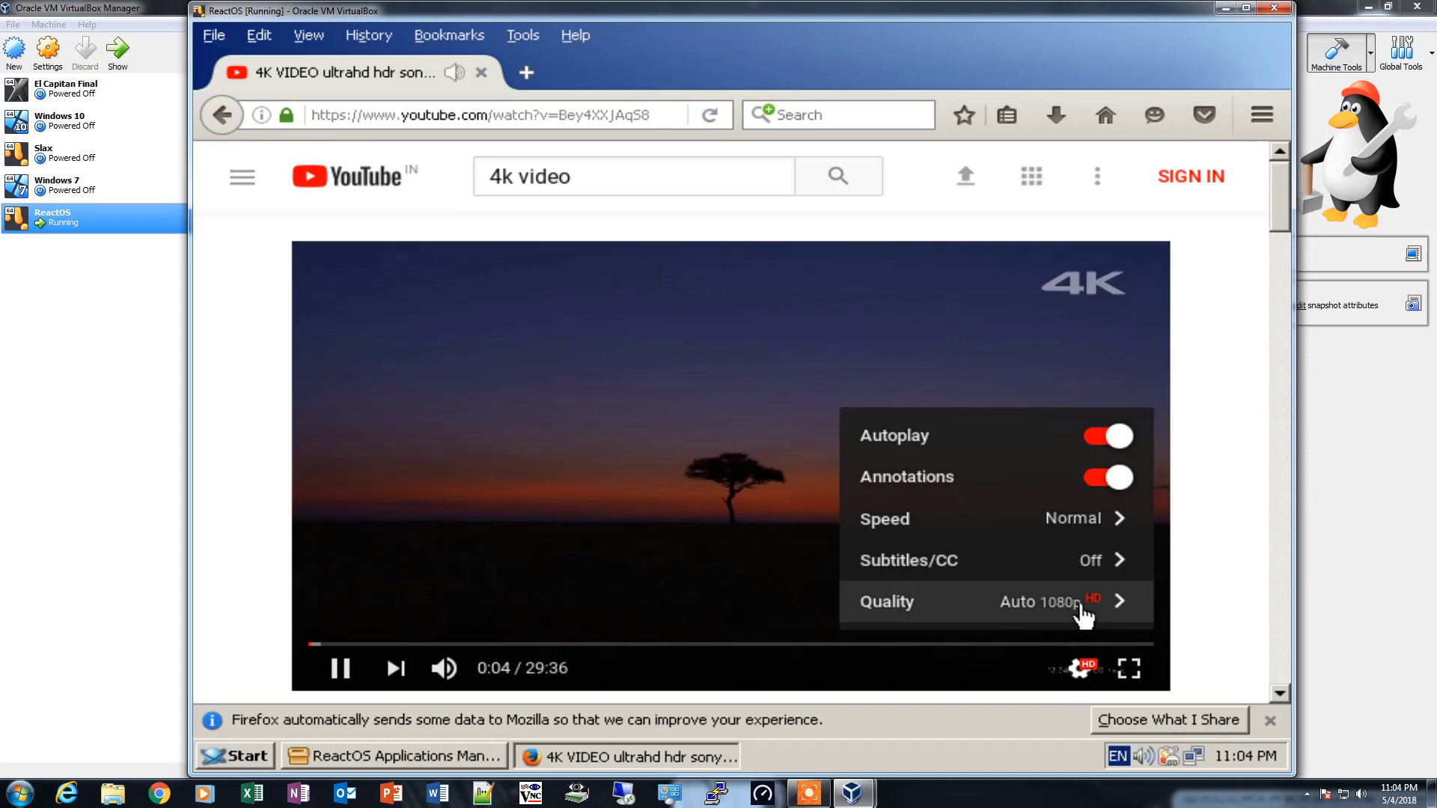
{"action": "left_click", "coordinate": [1083, 607]}
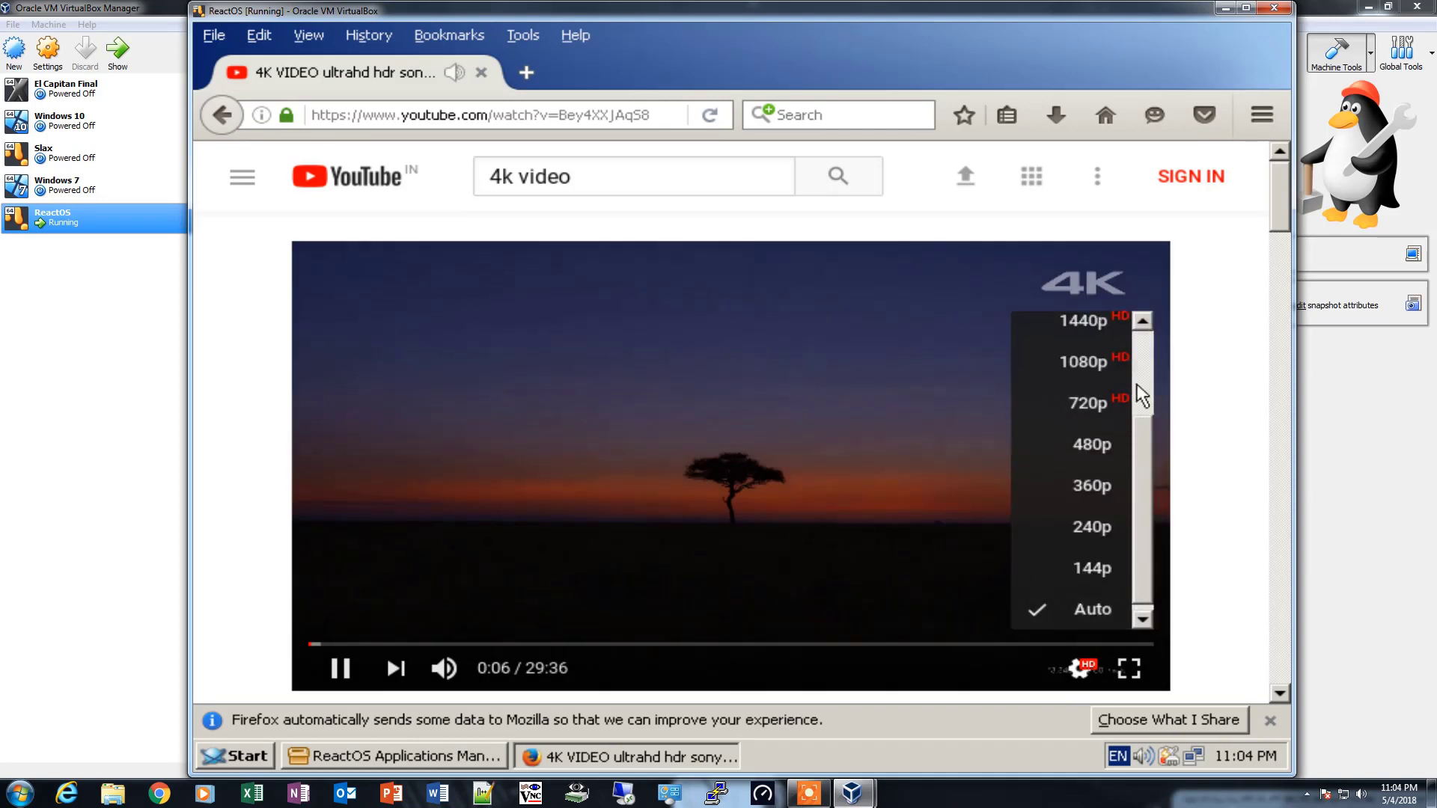
{"action": "left_click_drag", "start_coordinate": [1146, 417], "coordinate": [1139, 357]}
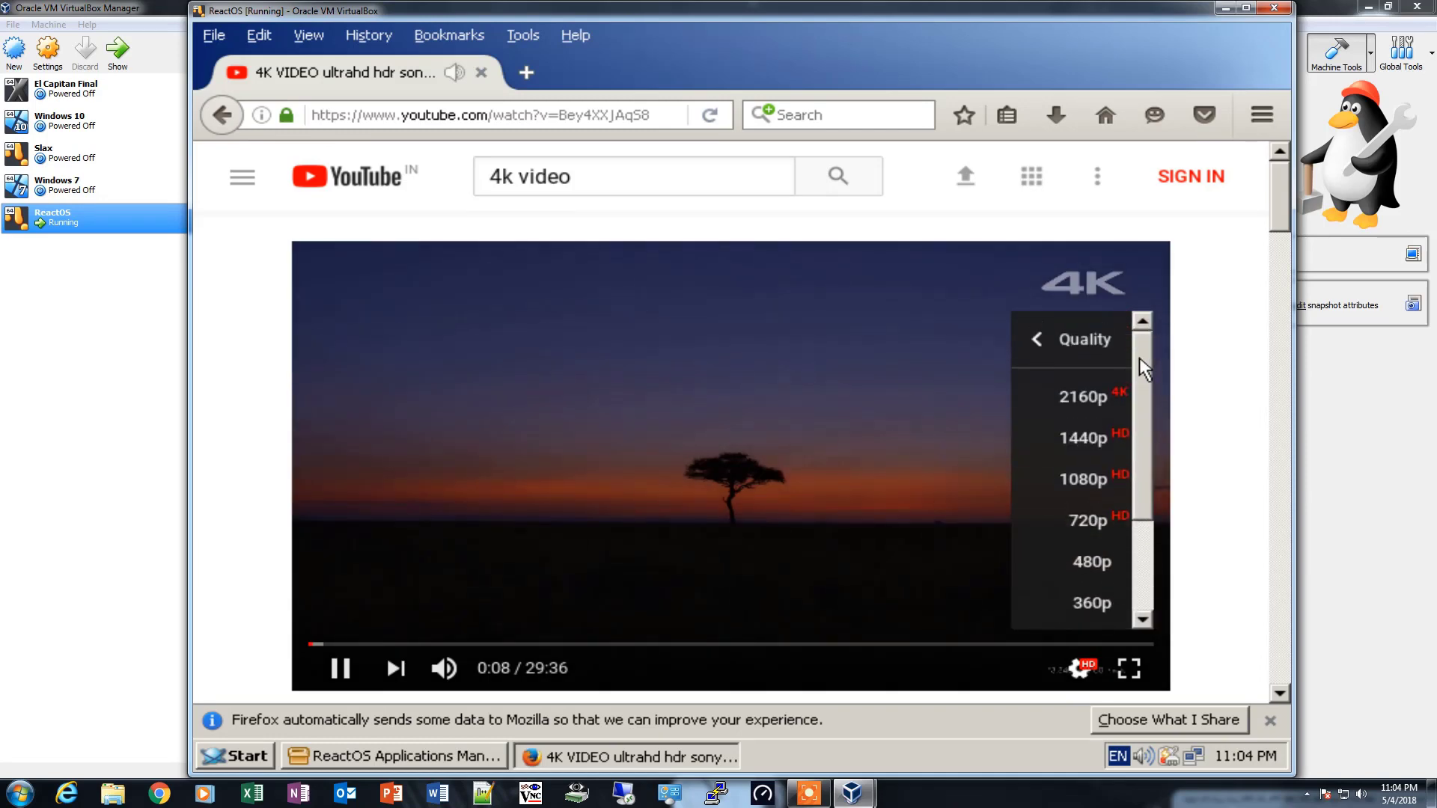
{"action": "left_click", "coordinate": [1093, 400]}
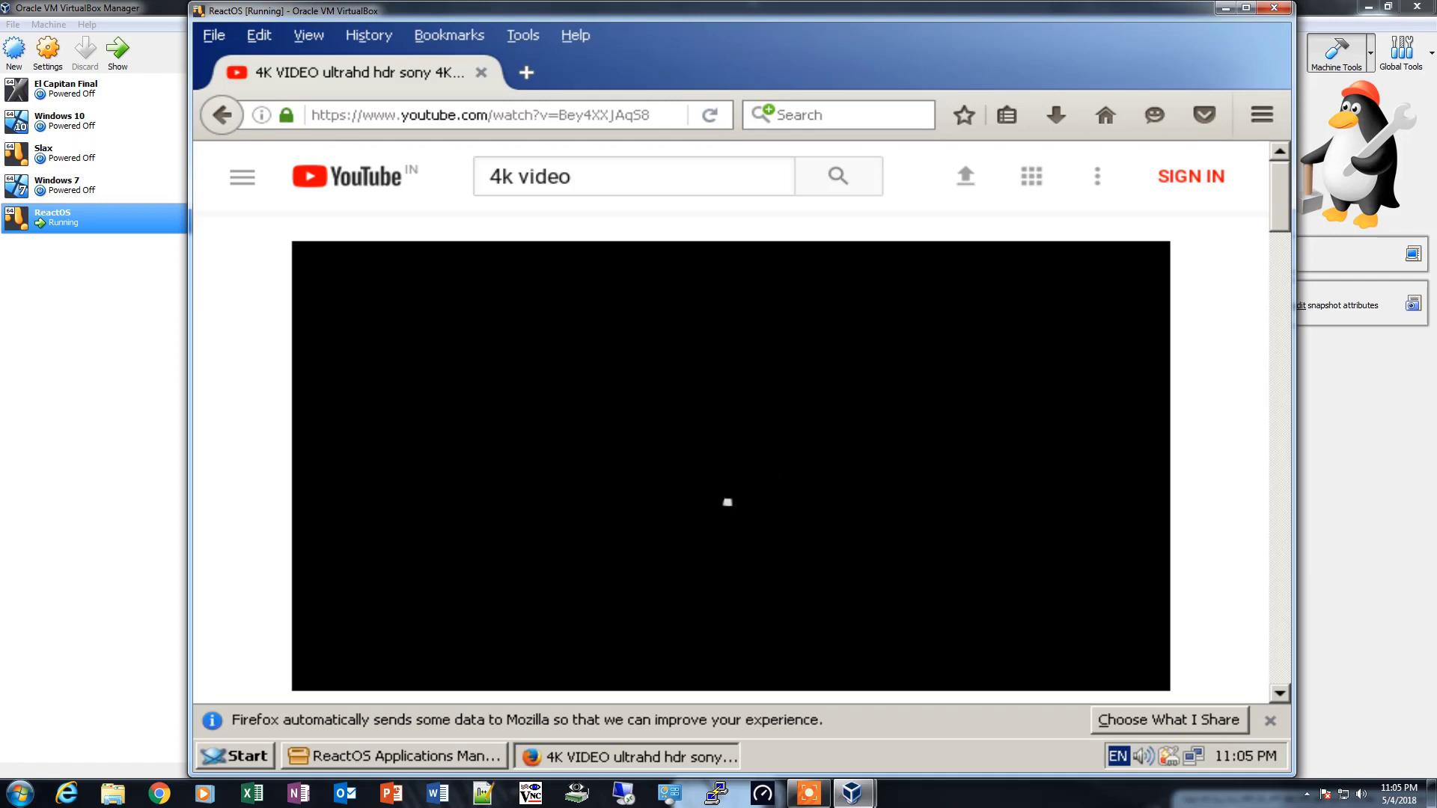
{"action": "left_click", "coordinate": [1271, 720]}
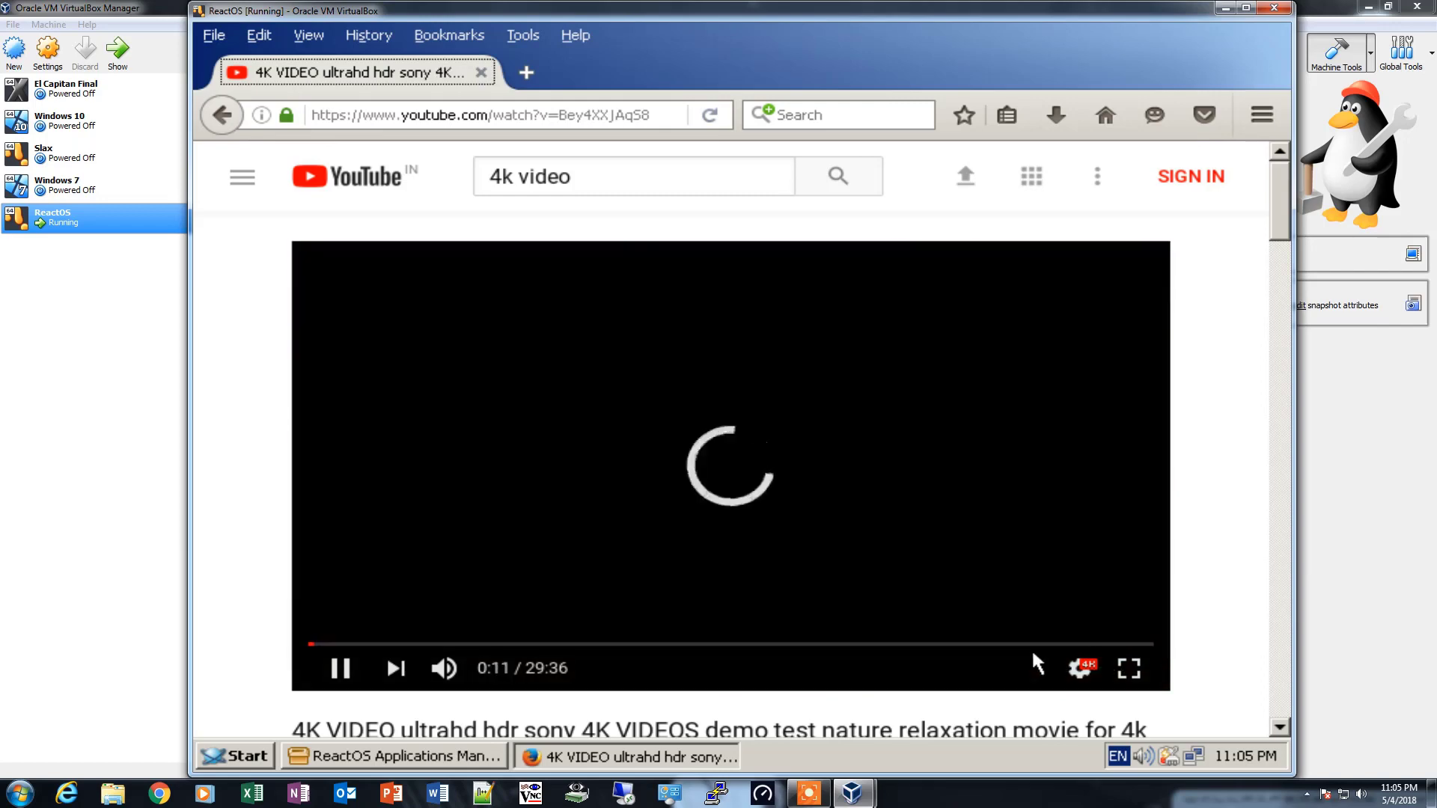
- Pause the 4K video, lower its quality to 1440p HD and resume playback
{"action": "left_click", "coordinate": [344, 674]}
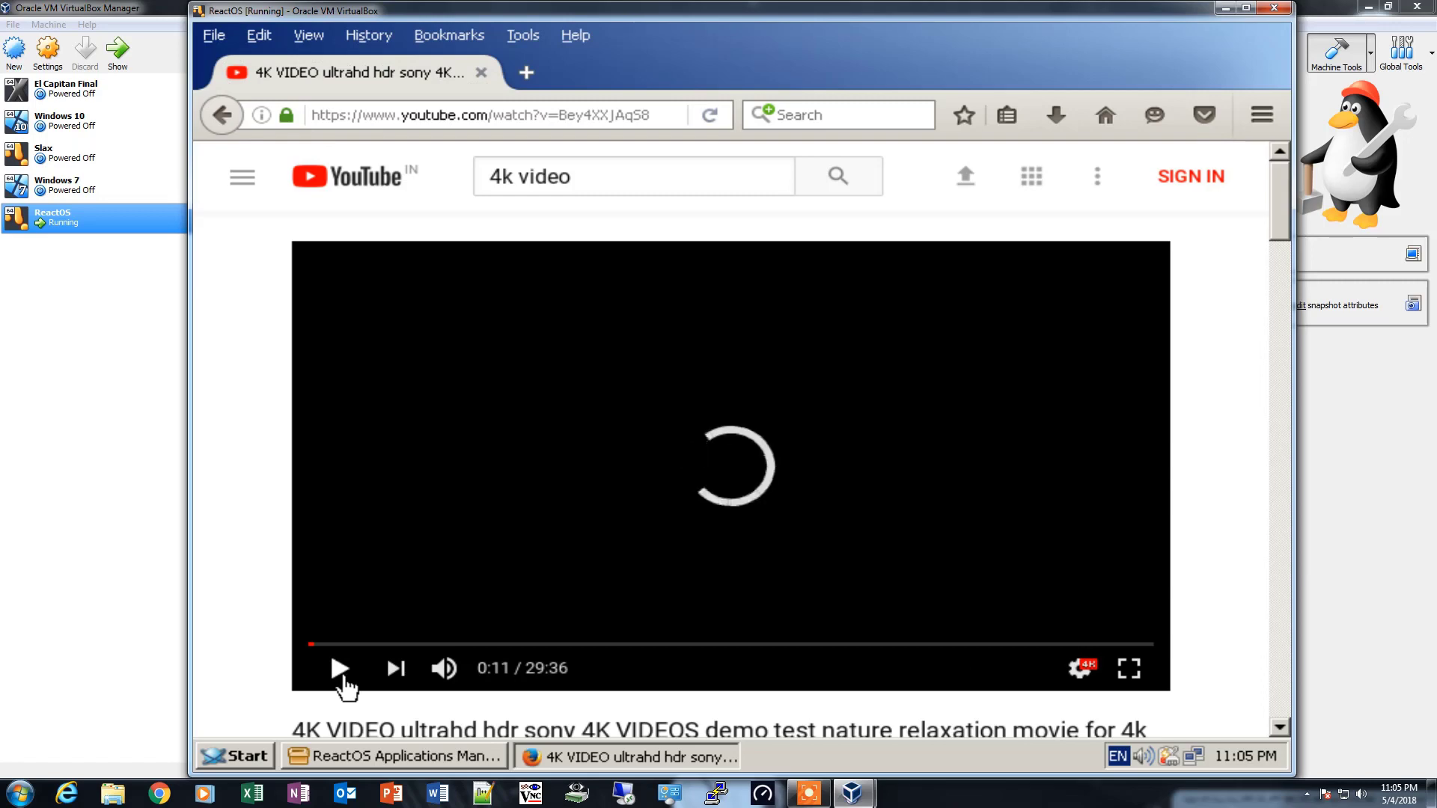
{"action": "left_click", "coordinate": [1082, 668]}
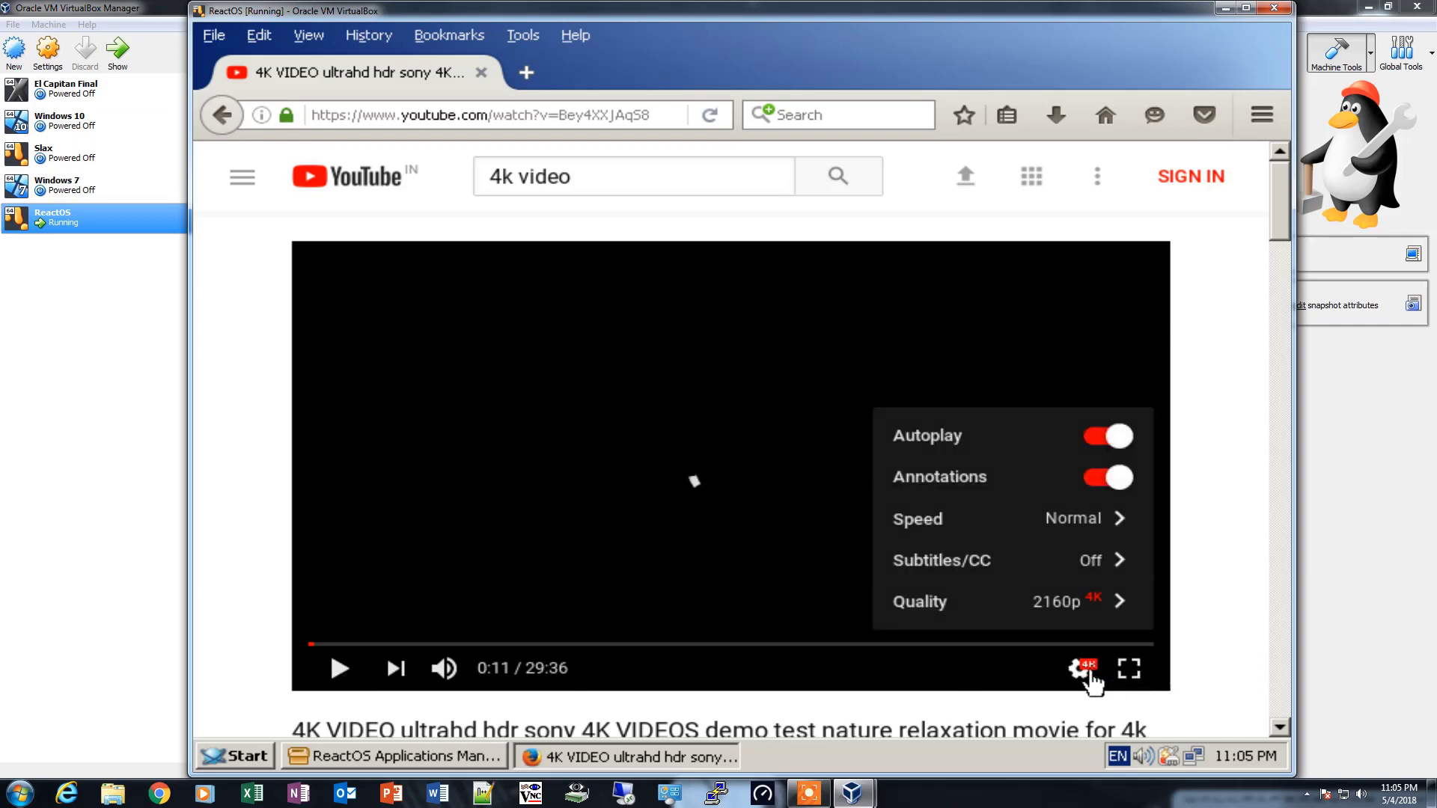
{"action": "left_click", "coordinate": [1119, 601]}
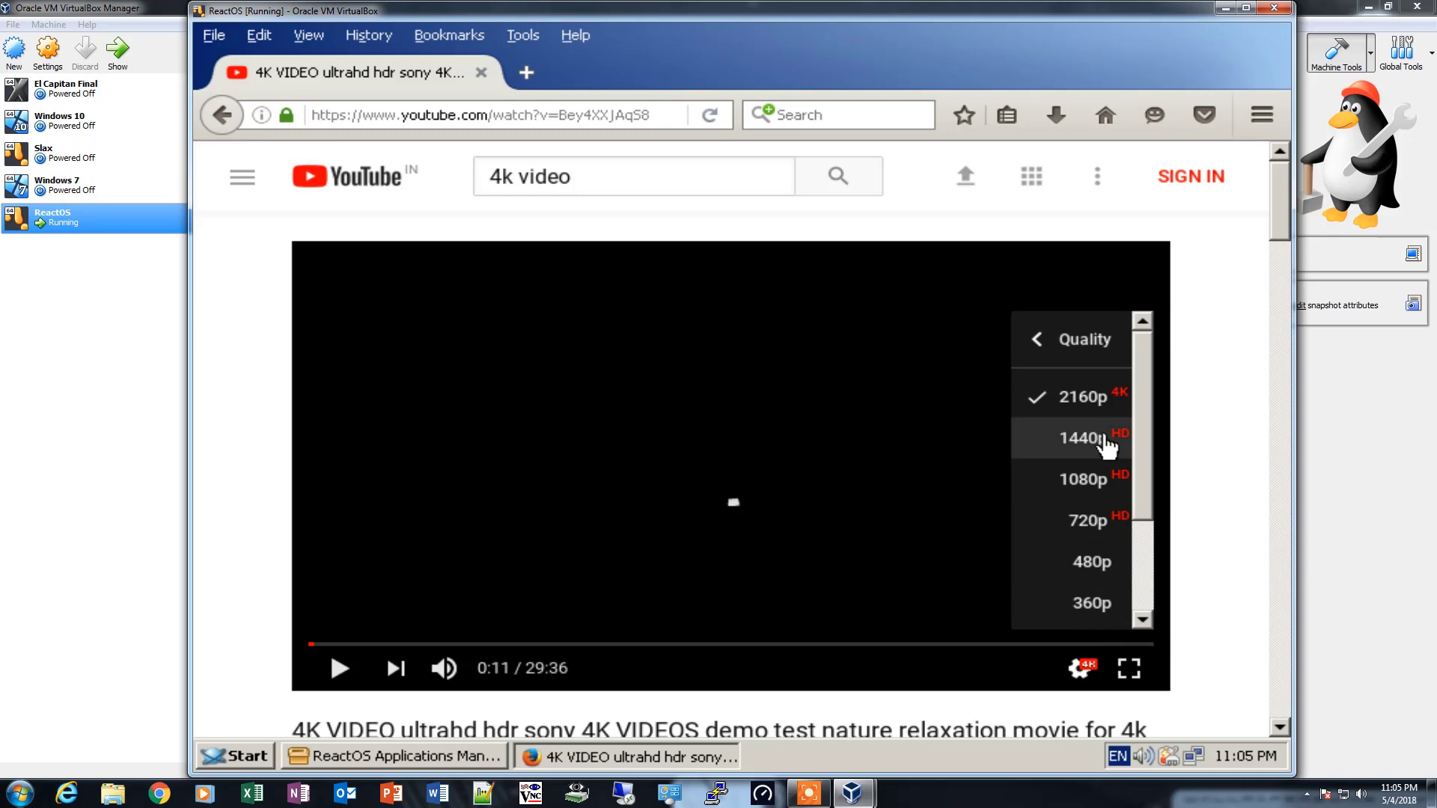
{"action": "left_click", "coordinate": [1107, 441]}
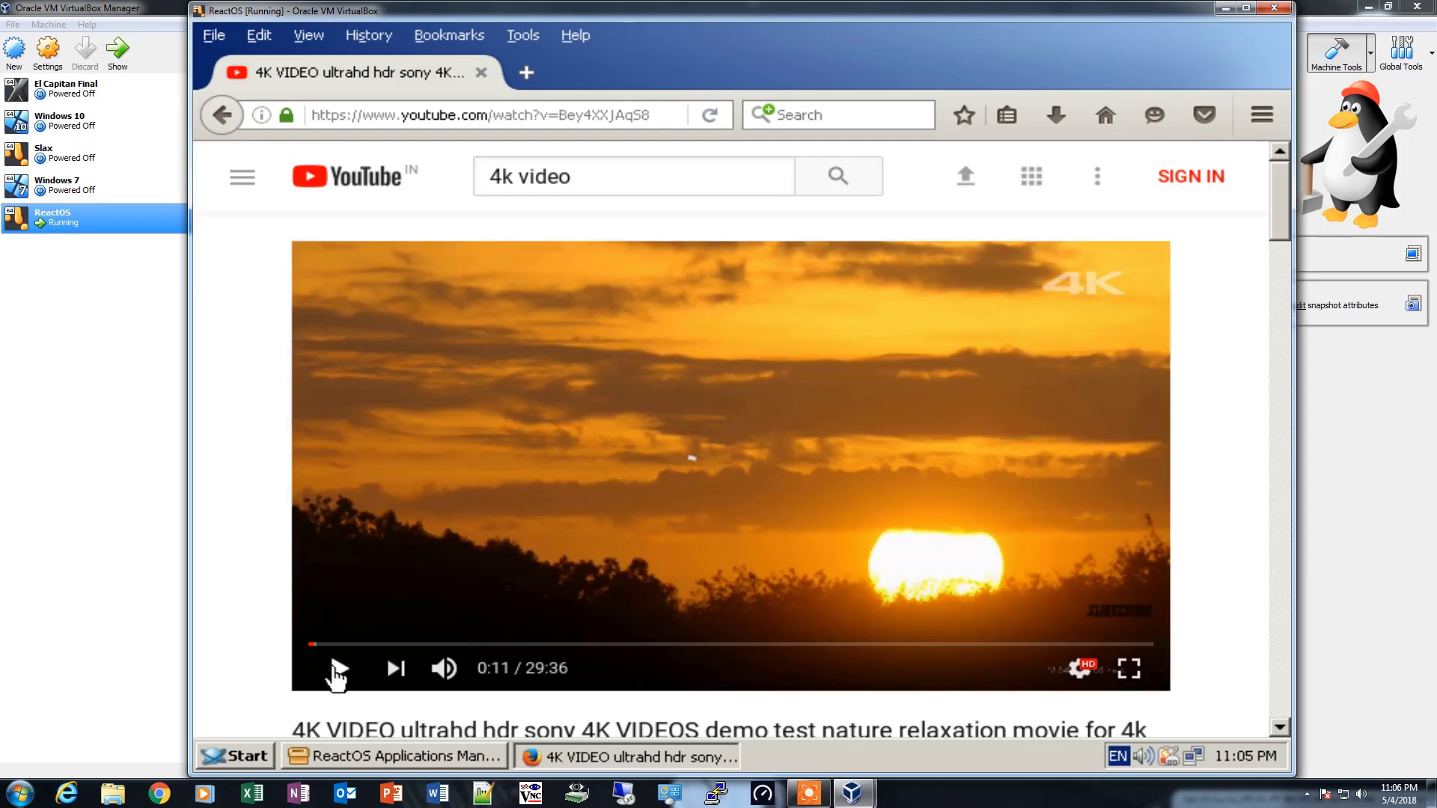
{"action": "left_click", "coordinate": [338, 668]}
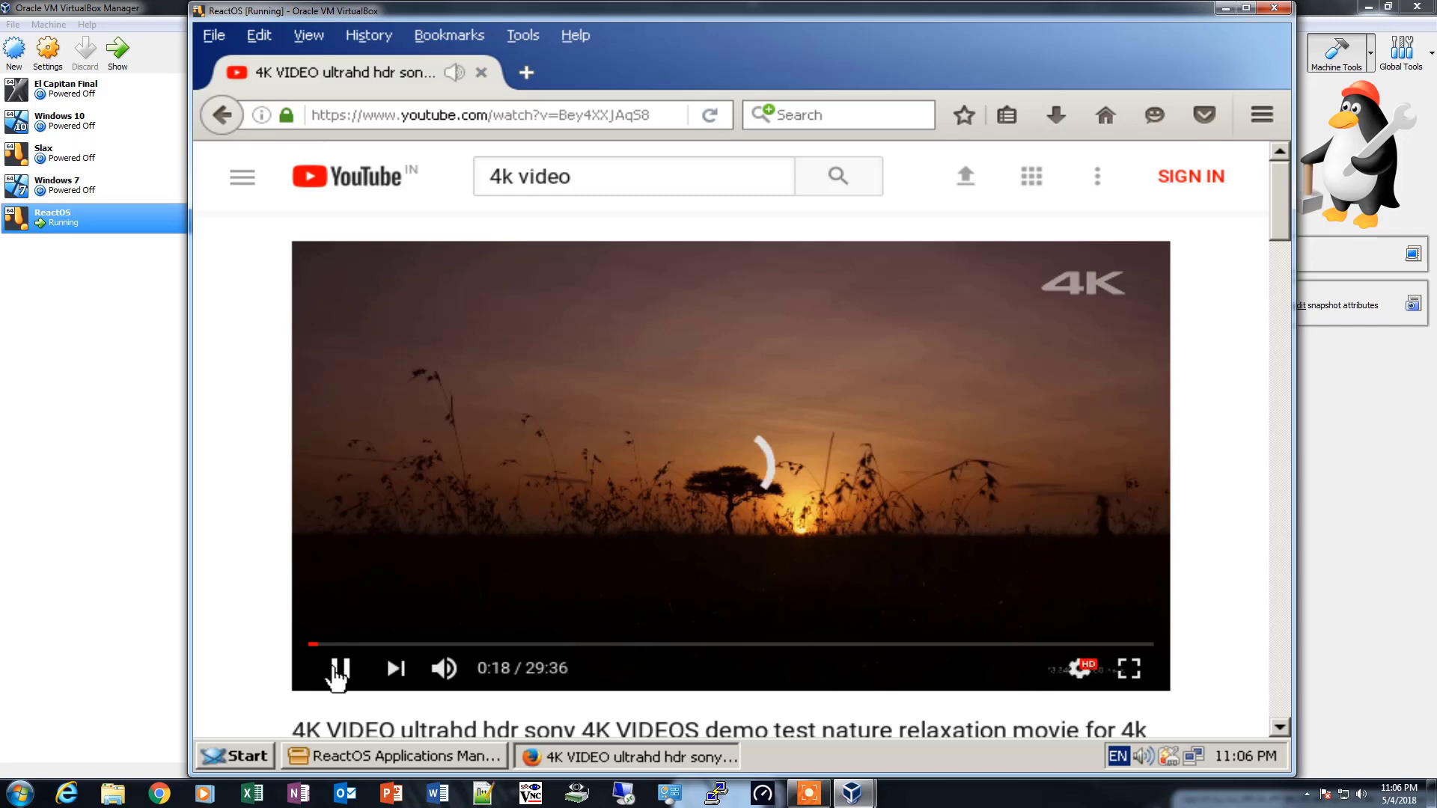
- Close Firefox and mark Winamp in the Audio category and VLC media player in the Video category of ReactOS Applications Manager
{"action": "left_click", "coordinate": [1283, 35]}
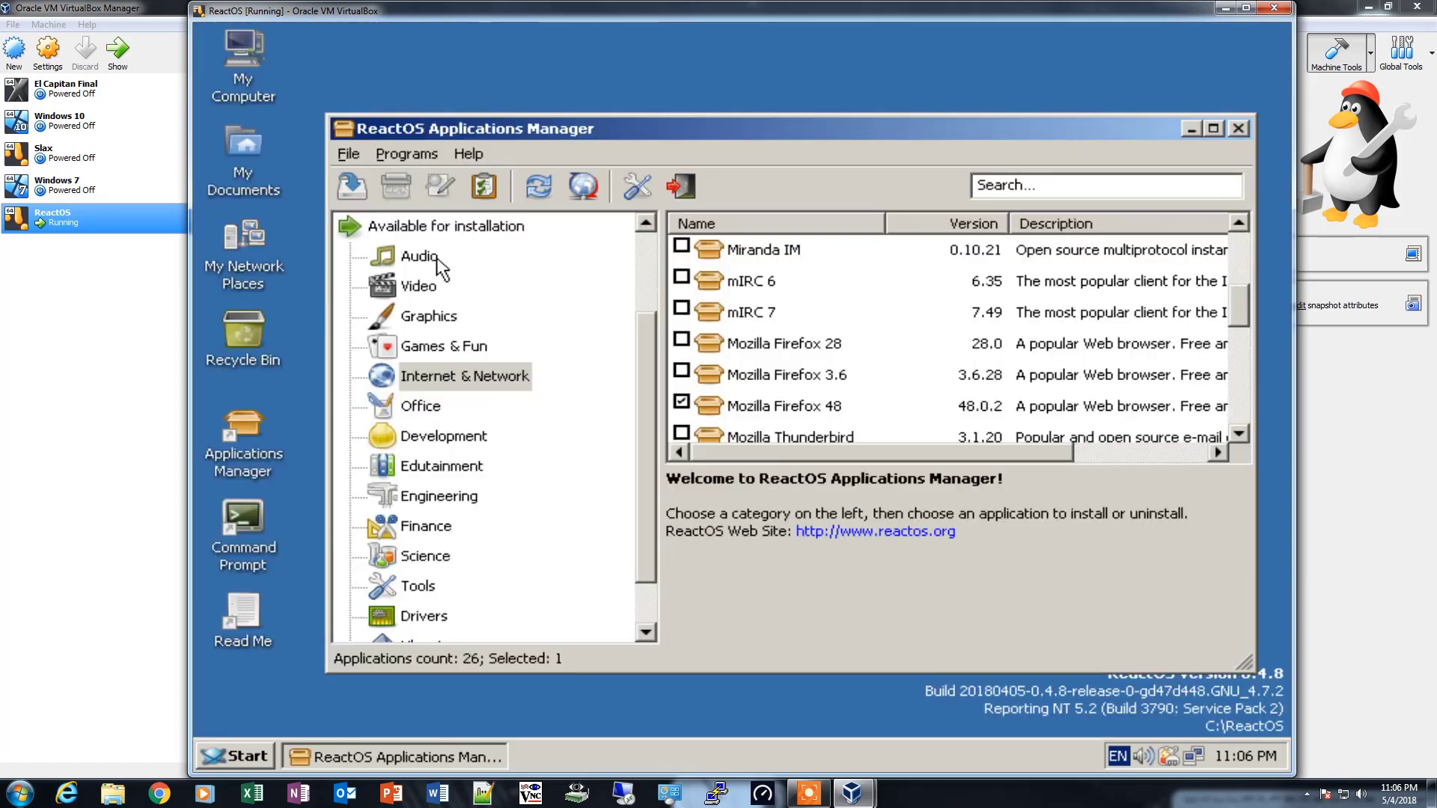
{"action": "left_click", "coordinate": [408, 257]}
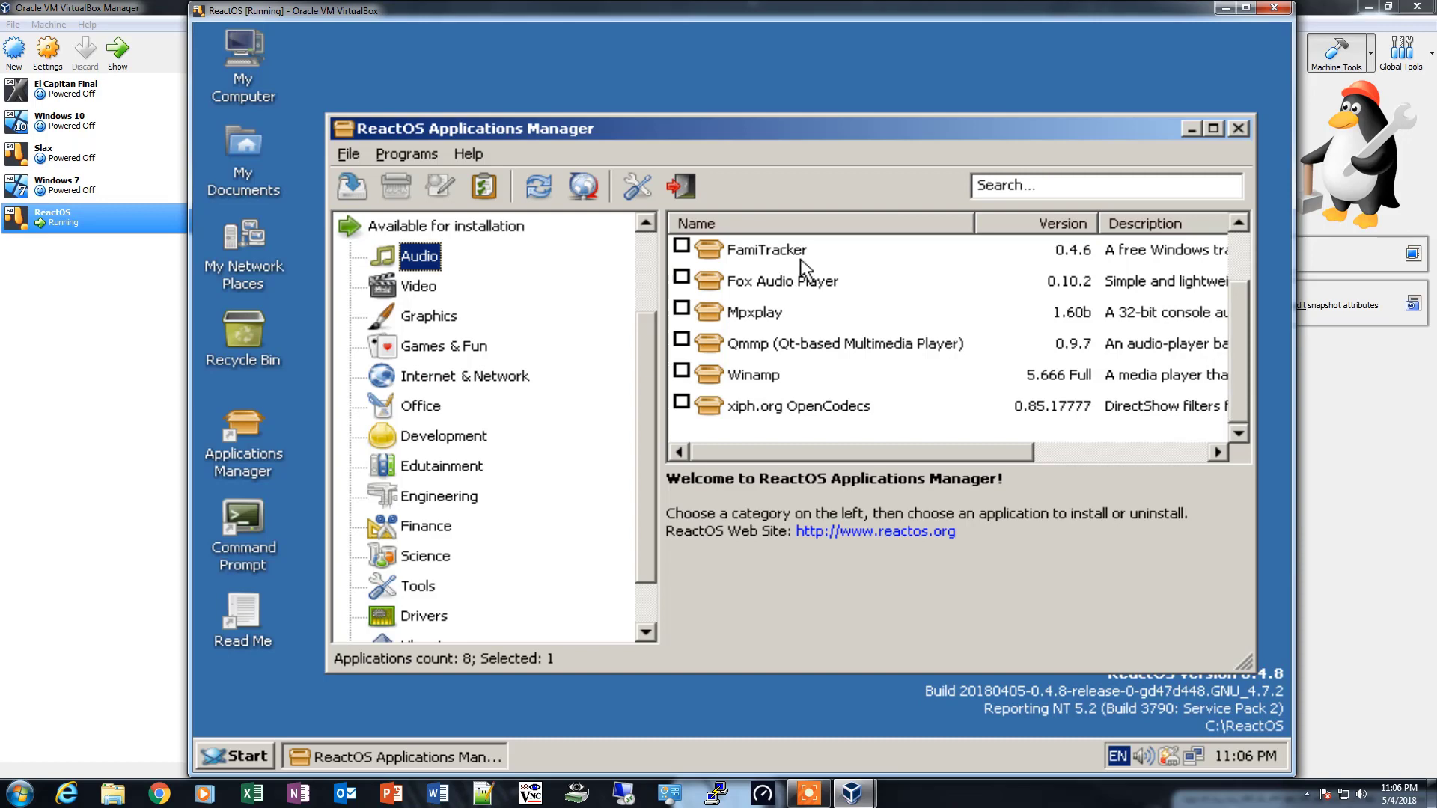
{"action": "left_click", "coordinate": [682, 371]}
{"action": "left_click", "coordinate": [420, 287]}
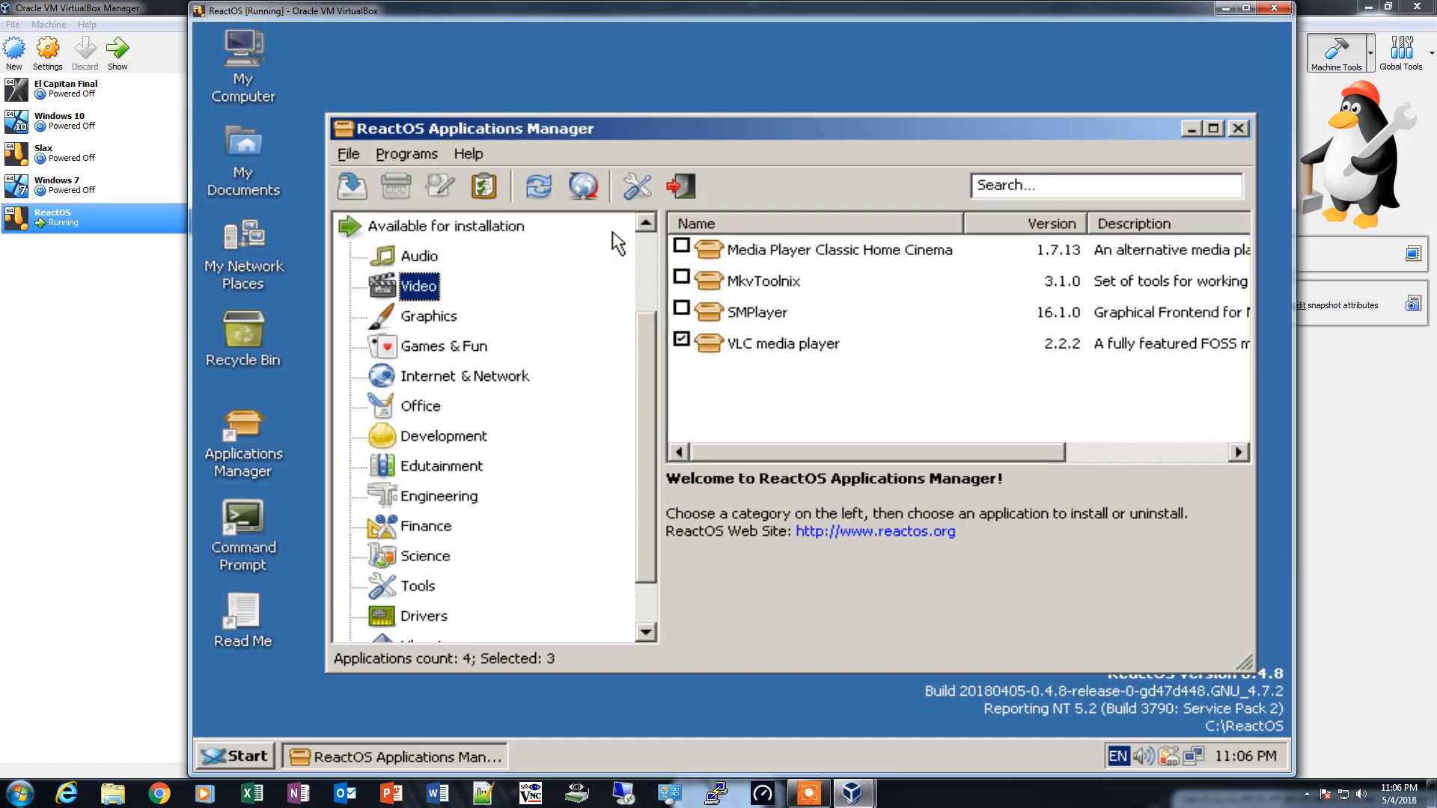
- Start installing the marked applications and continue past the welcome page of the Mozilla Firefox setup
{"action": "left_click", "coordinate": [351, 186]}
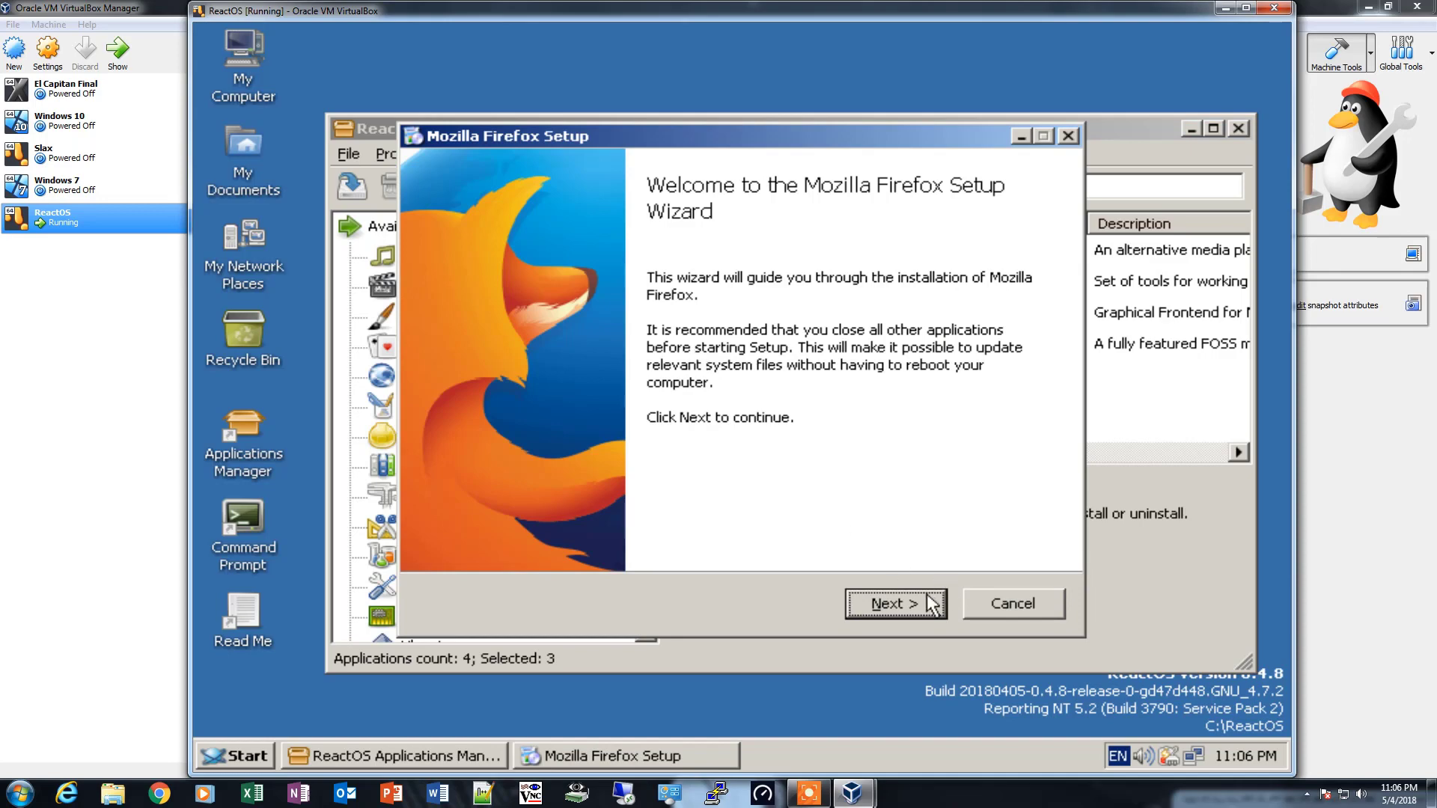
{"action": "left_click", "coordinate": [889, 599]}
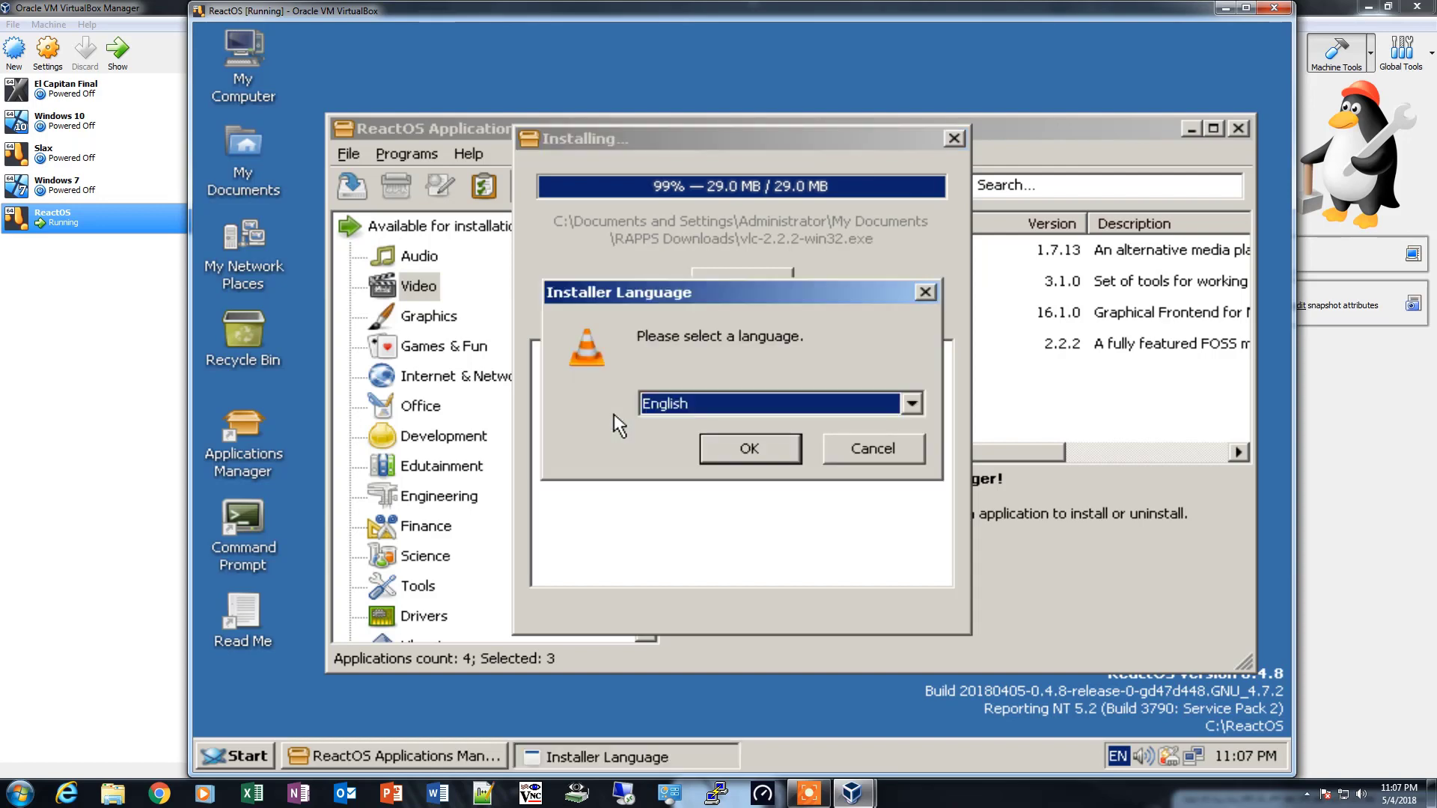
- Install VLC media player in English with the default options, accept its network access policy and close the player
{"action": "left_click", "coordinate": [771, 452]}
{"action": "left_click", "coordinate": [895, 603]}
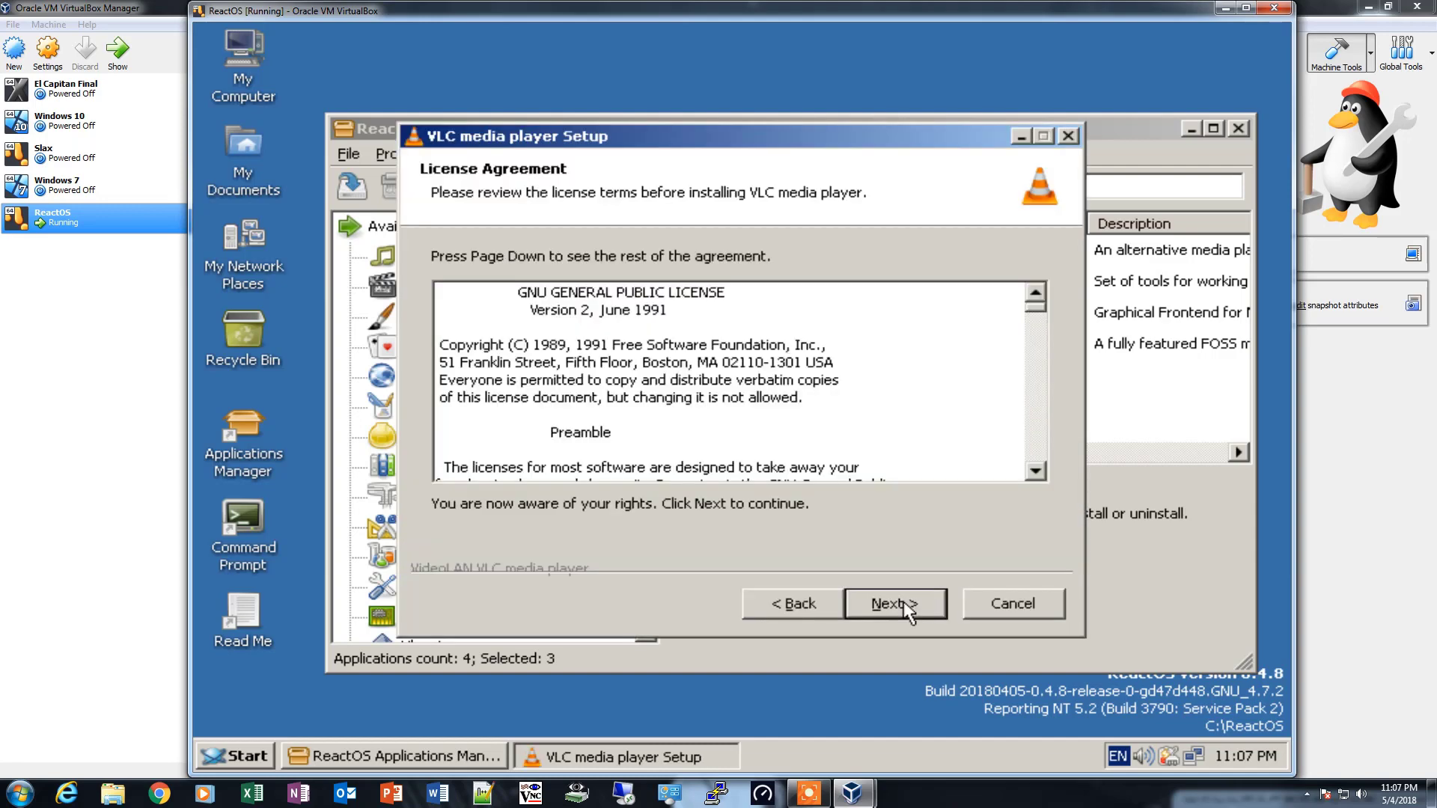
{"action": "left_click", "coordinate": [895, 603]}
{"action": "left_click", "coordinate": [896, 603]}
{"action": "left_click", "coordinate": [895, 603]}
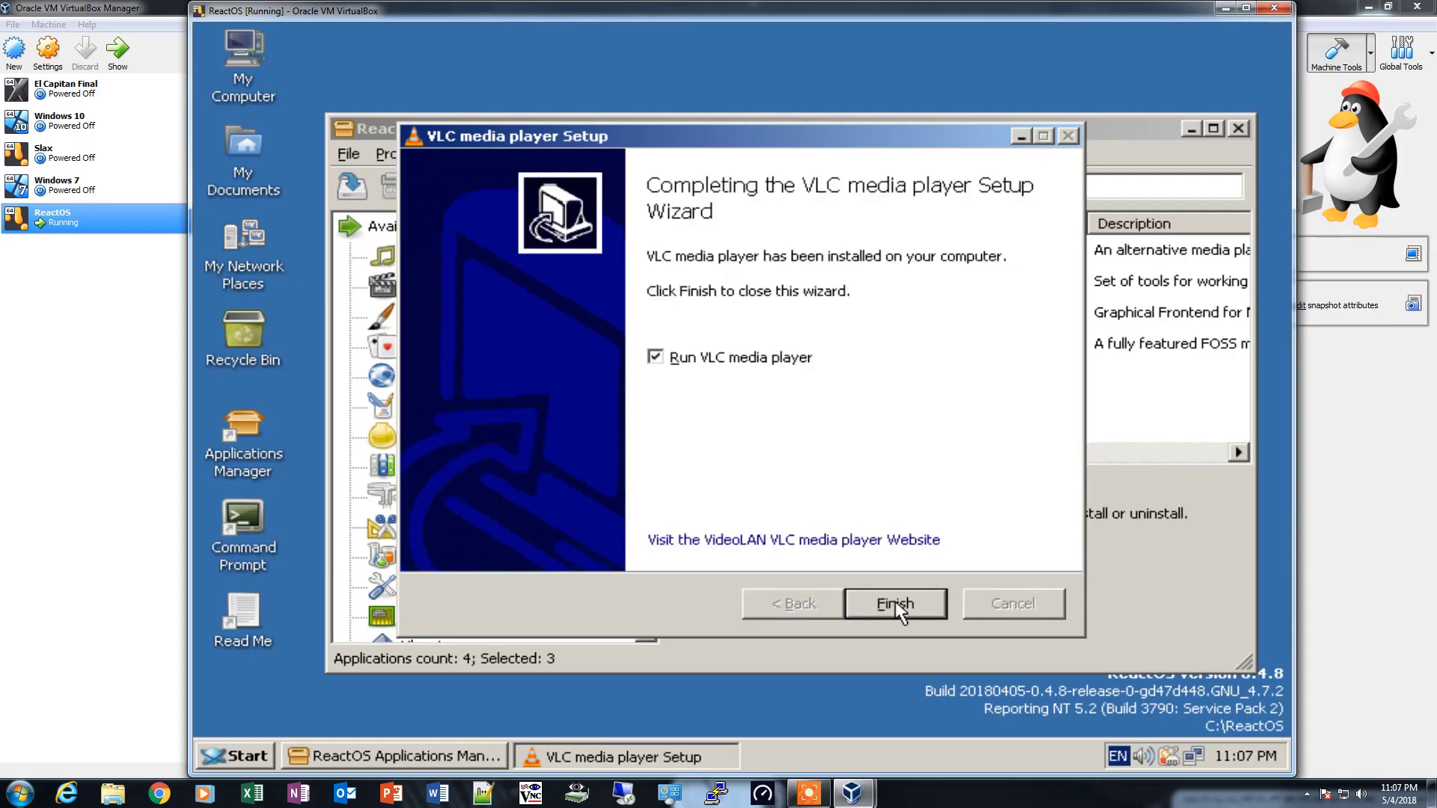
{"action": "left_click", "coordinate": [897, 607]}
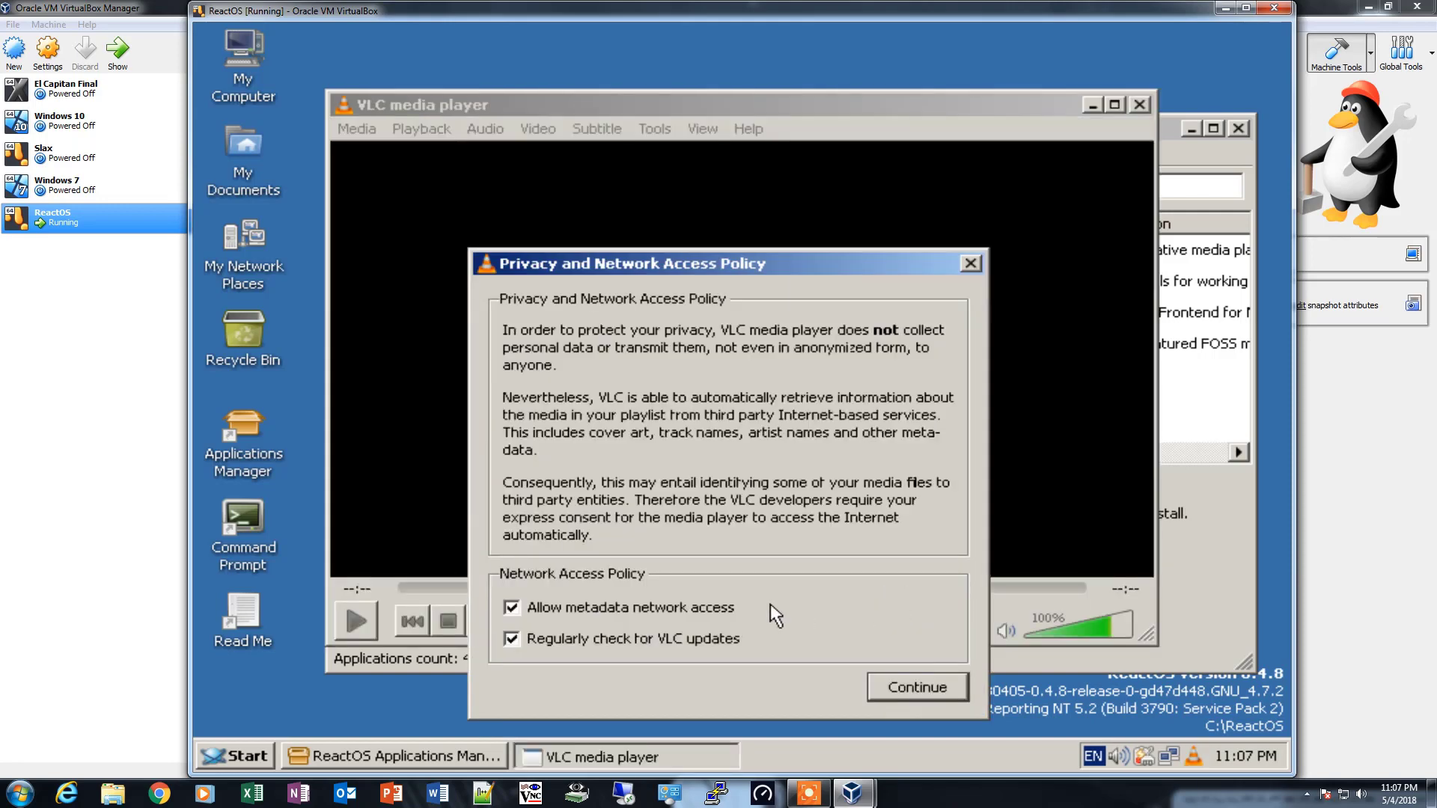
{"action": "left_click", "coordinate": [939, 693]}
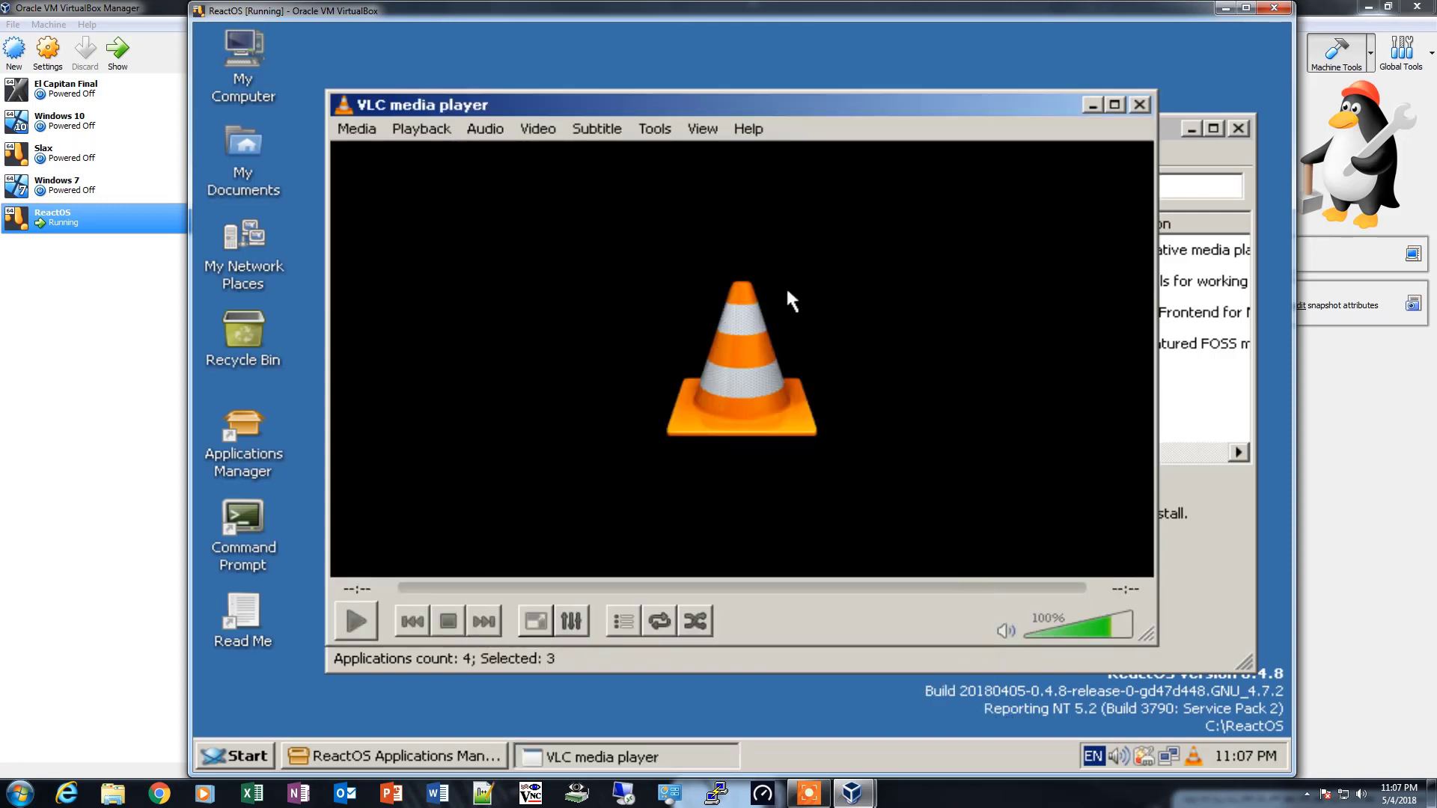
{"action": "left_click", "coordinate": [1139, 104]}
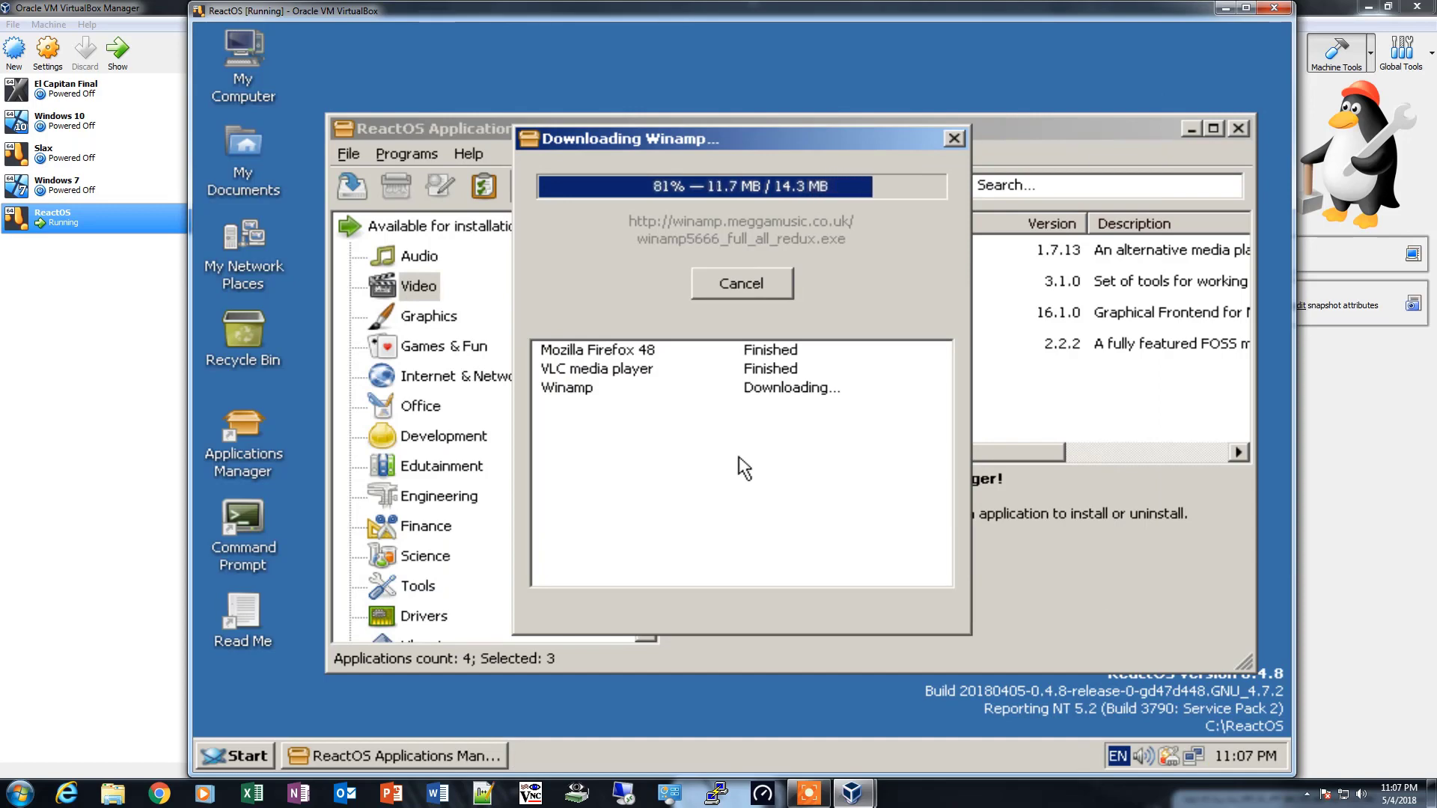
- Create a link to VLC media player from the VideoLAN program group
{"action": "left_click", "coordinate": [226, 756]}
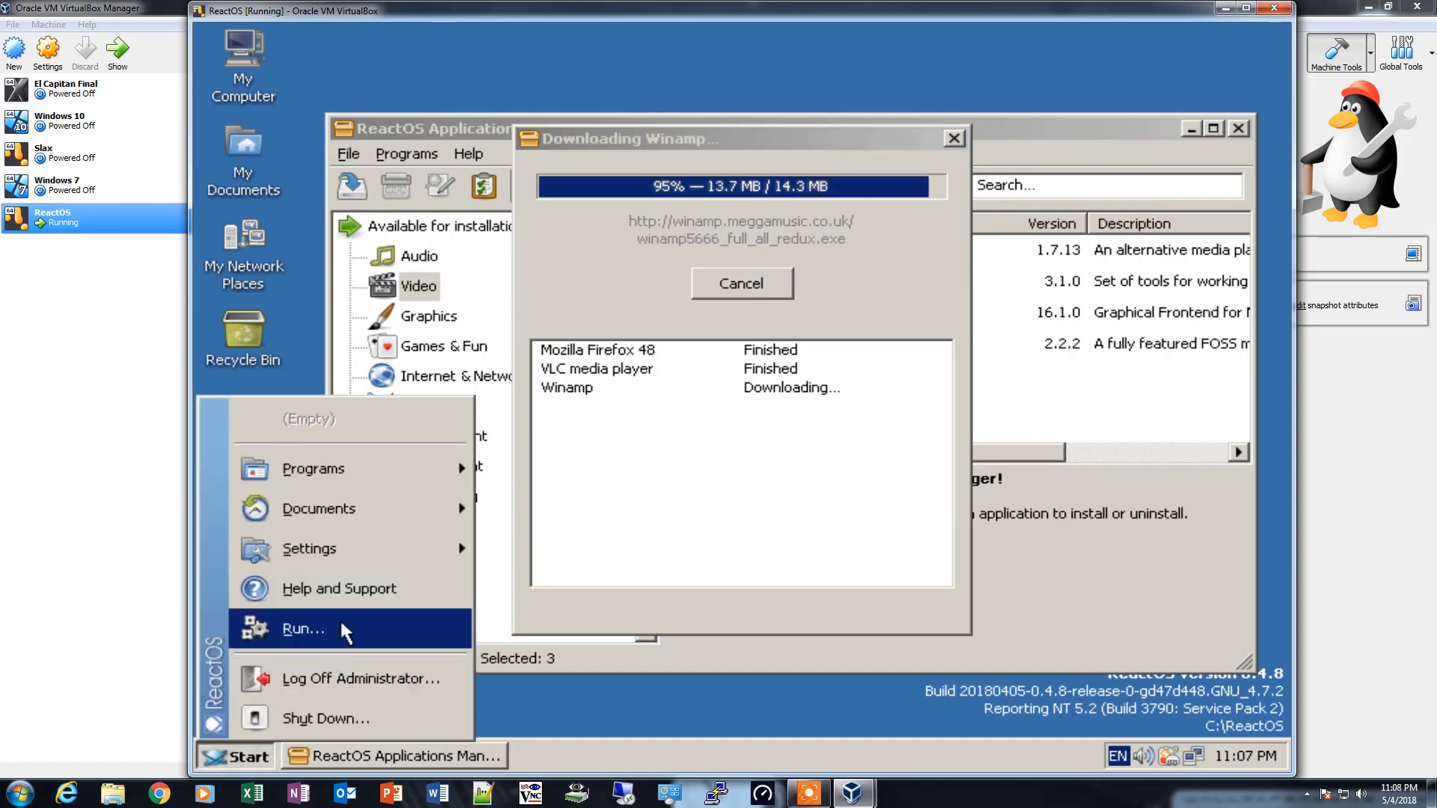
{"action": "mouse_move", "coordinate": [354, 485]}
{"action": "mouse_move", "coordinate": [586, 486]}
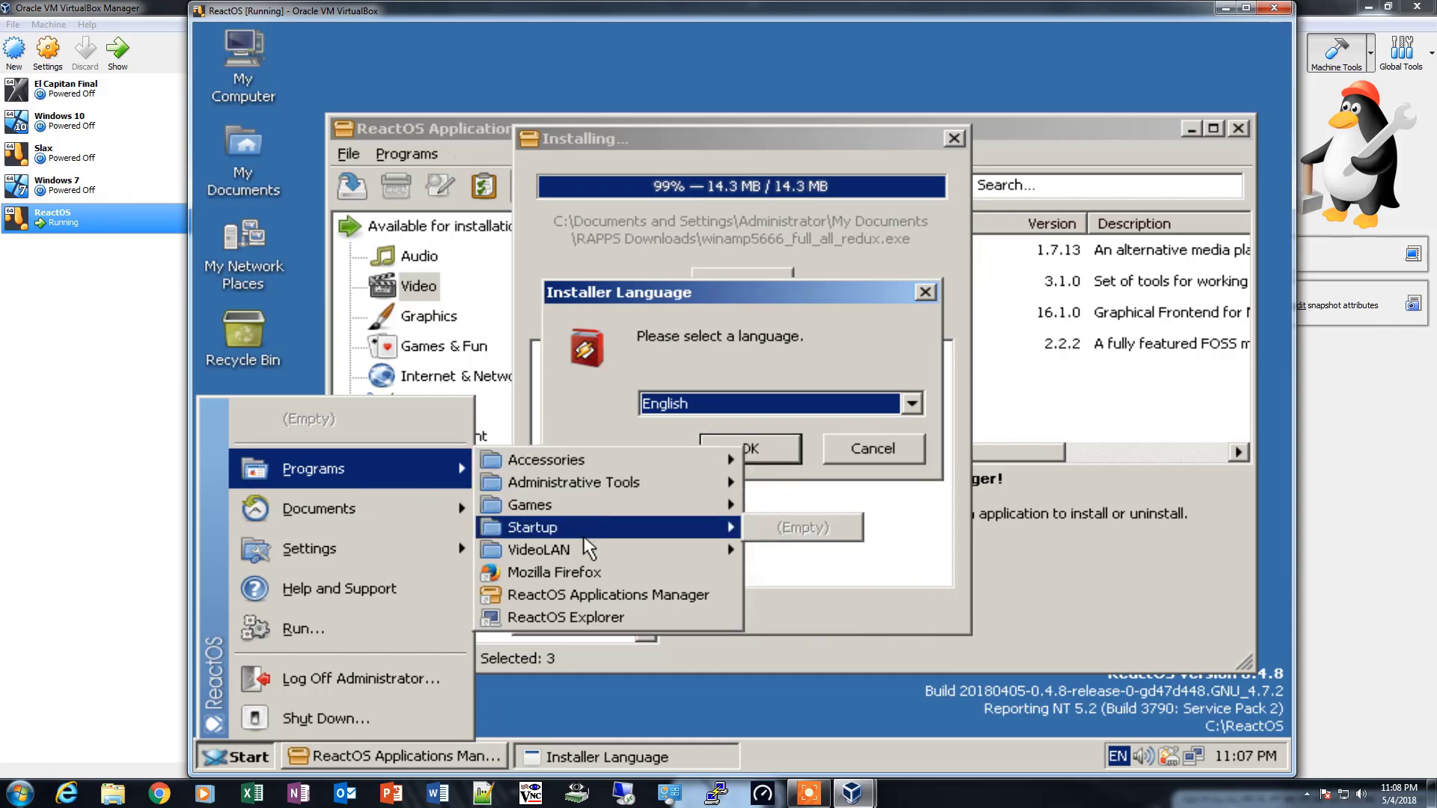
{"action": "mouse_move", "coordinate": [586, 548]}
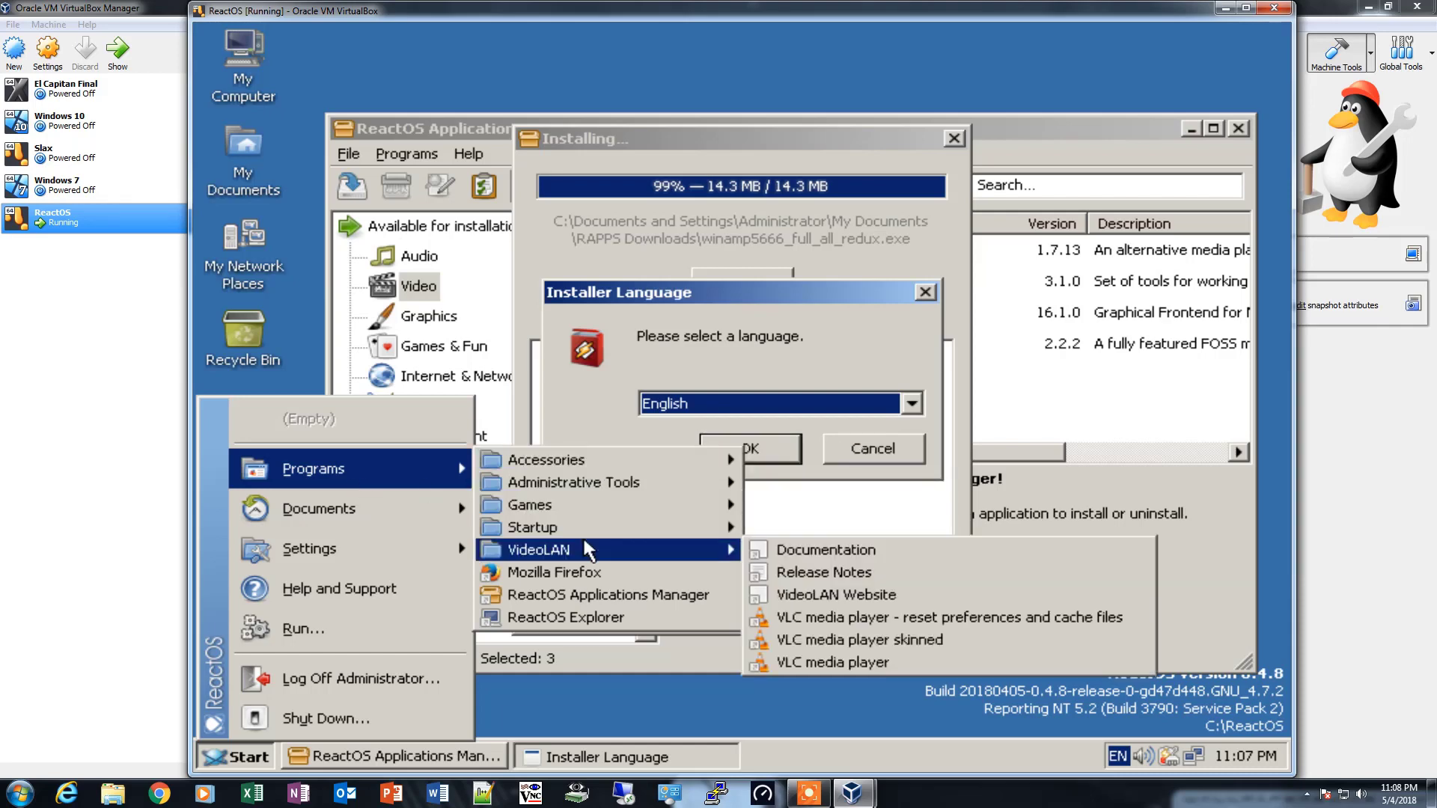
{"action": "right_click", "coordinate": [835, 661]}
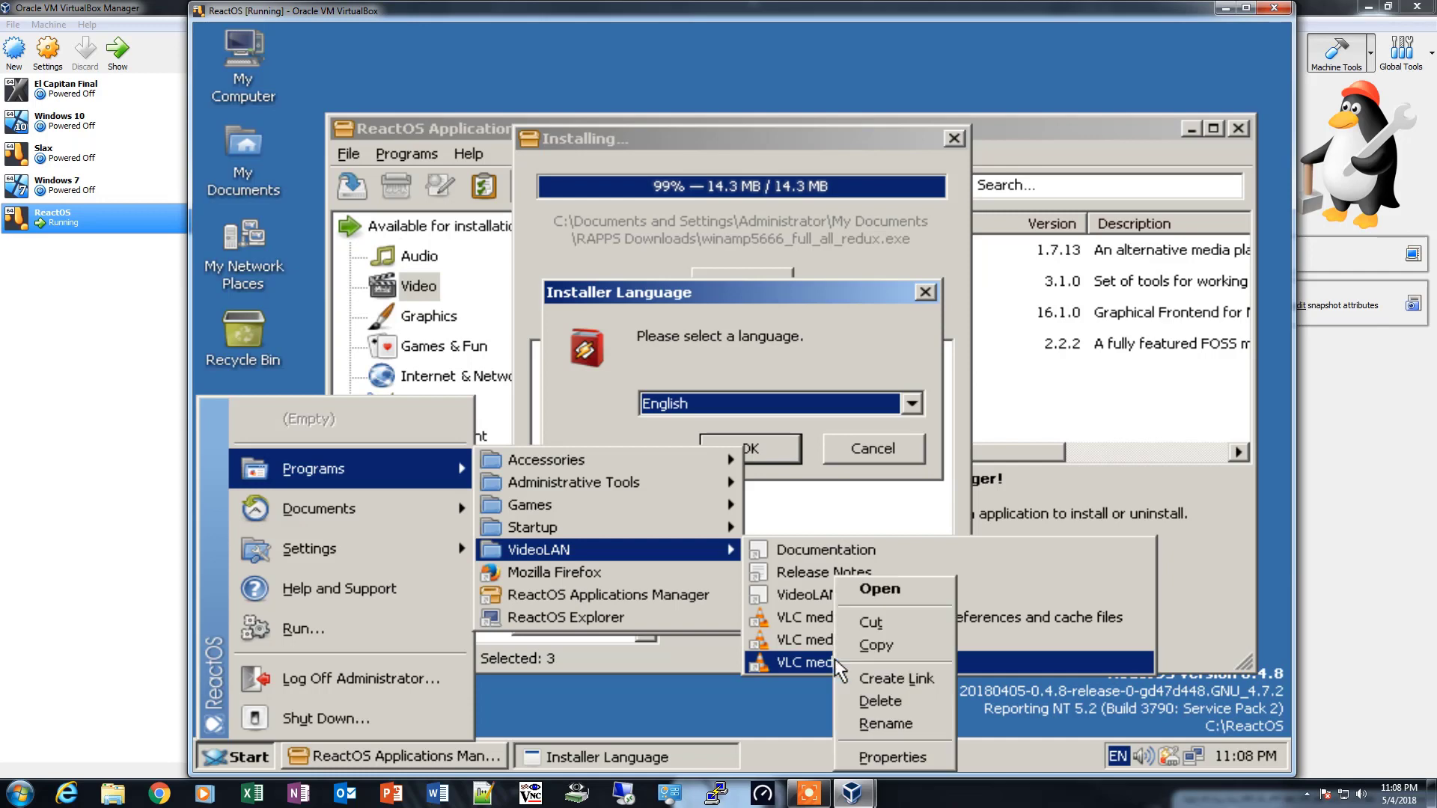
{"action": "left_click", "coordinate": [893, 680]}
- Install Winamp in English with the Full component set and finish its setup with the Bento Skin and default file associations
{"action": "key", "text": "Return"}
{"action": "left_click", "coordinate": [886, 609]}
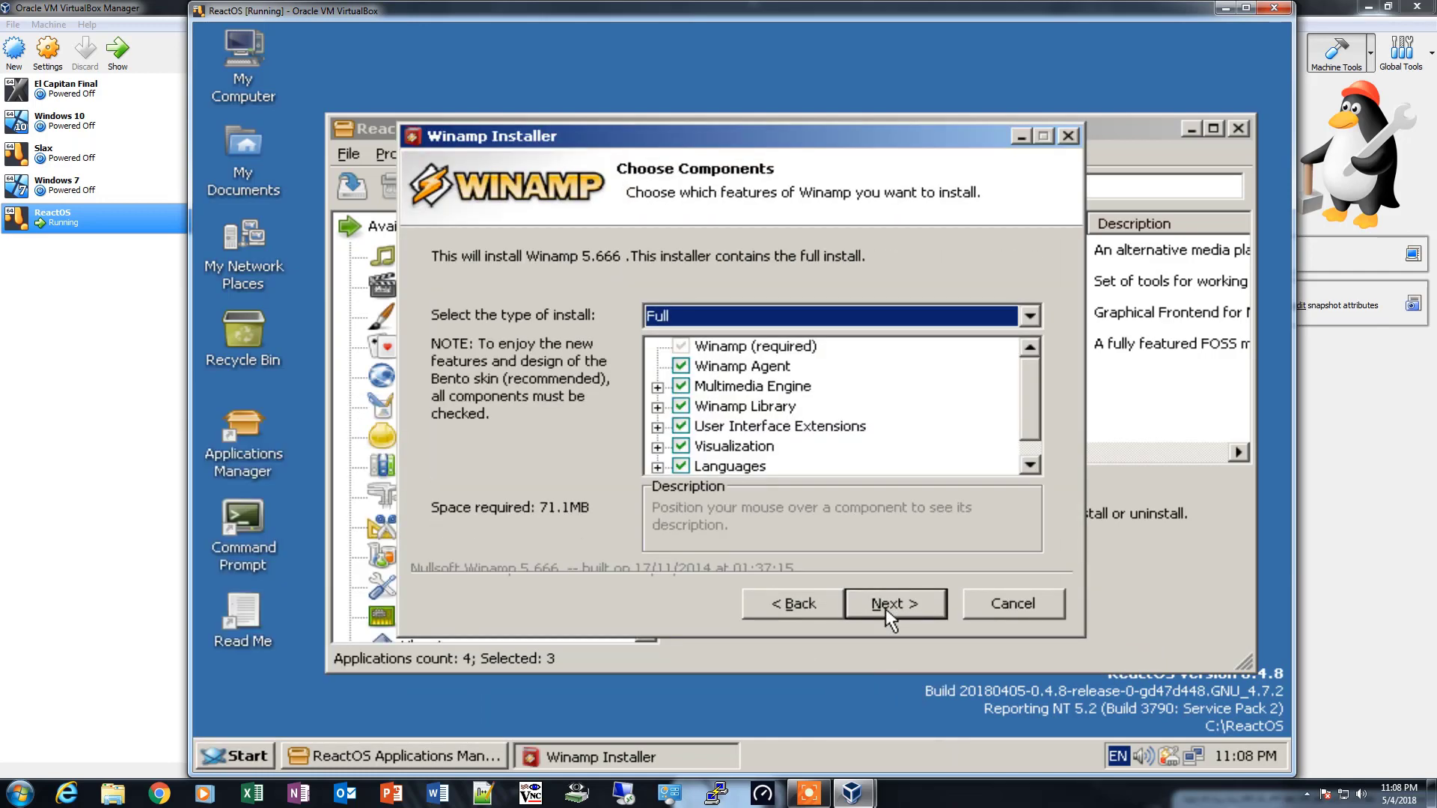
{"action": "left_click", "coordinate": [886, 609]}
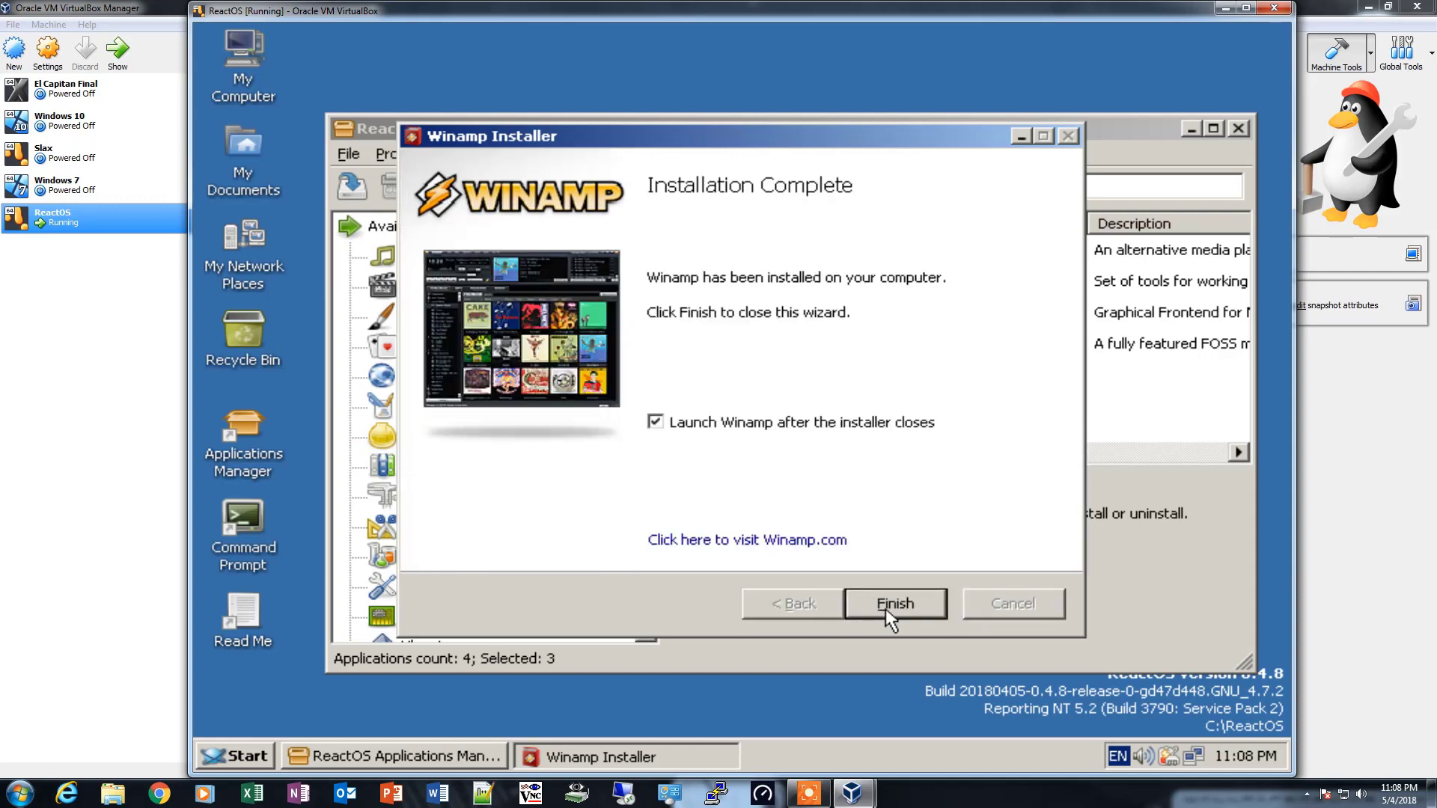
{"action": "left_click", "coordinate": [896, 609]}
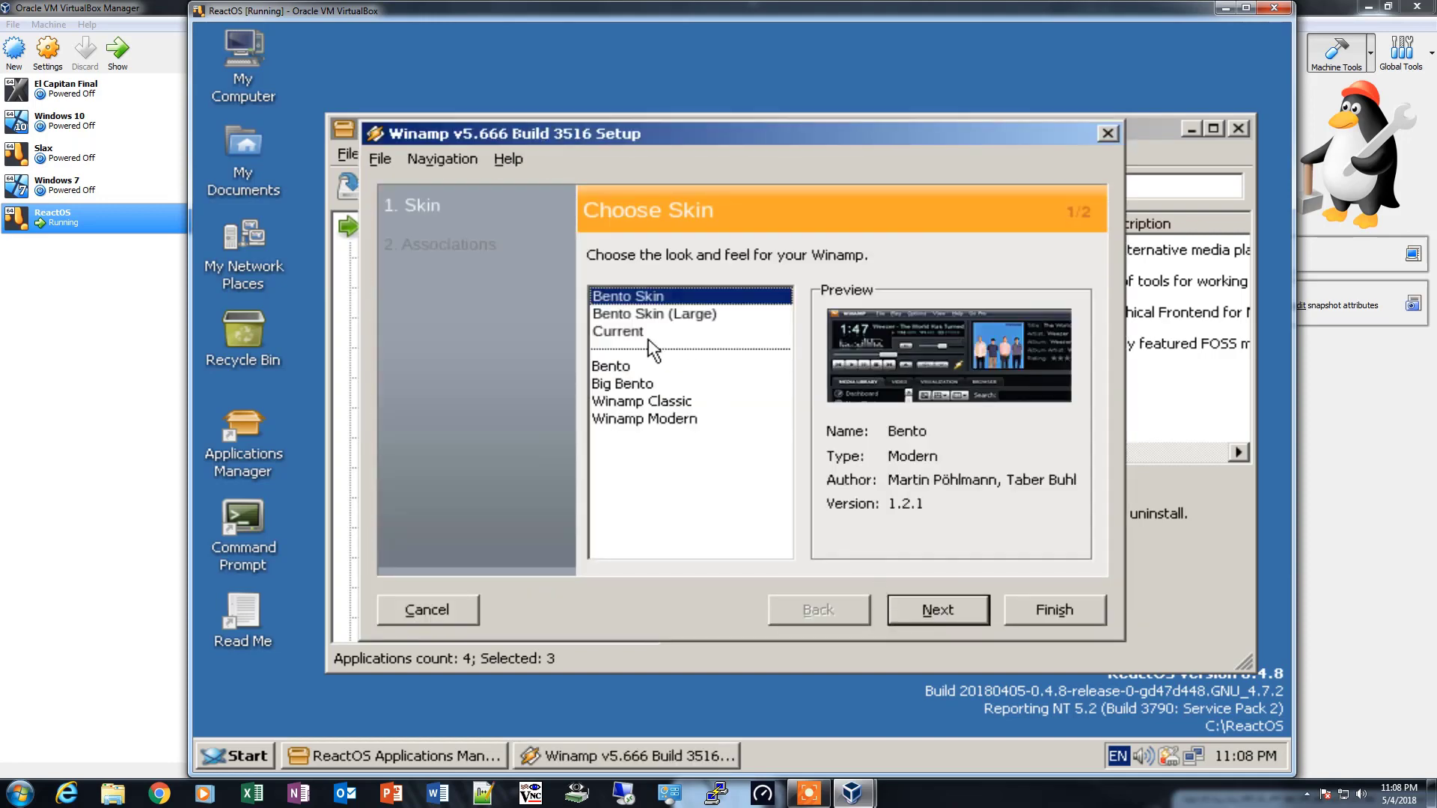
{"action": "left_click", "coordinate": [949, 614]}
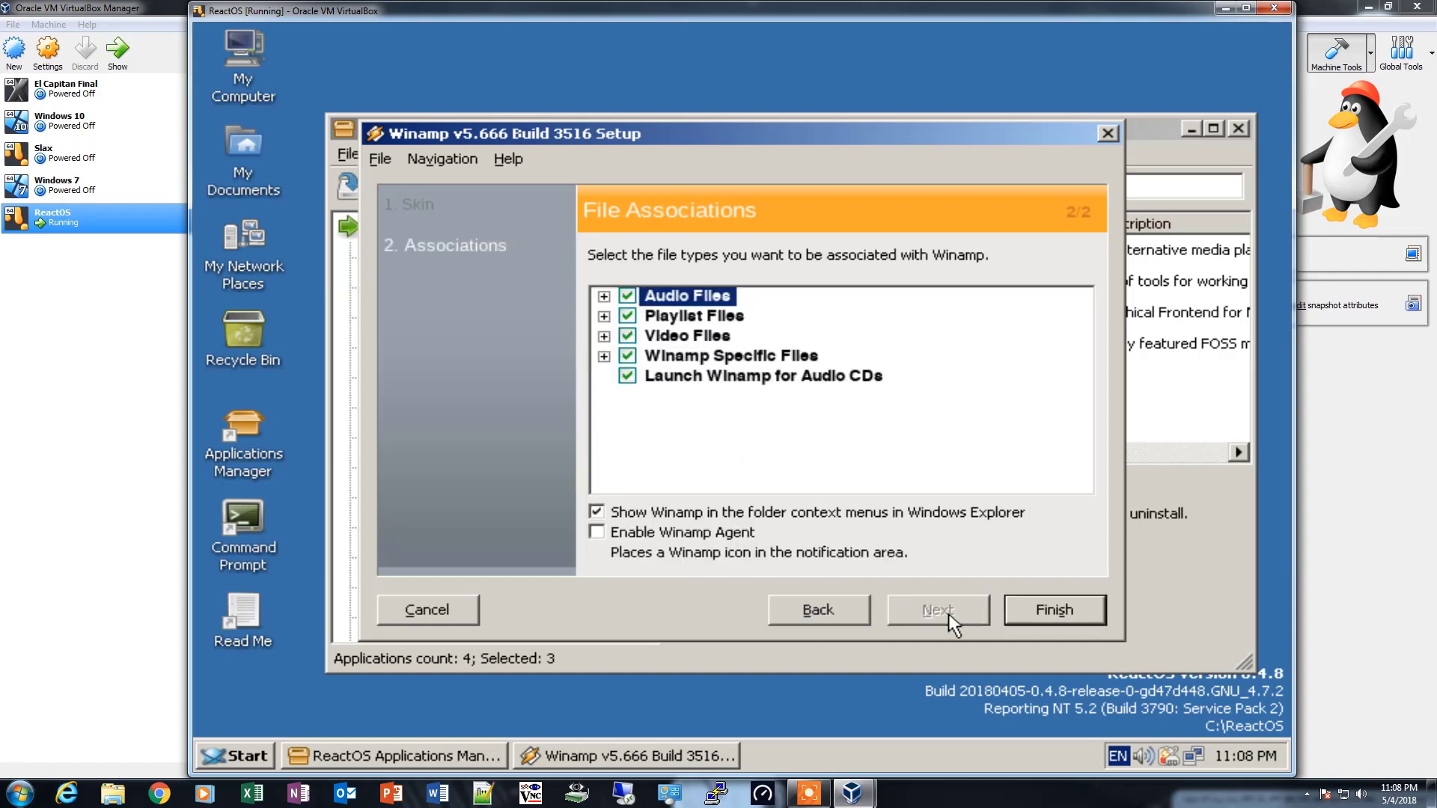
{"action": "left_click", "coordinate": [1042, 620]}
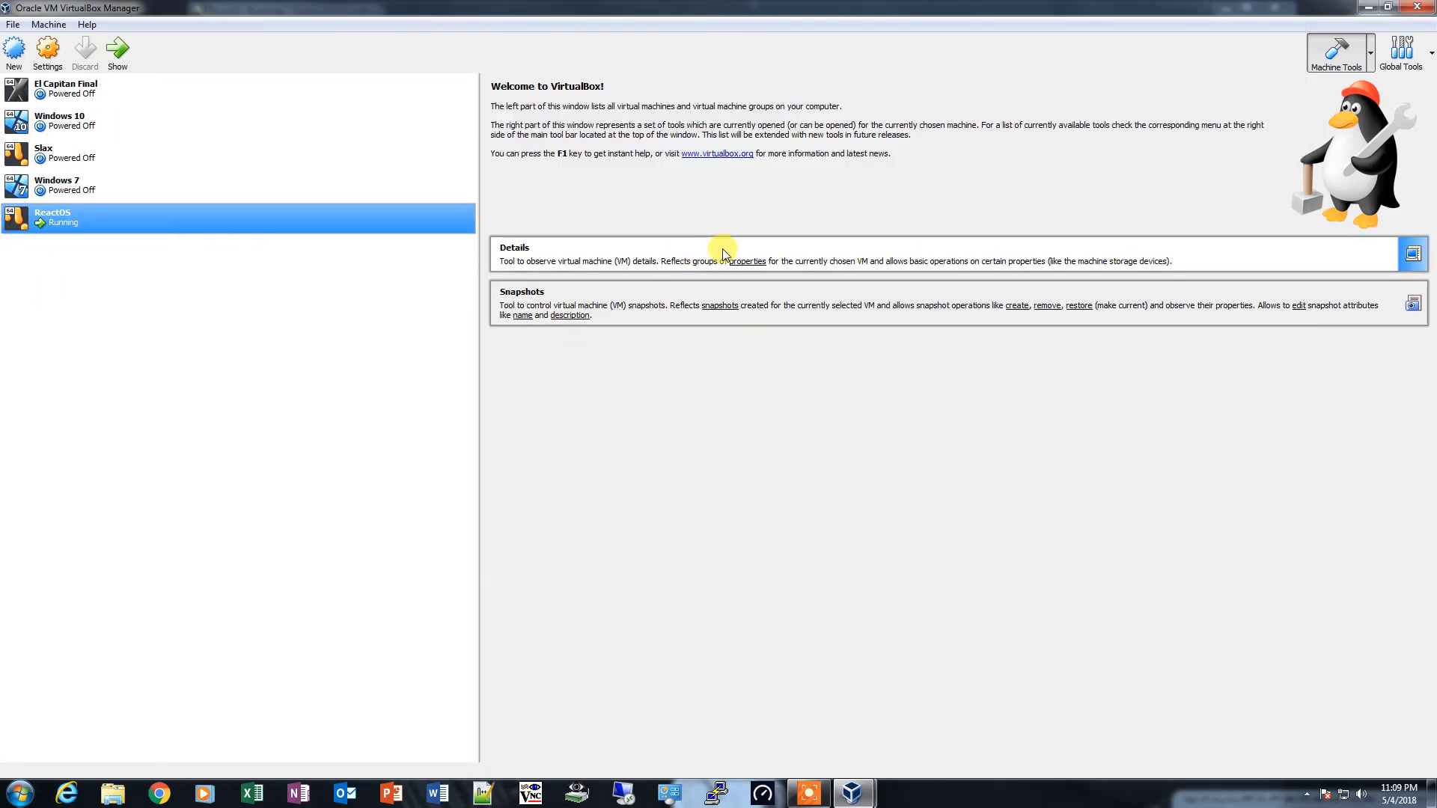
- Minimize VirtualBox Manager and refresh the host desktop several times
{"action": "left_click", "coordinate": [1369, 7]}
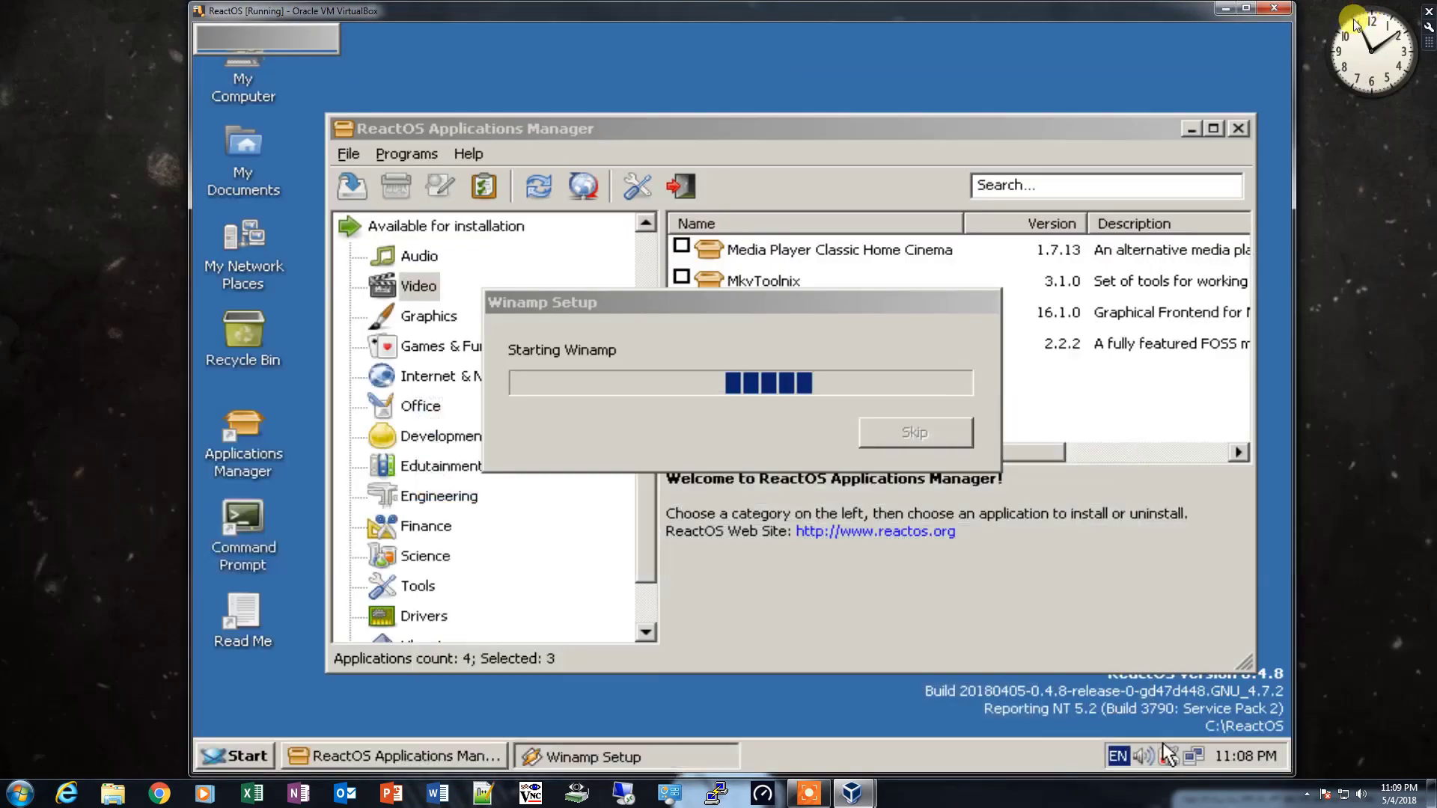
{"action": "right_click", "coordinate": [1340, 309]}
{"action": "left_click", "coordinate": [1338, 348]}
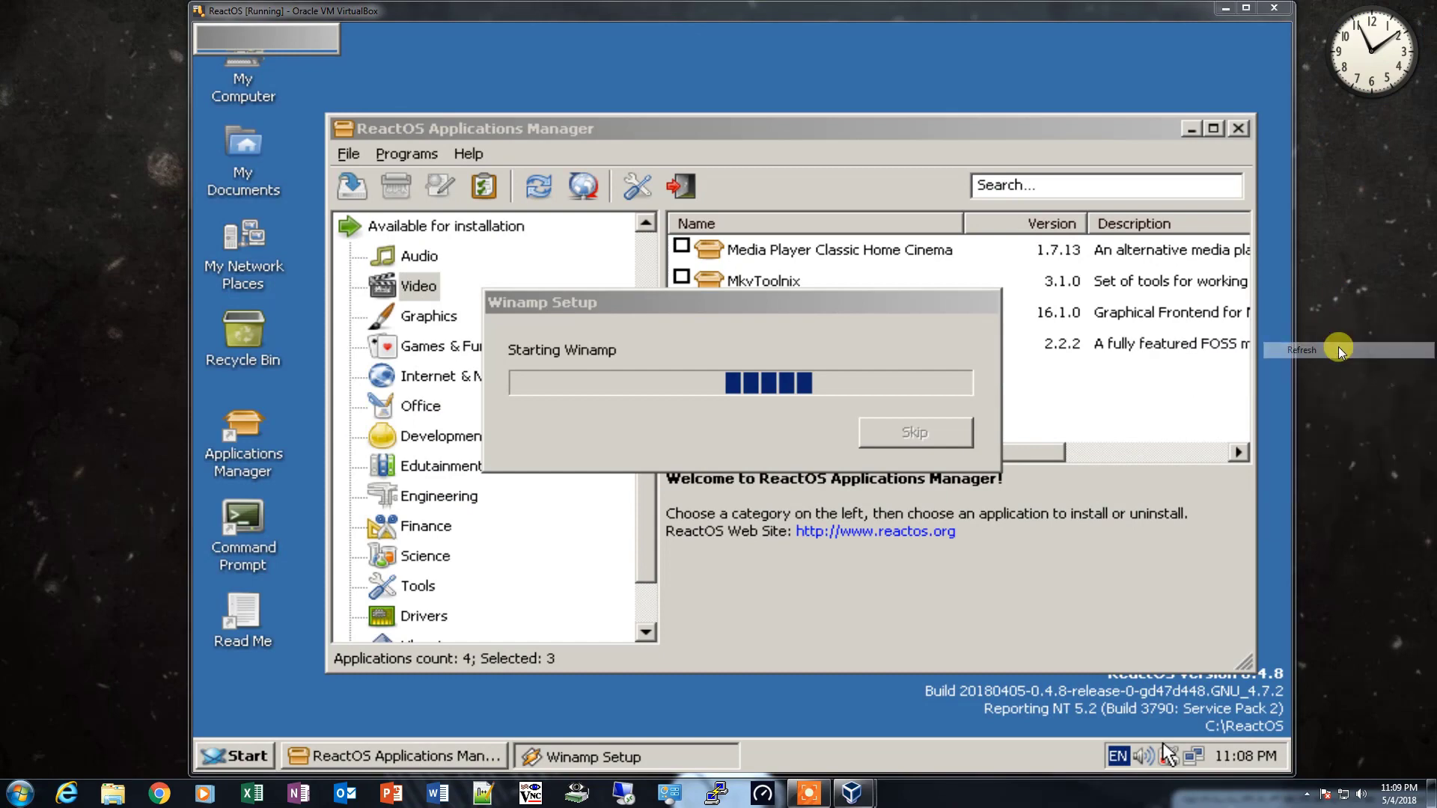
{"action": "right_click", "coordinate": [1353, 315]}
{"action": "left_click", "coordinate": [1353, 354]}
{"action": "right_click", "coordinate": [1351, 314]}
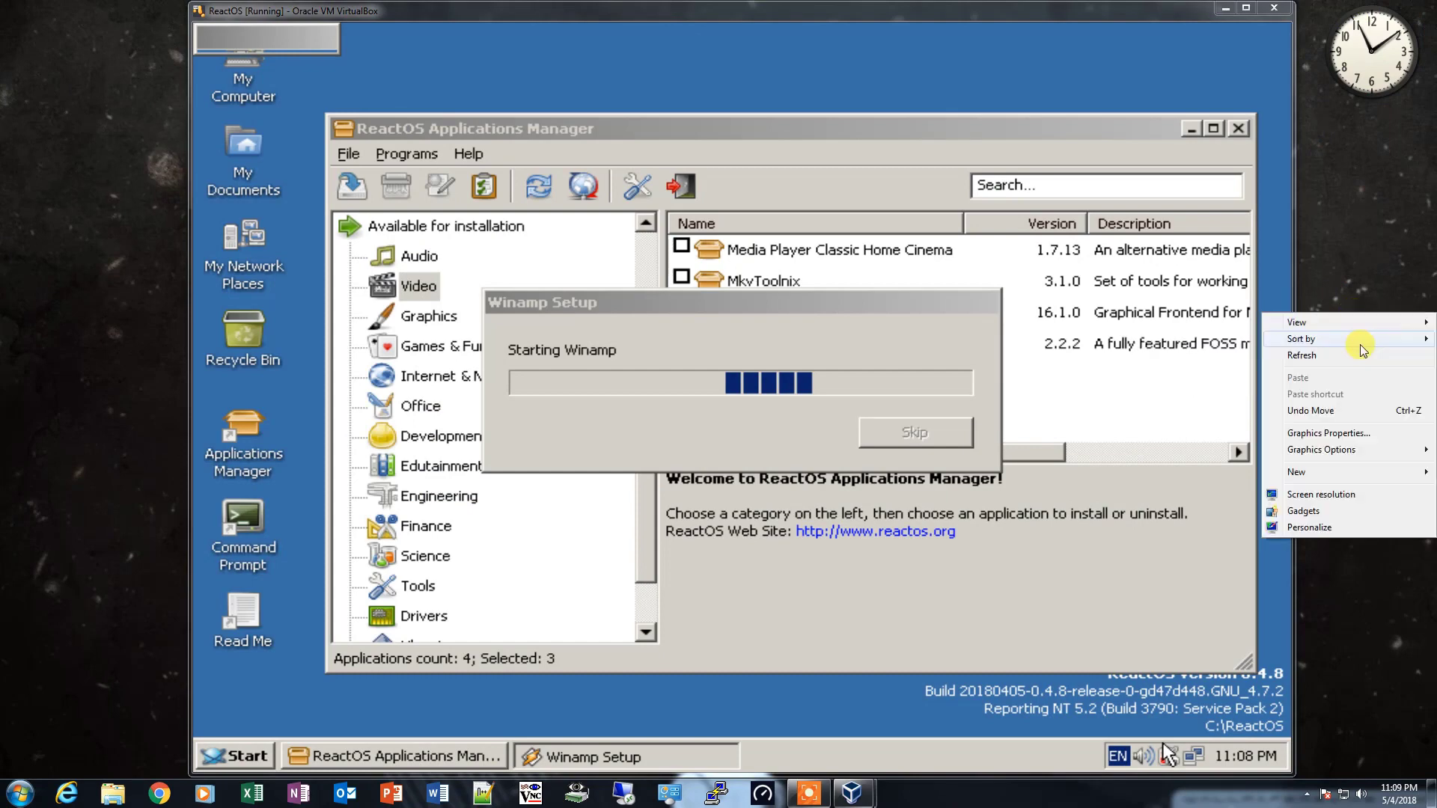
{"action": "left_click", "coordinate": [1349, 355]}
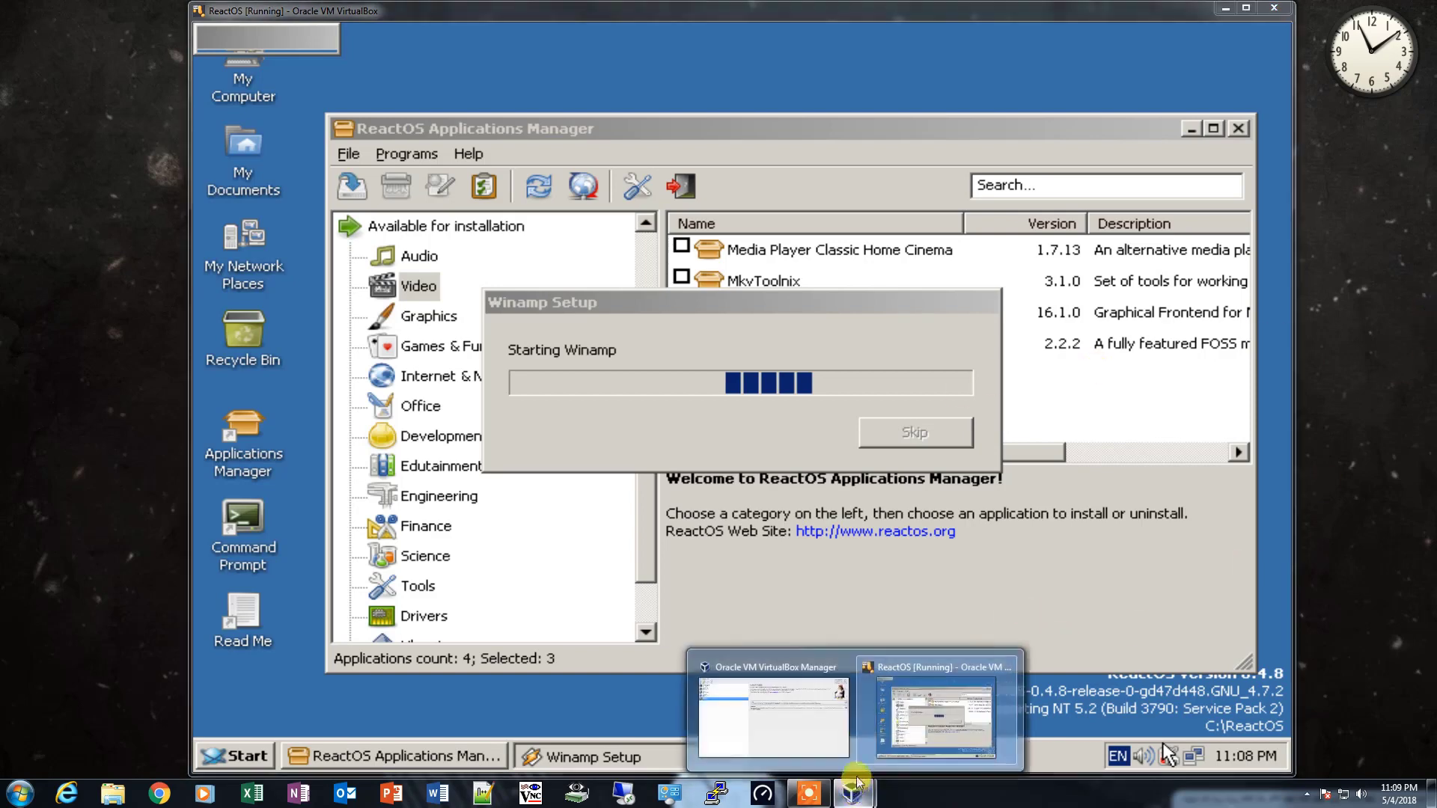
- Close the ReactOS virtual machine by powering it off
{"action": "left_click", "coordinate": [1274, 7]}
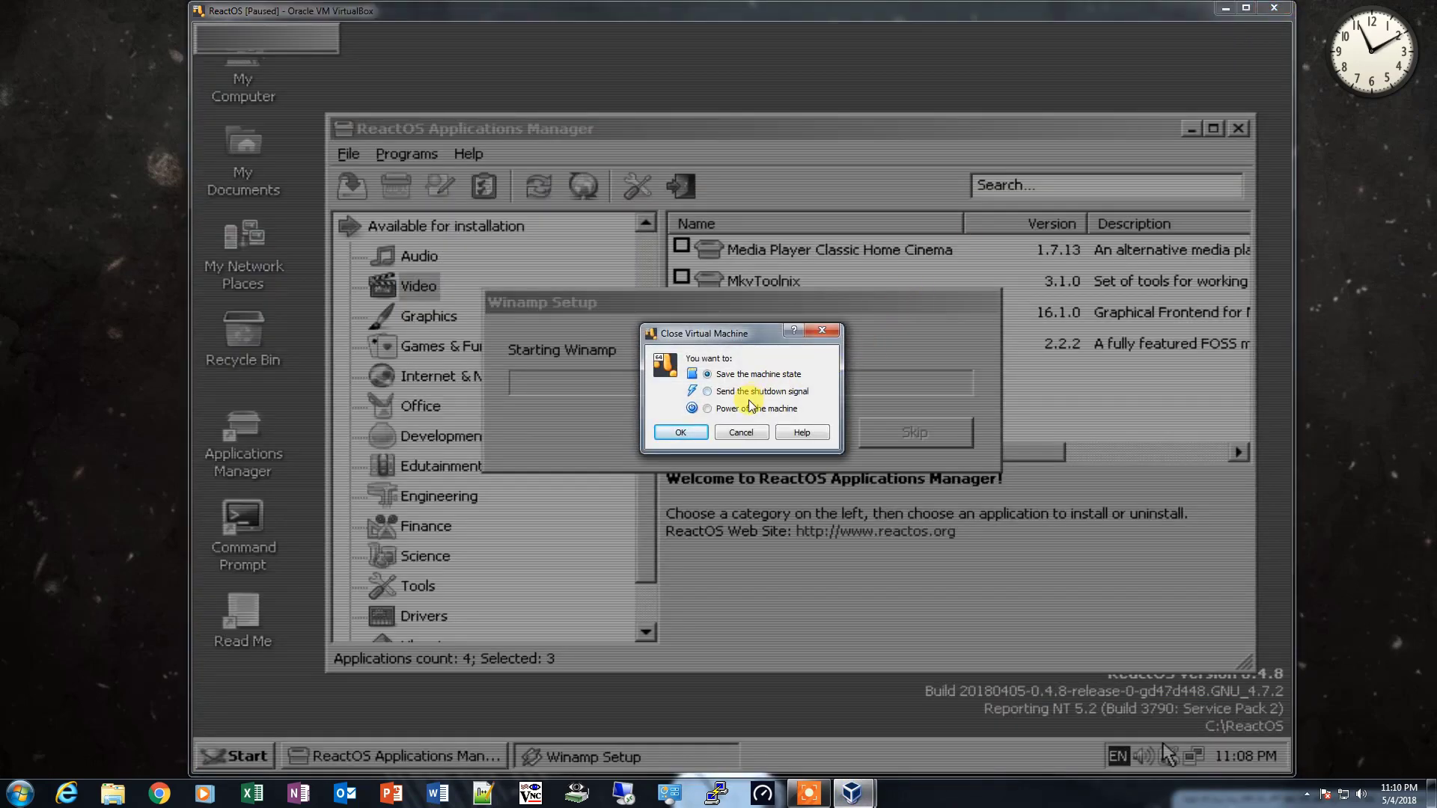
{"action": "left_click", "coordinate": [715, 408]}
{"action": "left_click", "coordinate": [681, 432]}
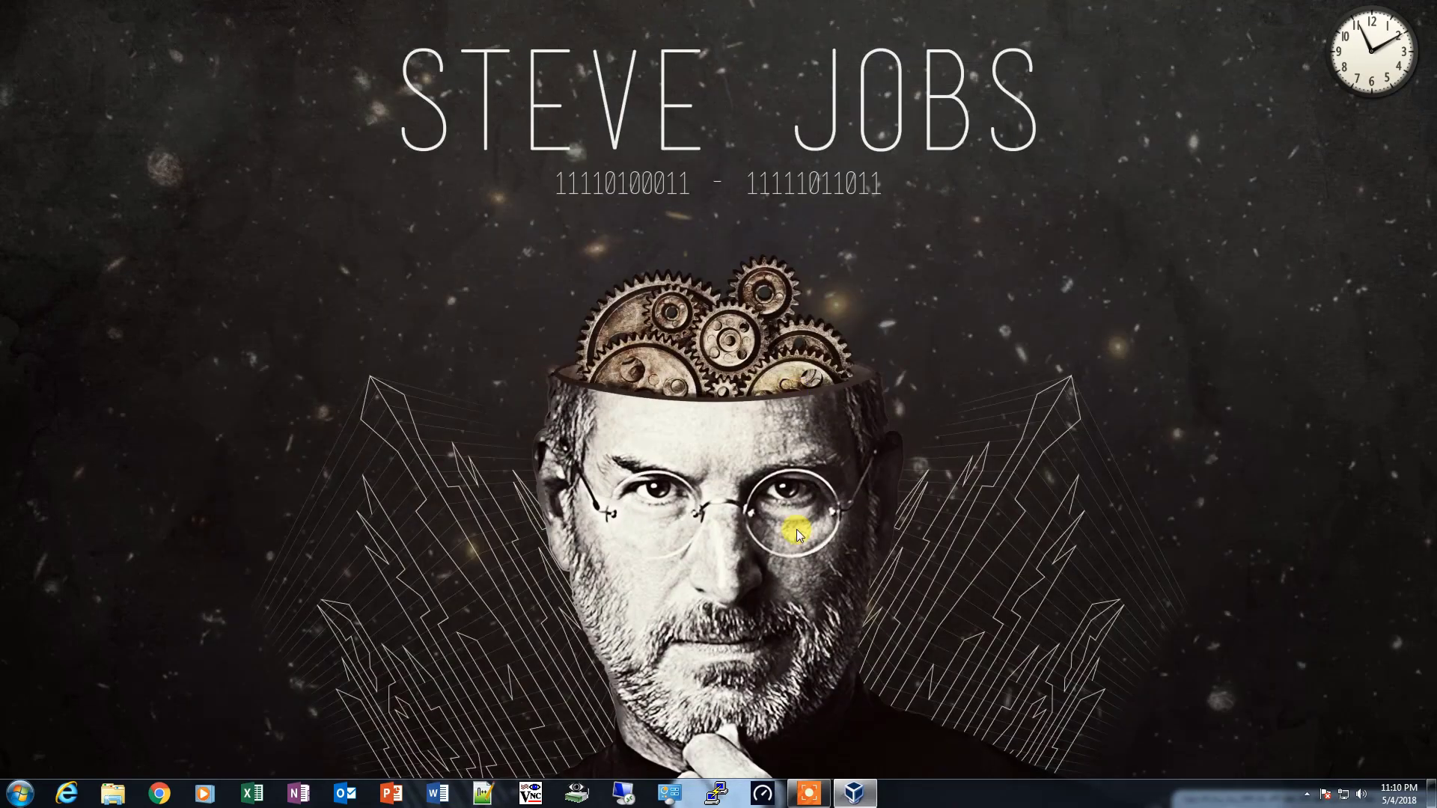
- Start the ReactOS virtual machine again from VirtualBox Manager, boot it to the desktop and dismiss the keyboard and mouse notices
{"action": "left_click", "coordinate": [854, 793]}
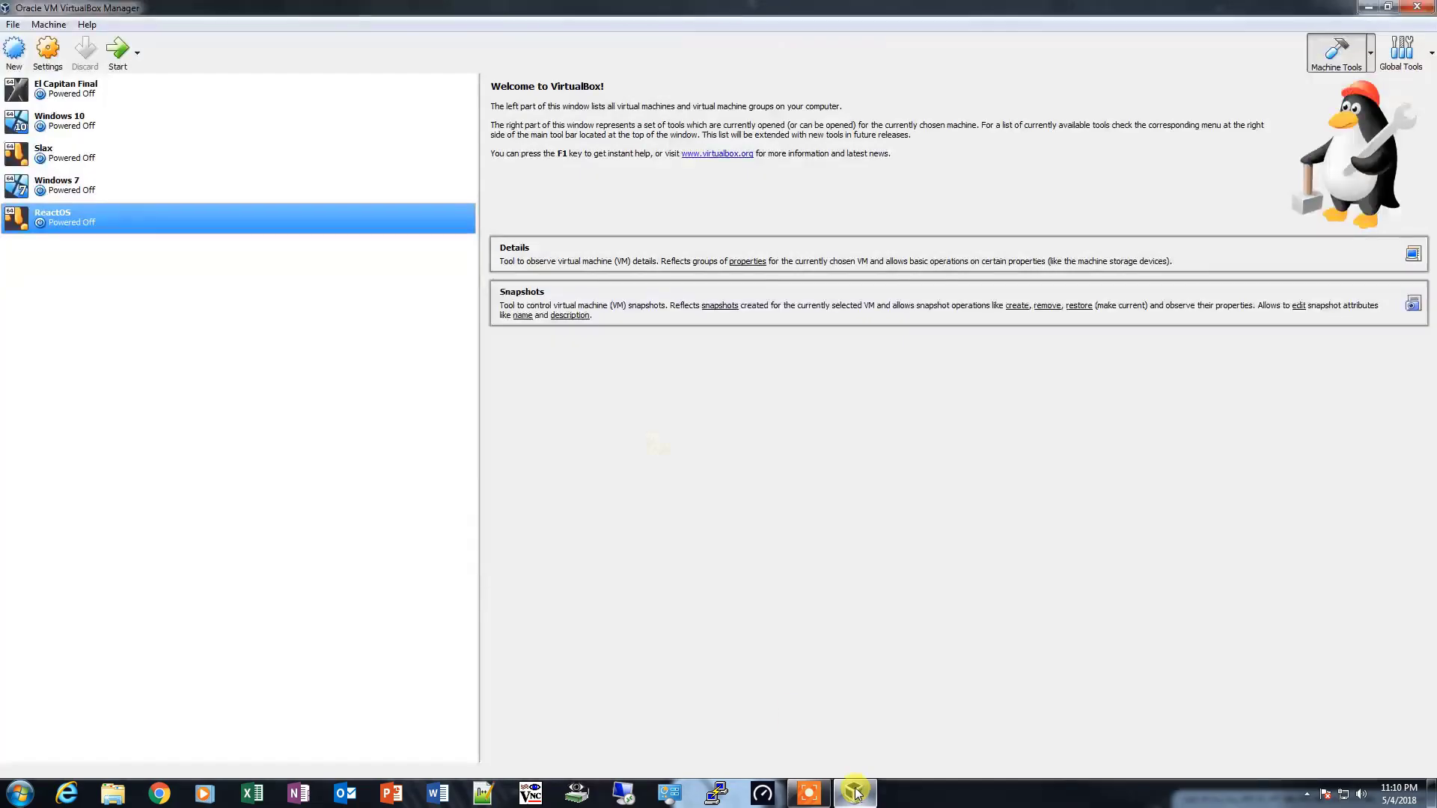
{"action": "left_click", "coordinate": [120, 54]}
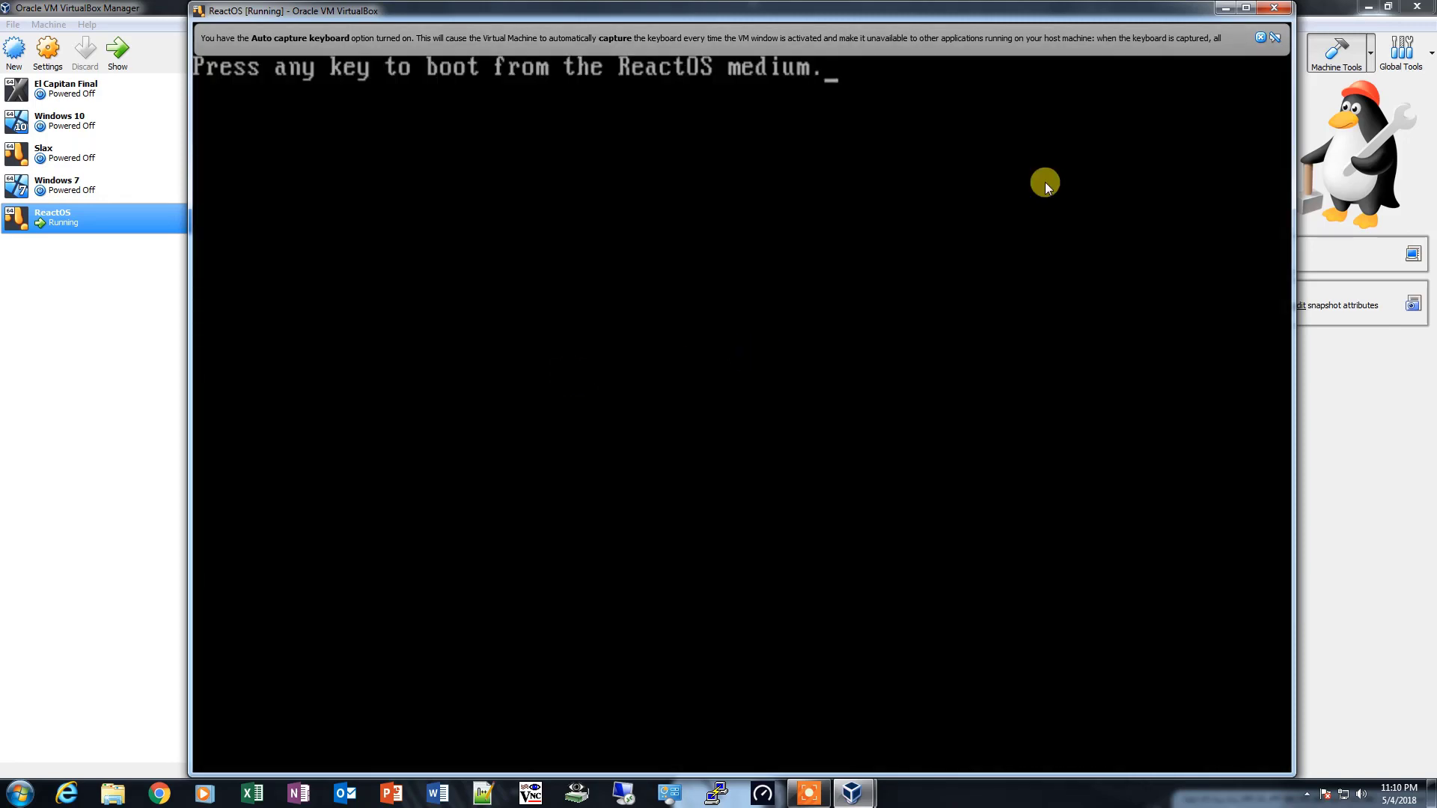
{"action": "left_click", "coordinate": [1261, 38]}
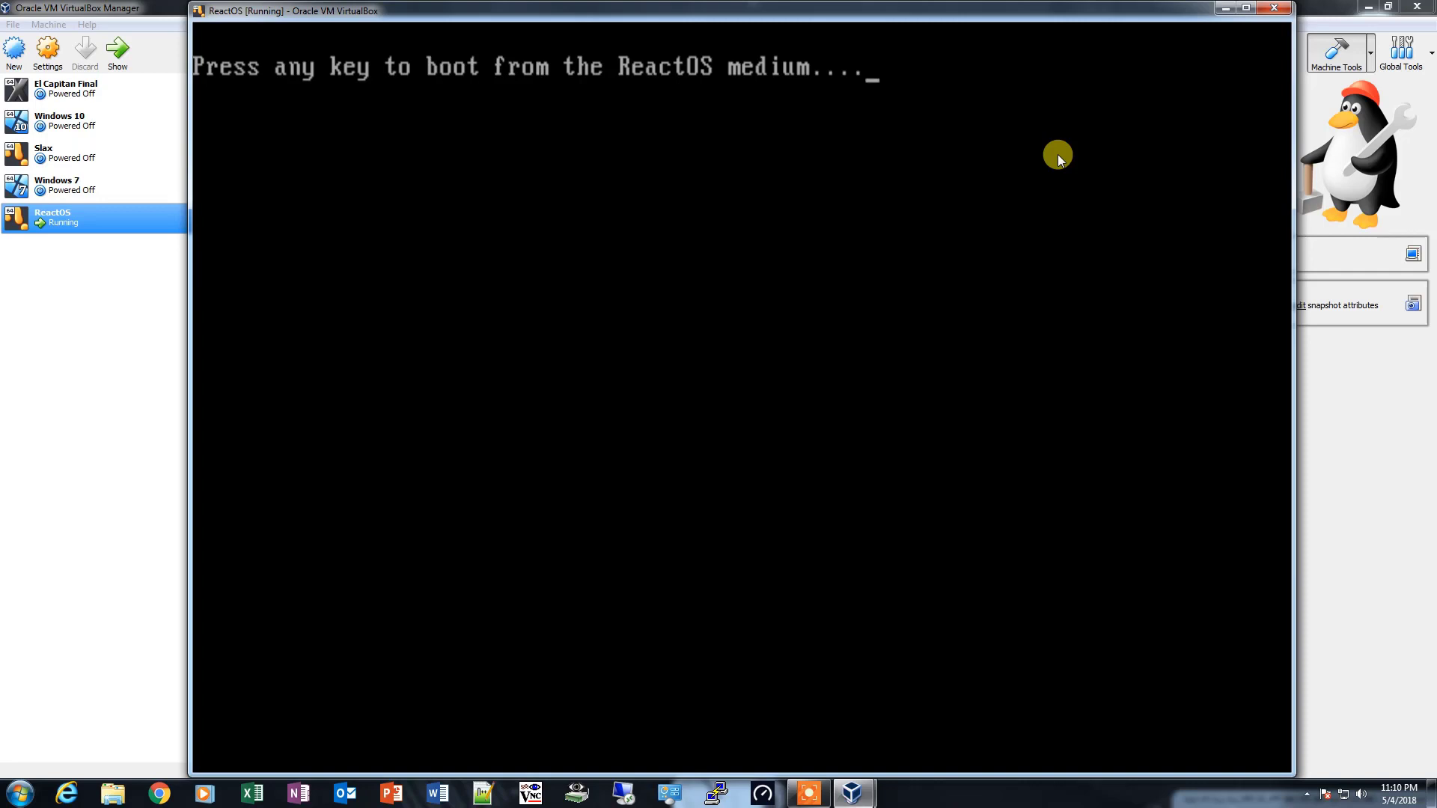
{"action": "key", "text": "Return"}
{"action": "key", "text": "Return"}
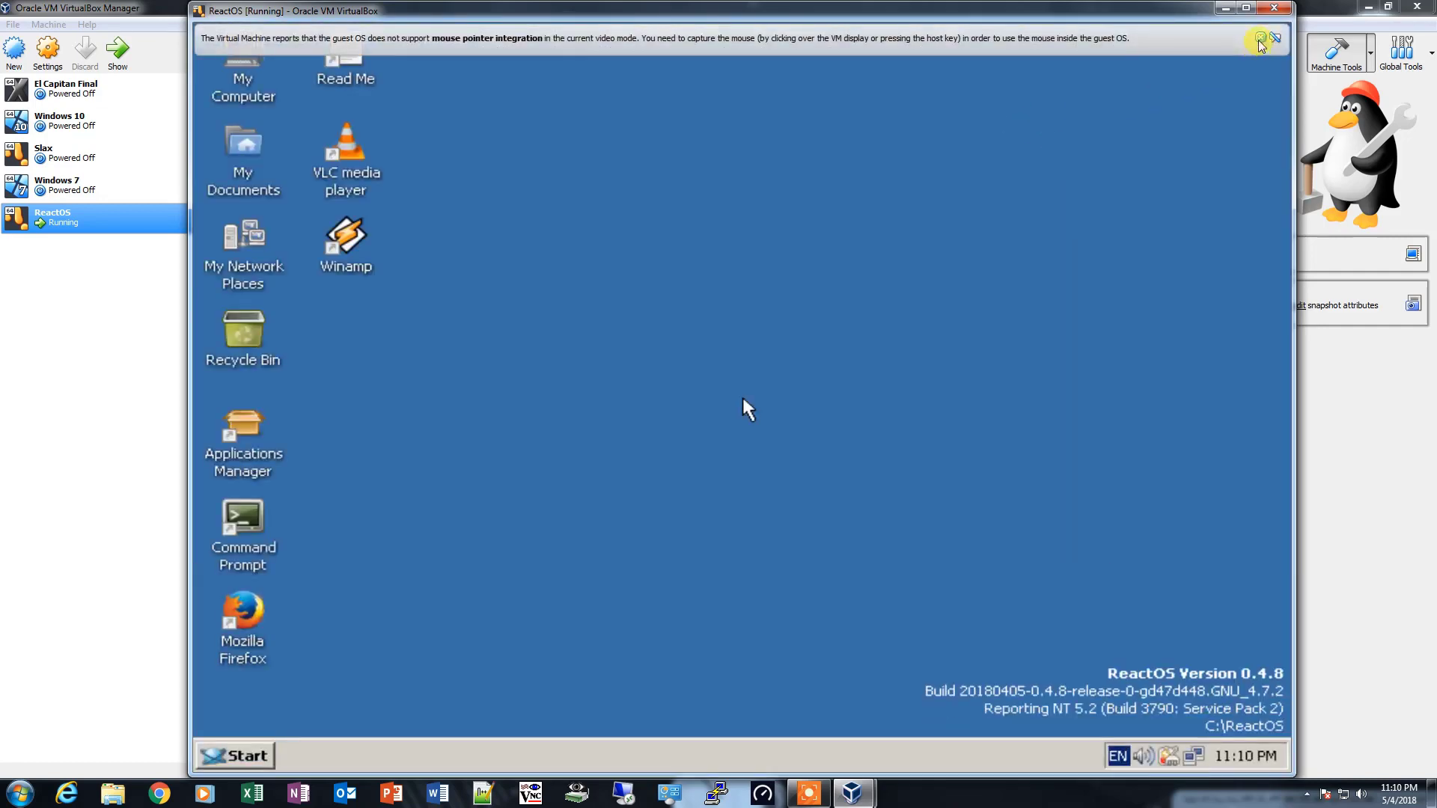
{"action": "left_click", "coordinate": [1261, 38]}
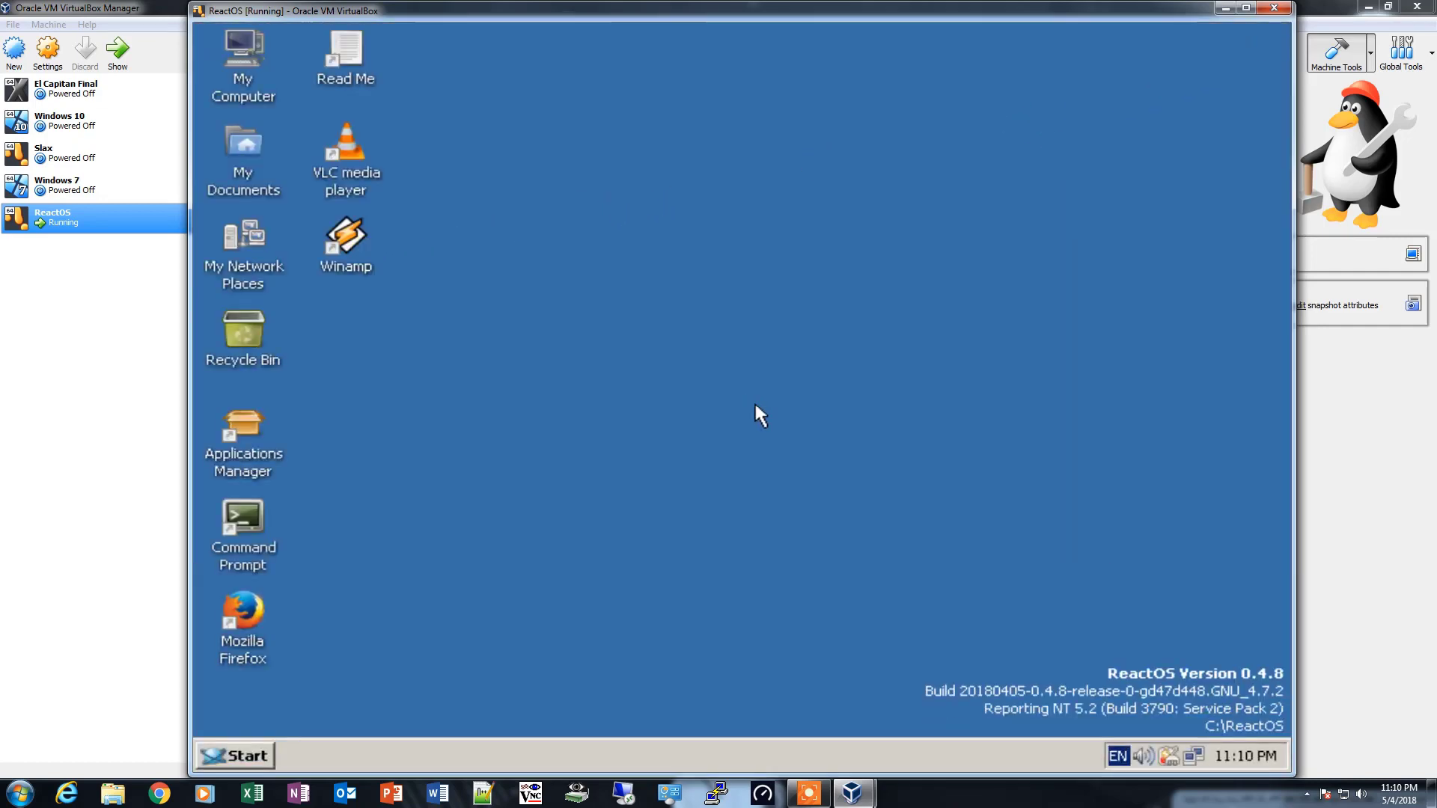
- Launch Winamp and complete its setup with the Bento Skin and default file associations, skipping the sending of user information
{"action": "double_click", "coordinate": [352, 234]}
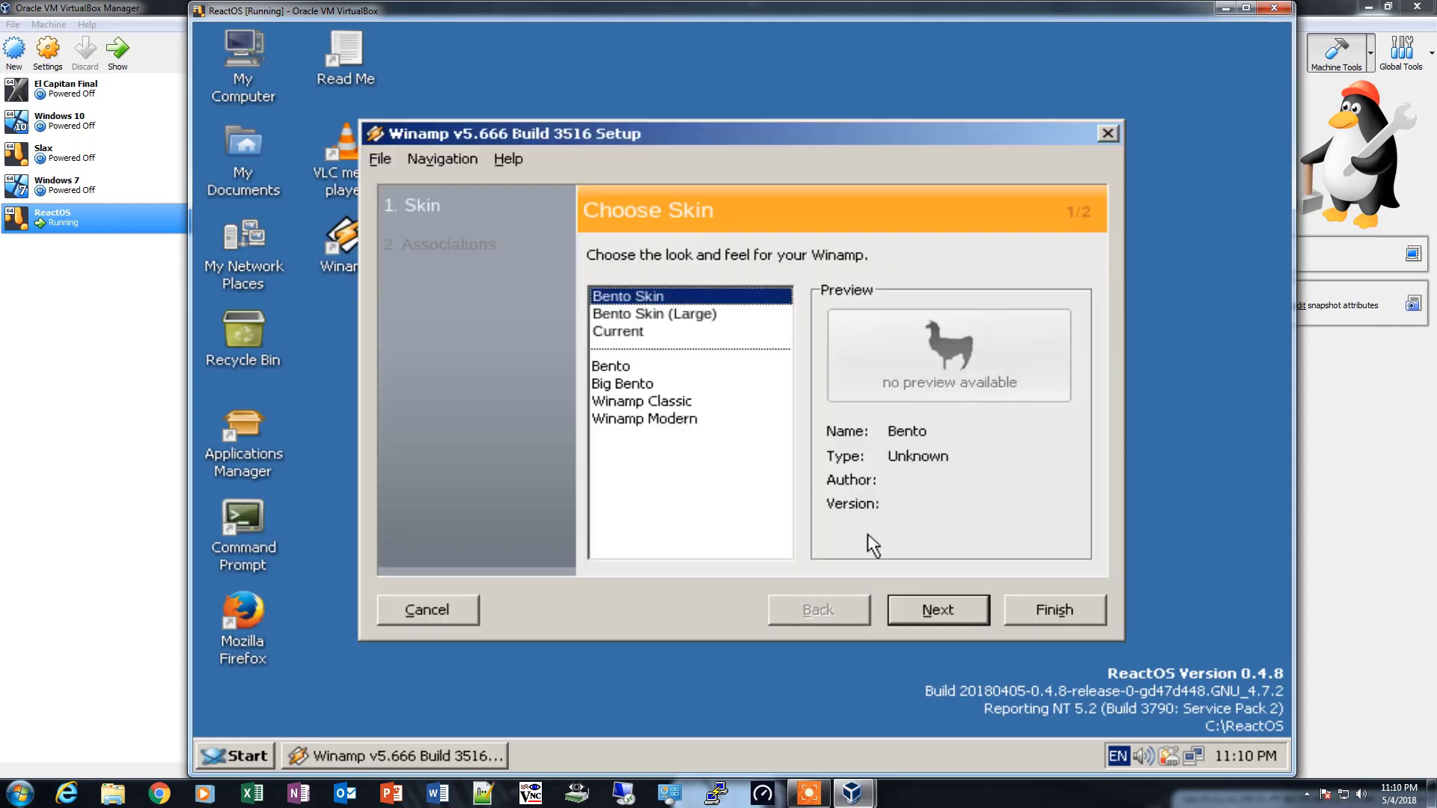
{"action": "left_click", "coordinate": [937, 612]}
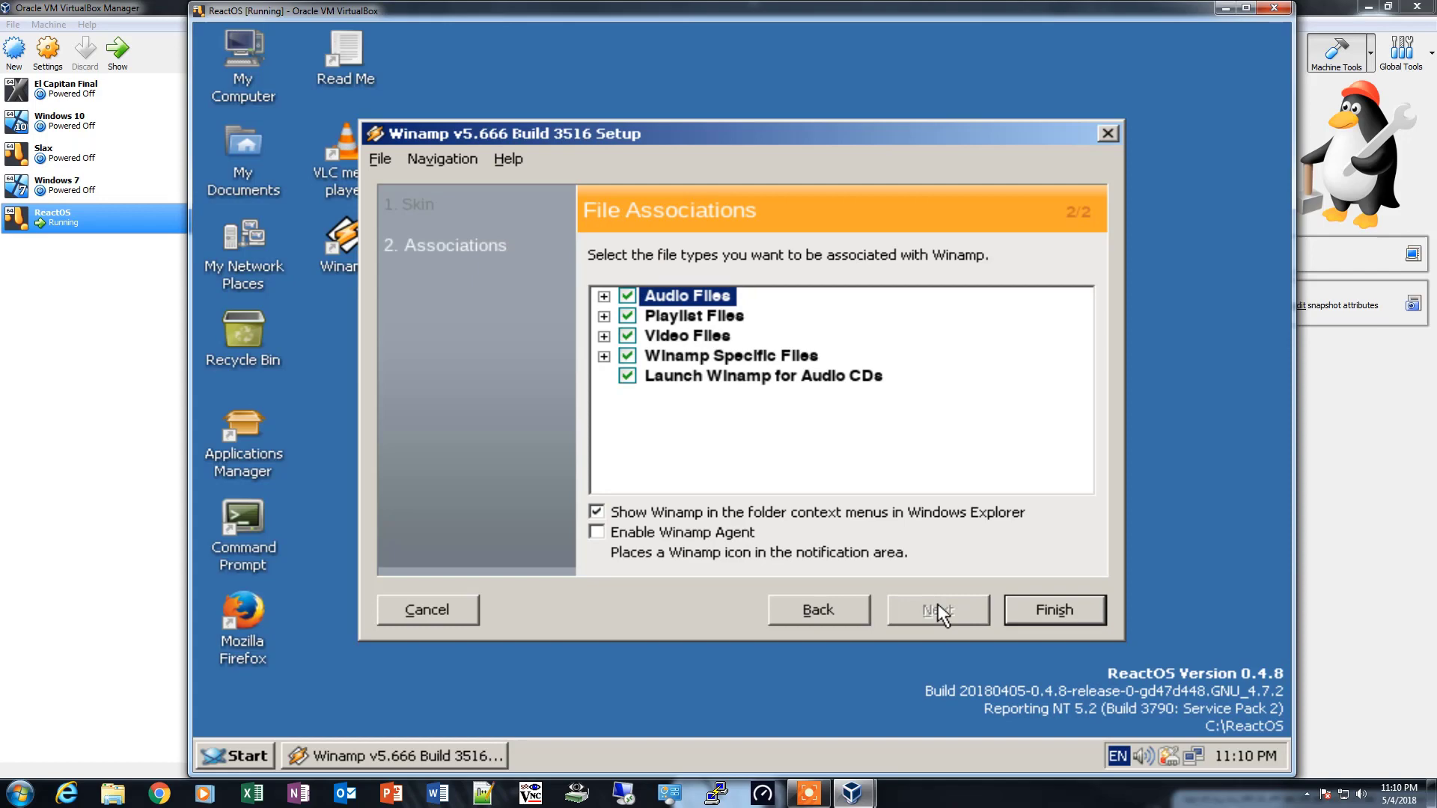
{"action": "left_click", "coordinate": [1045, 614]}
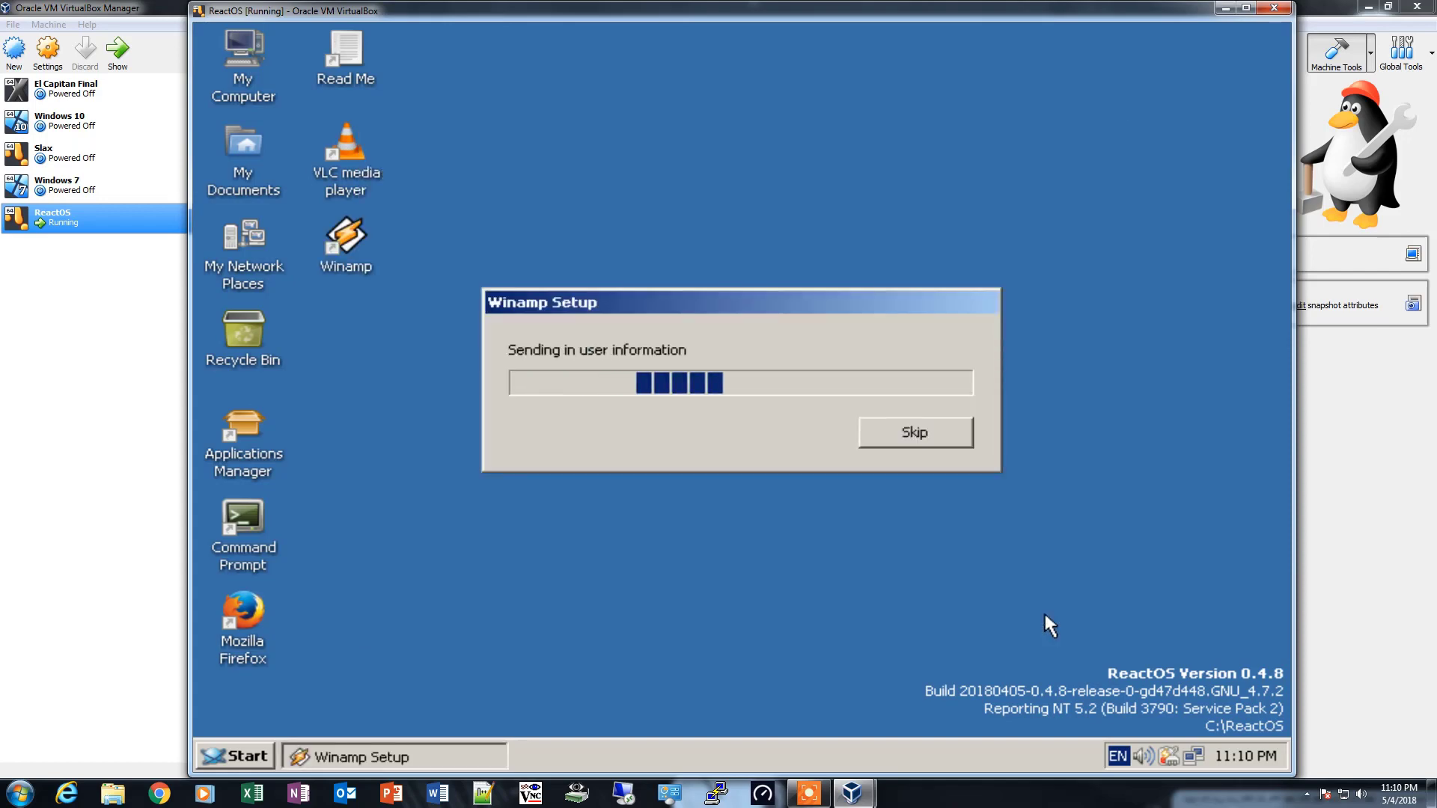
{"action": "left_click", "coordinate": [917, 433]}
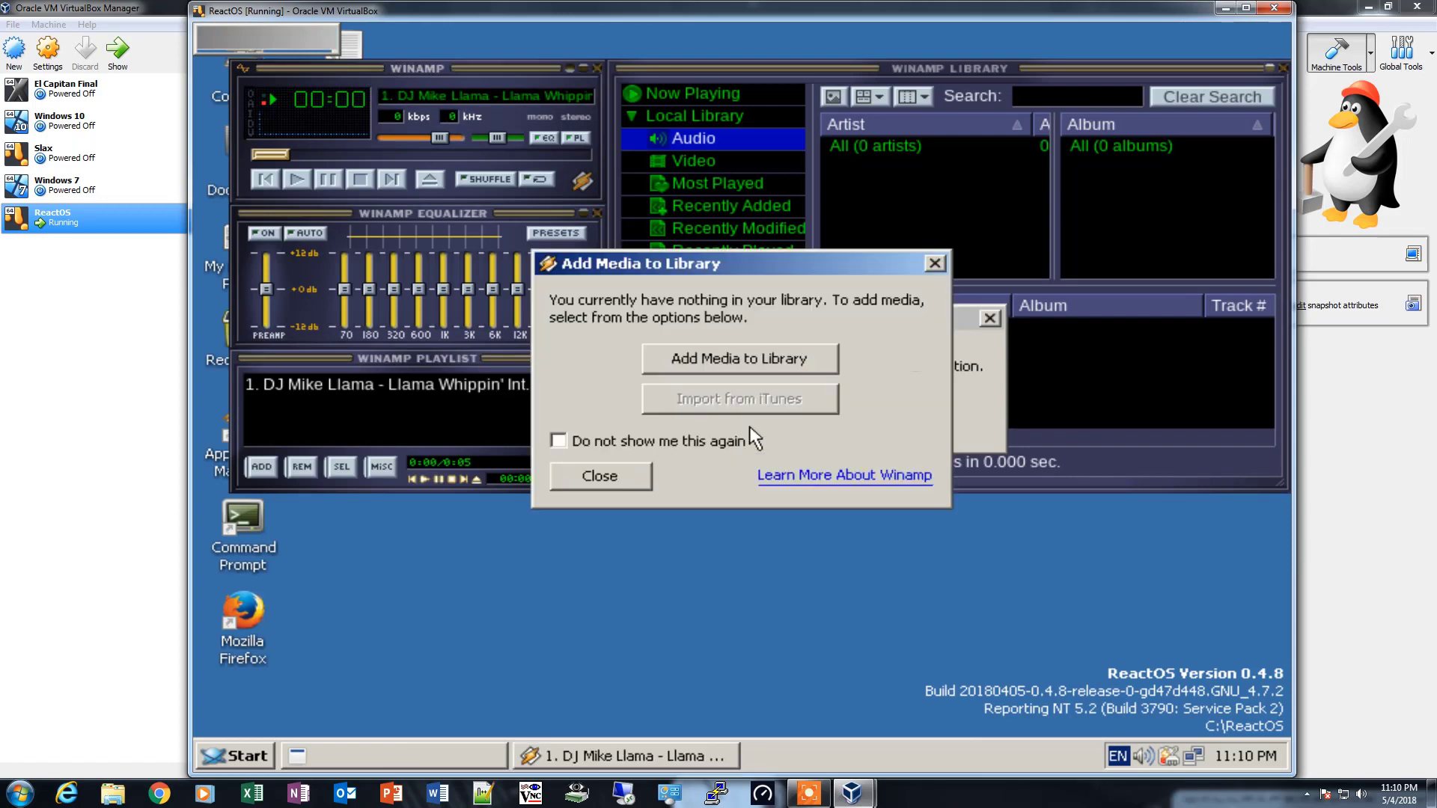
- Dismiss Winamp's Add Media to Library dialog and DirectSound error, and close the library and the player
{"action": "left_click", "coordinate": [611, 473]}
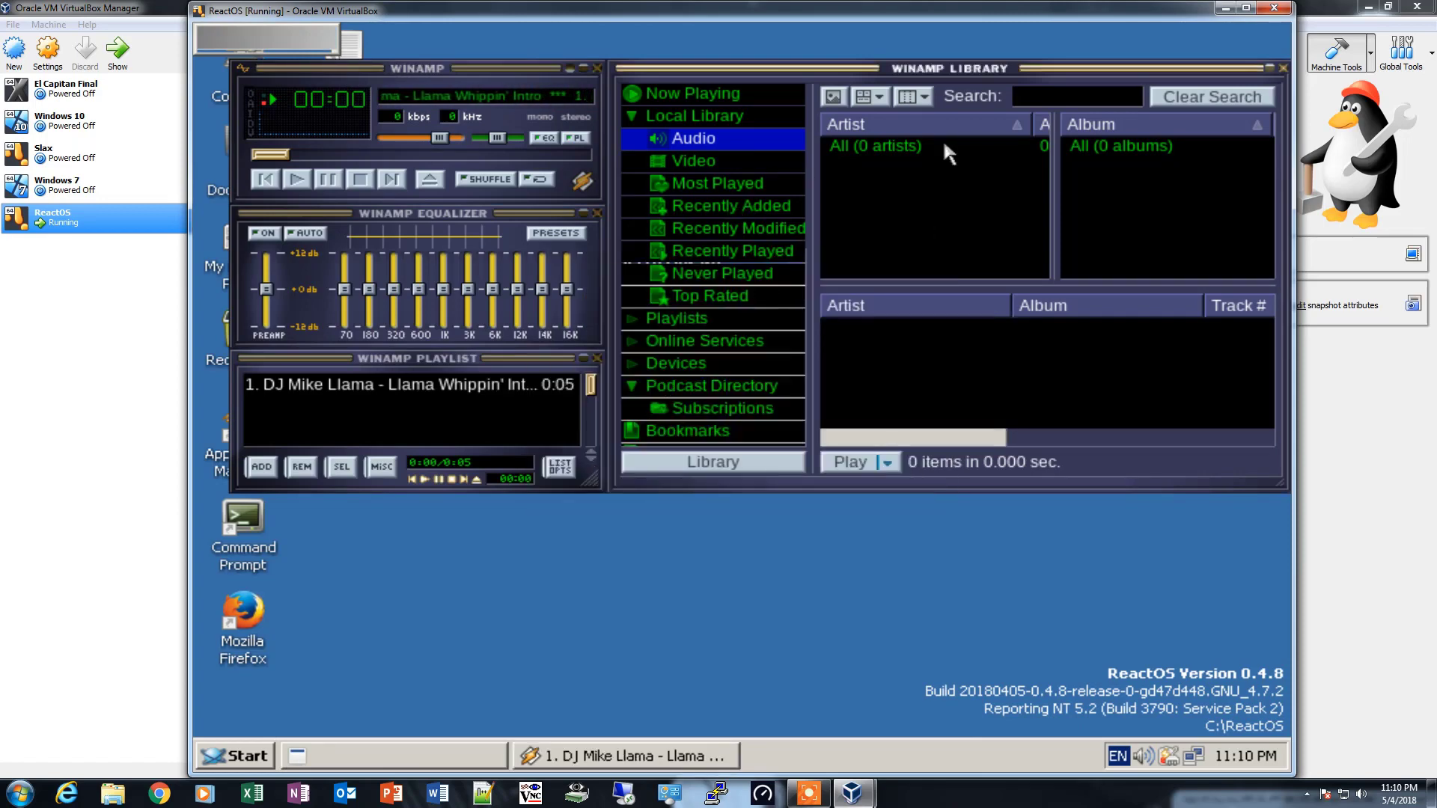
{"action": "left_click", "coordinate": [1283, 68]}
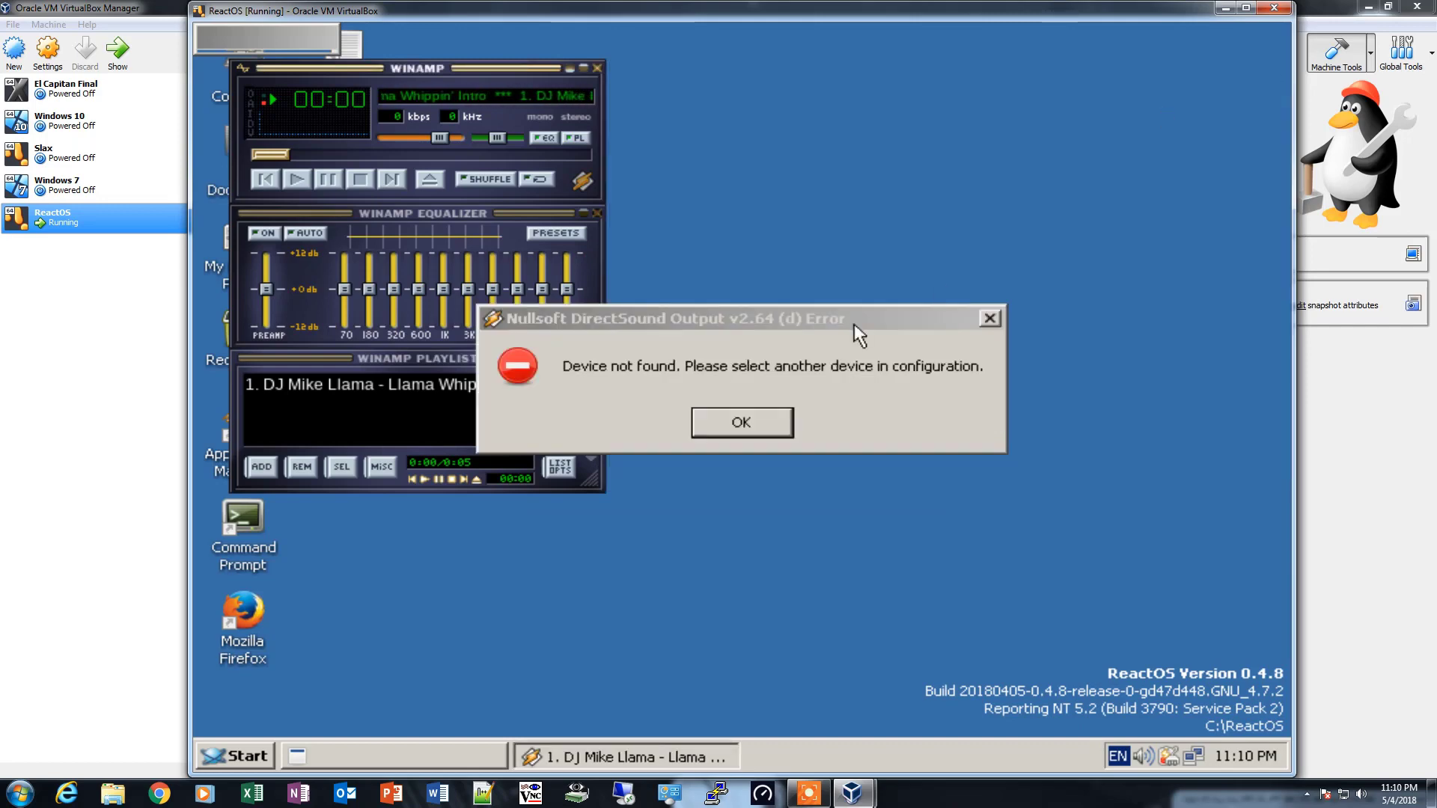
{"action": "left_click", "coordinate": [736, 424]}
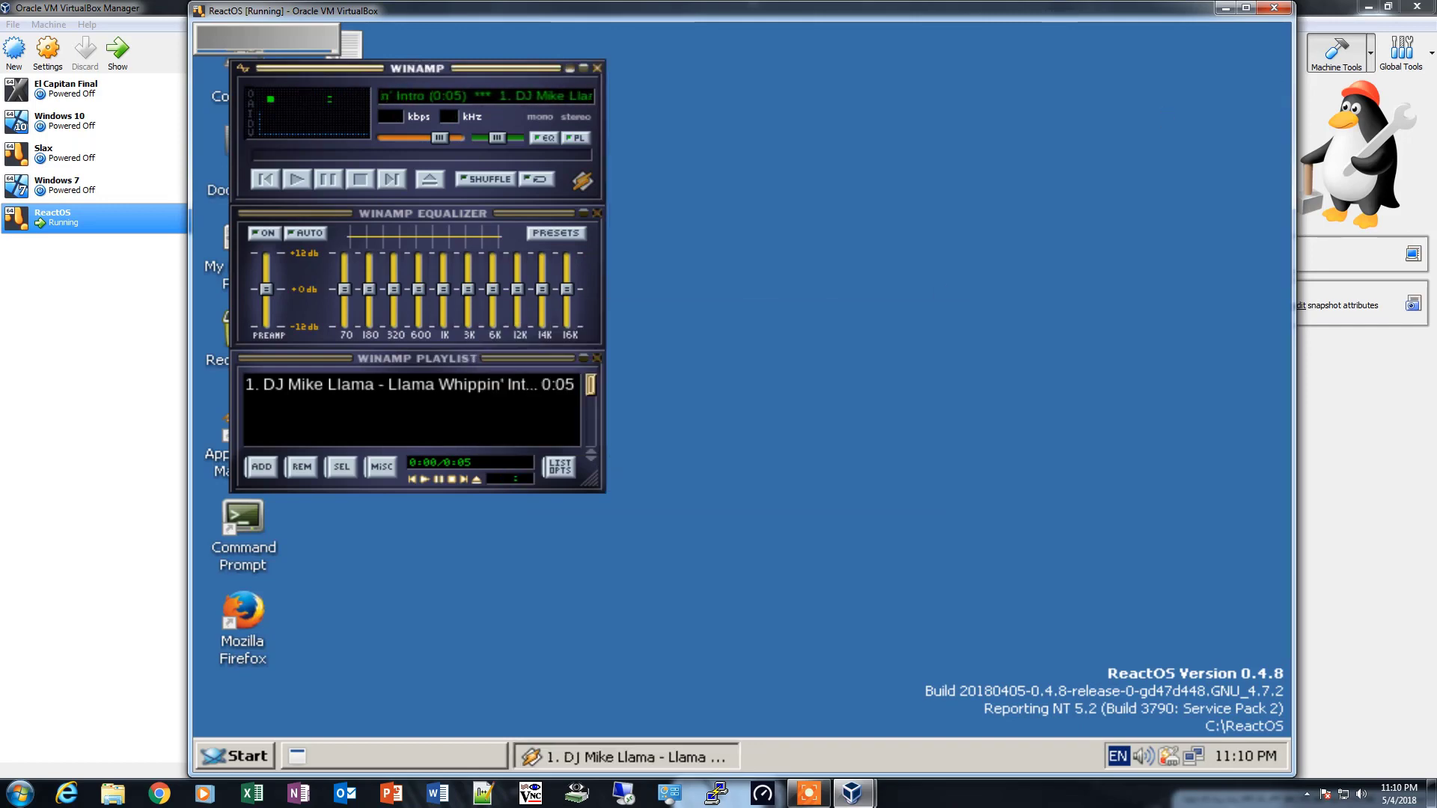
{"action": "left_click", "coordinate": [597, 68]}
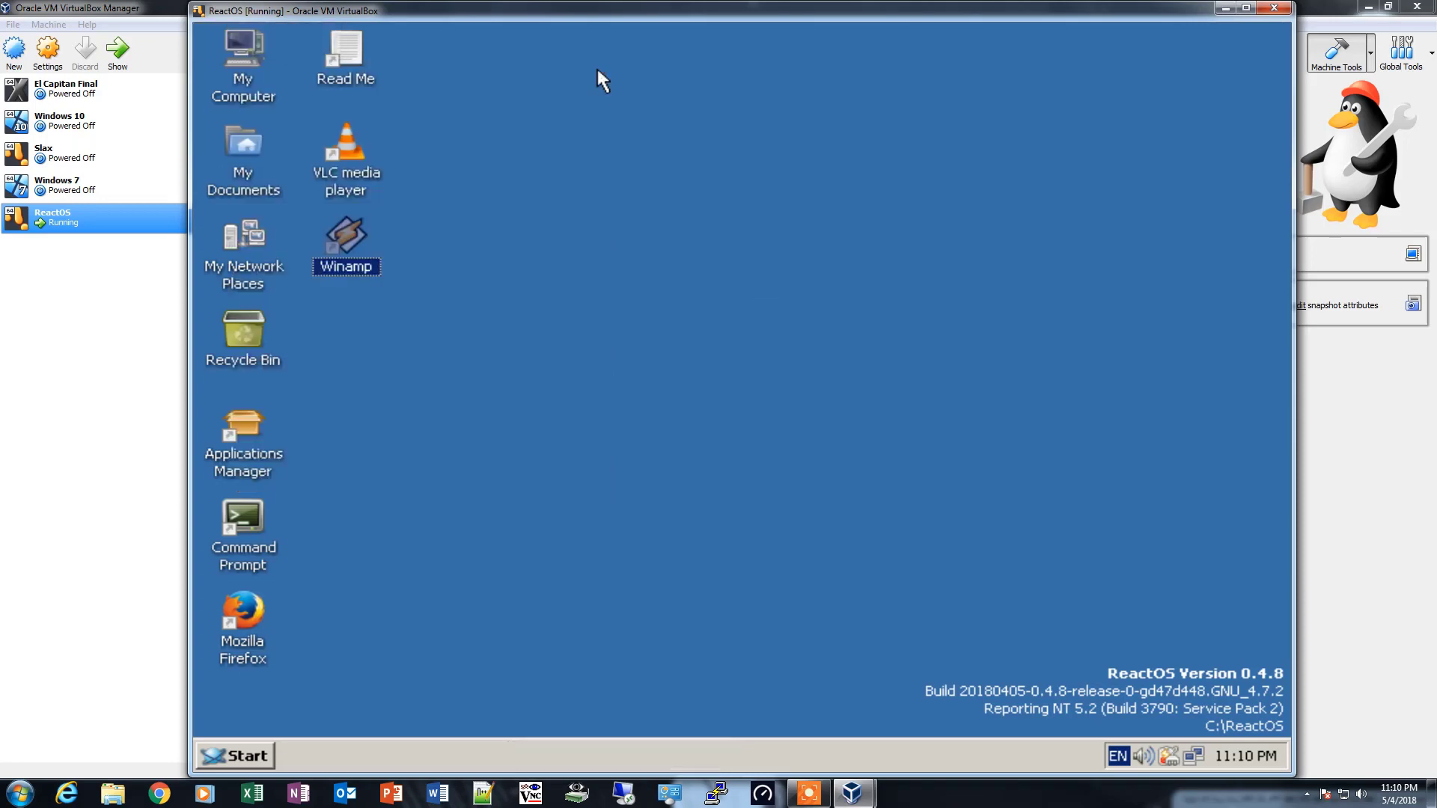
{"action": "right_click", "coordinate": [554, 232]}
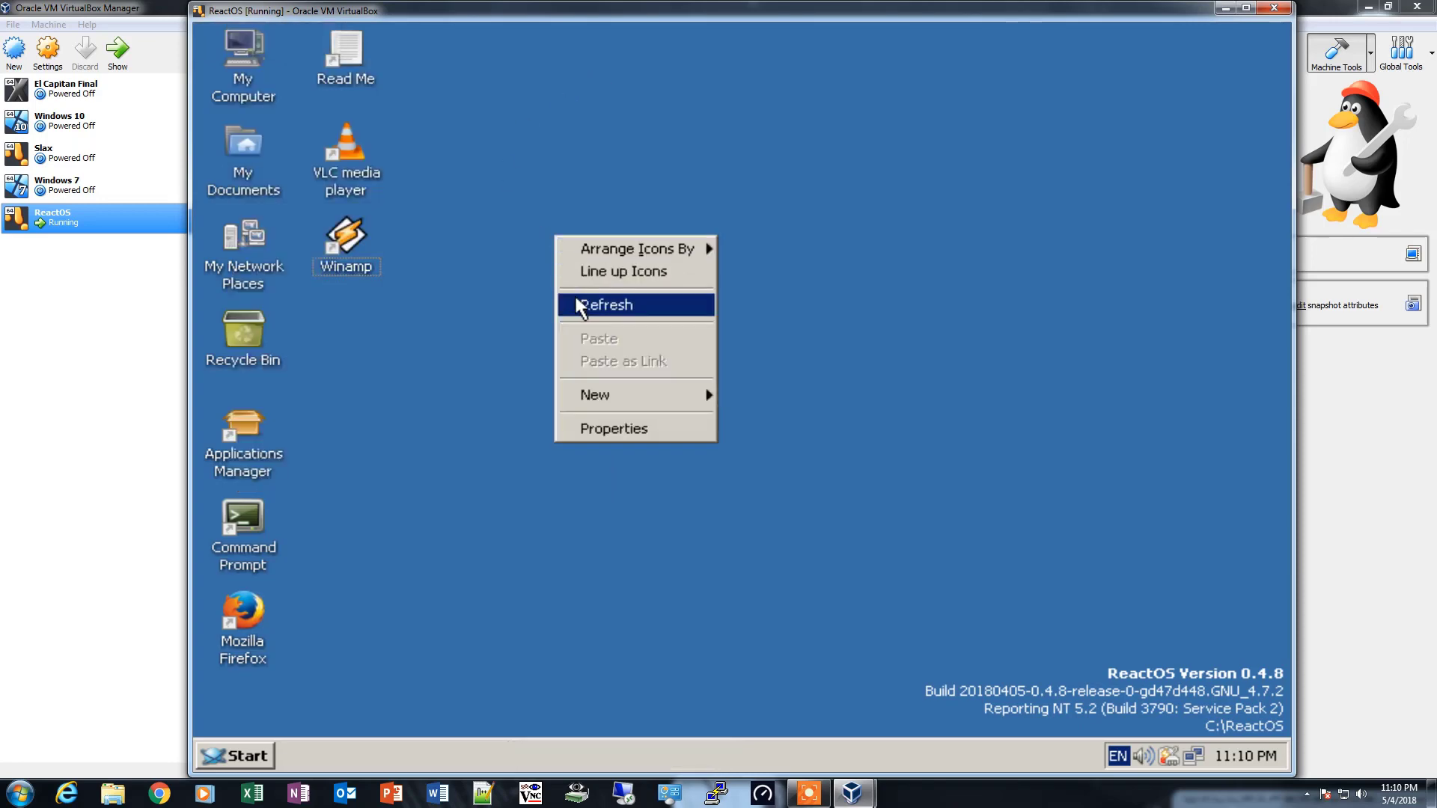
{"action": "left_click", "coordinate": [574, 301]}
{"action": "right_click", "coordinate": [560, 270]}
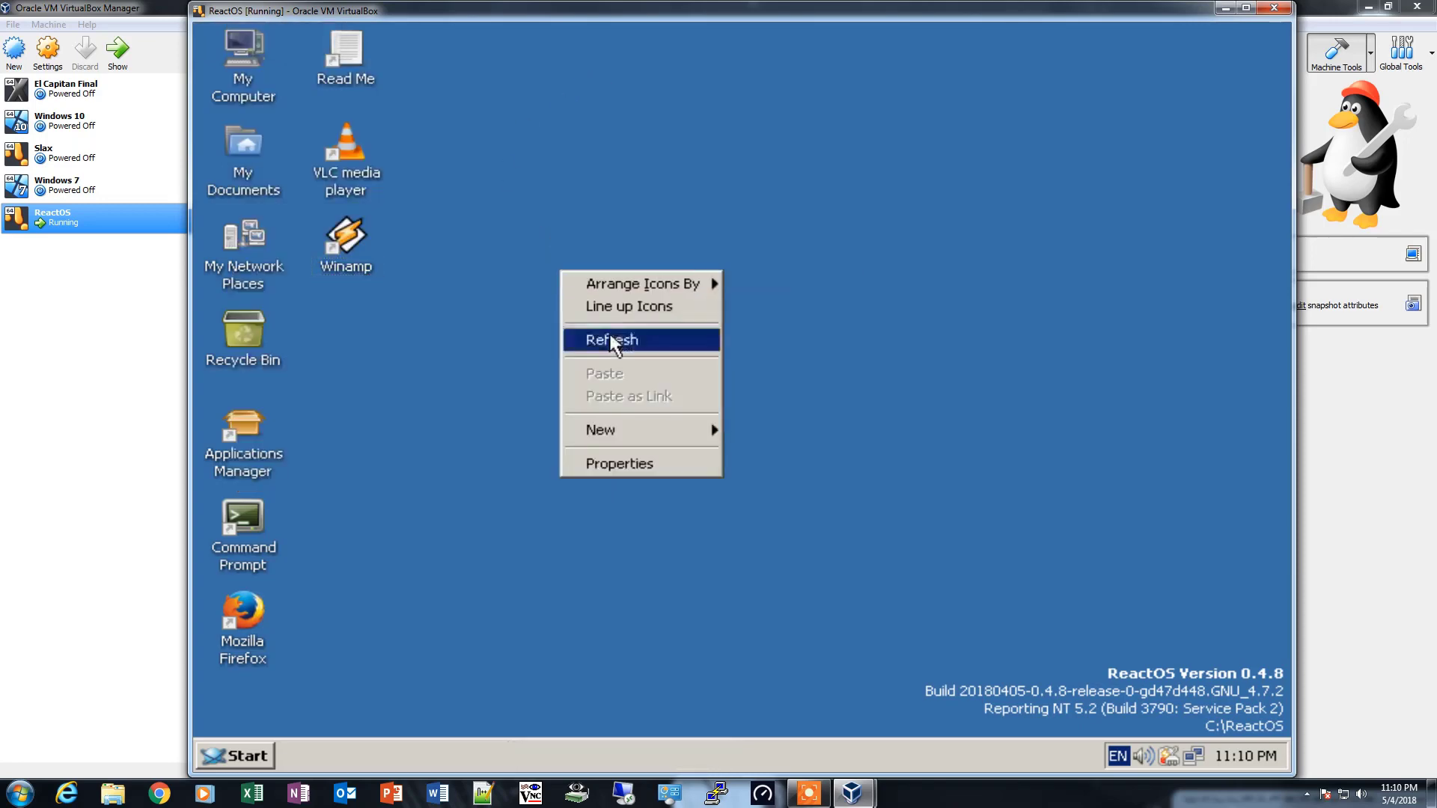
{"action": "left_click", "coordinate": [609, 335]}
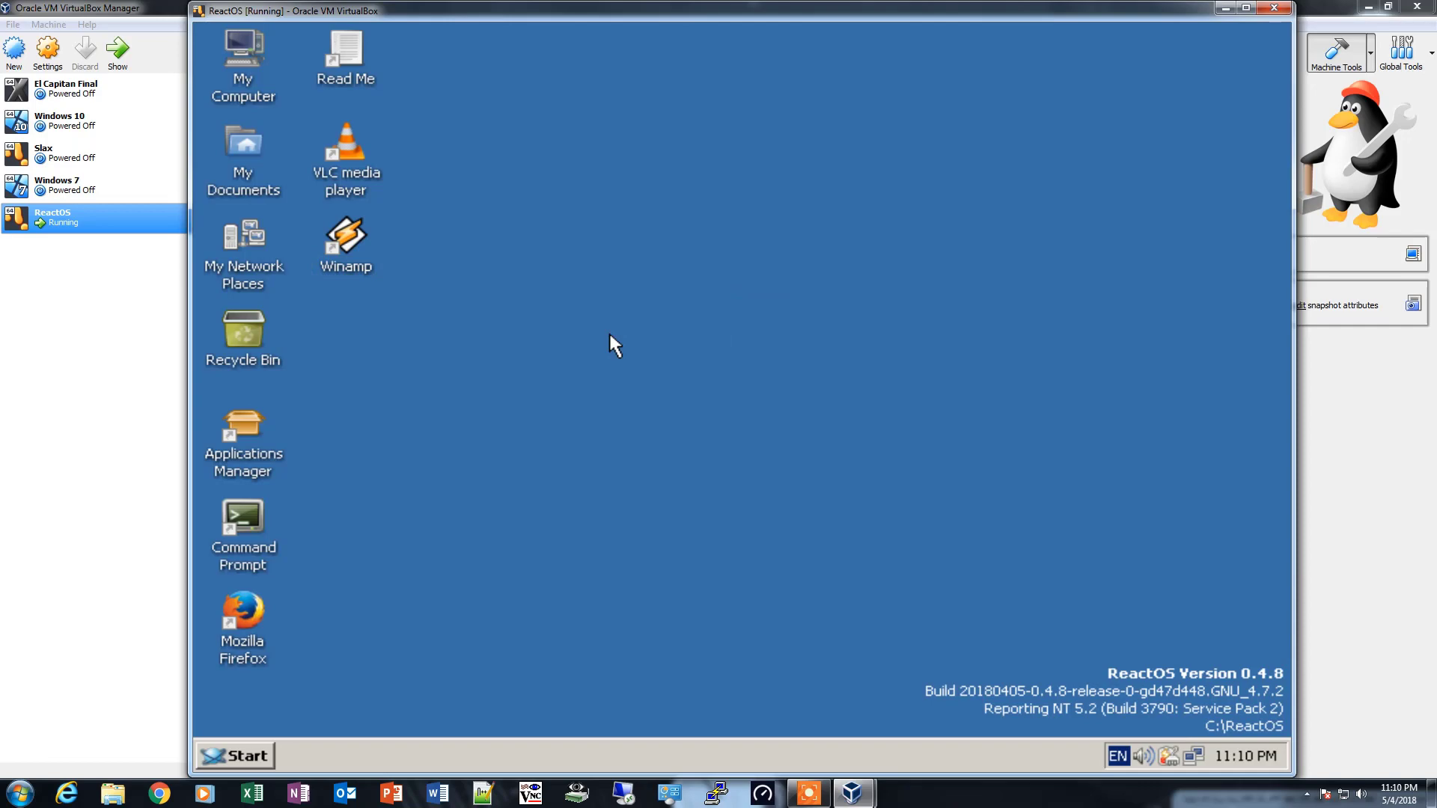